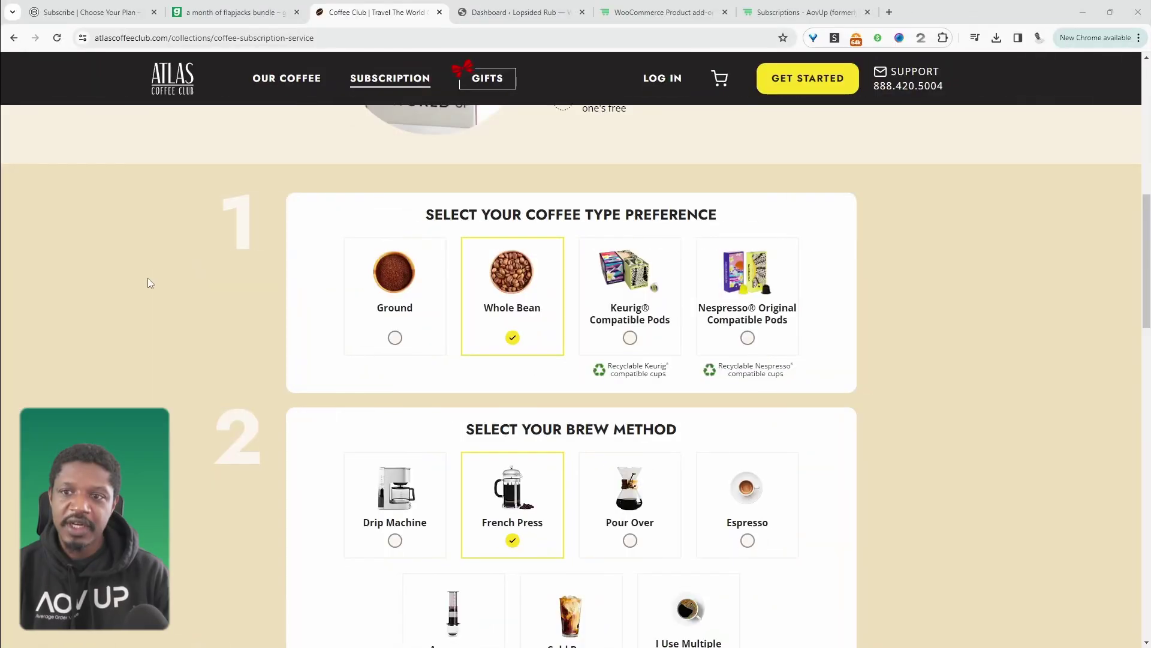
- Choose Ground as the coffee type and Ground for Pour Over as the grind type in the coffee subscription plan
scroll(268, 324, "up", 5)
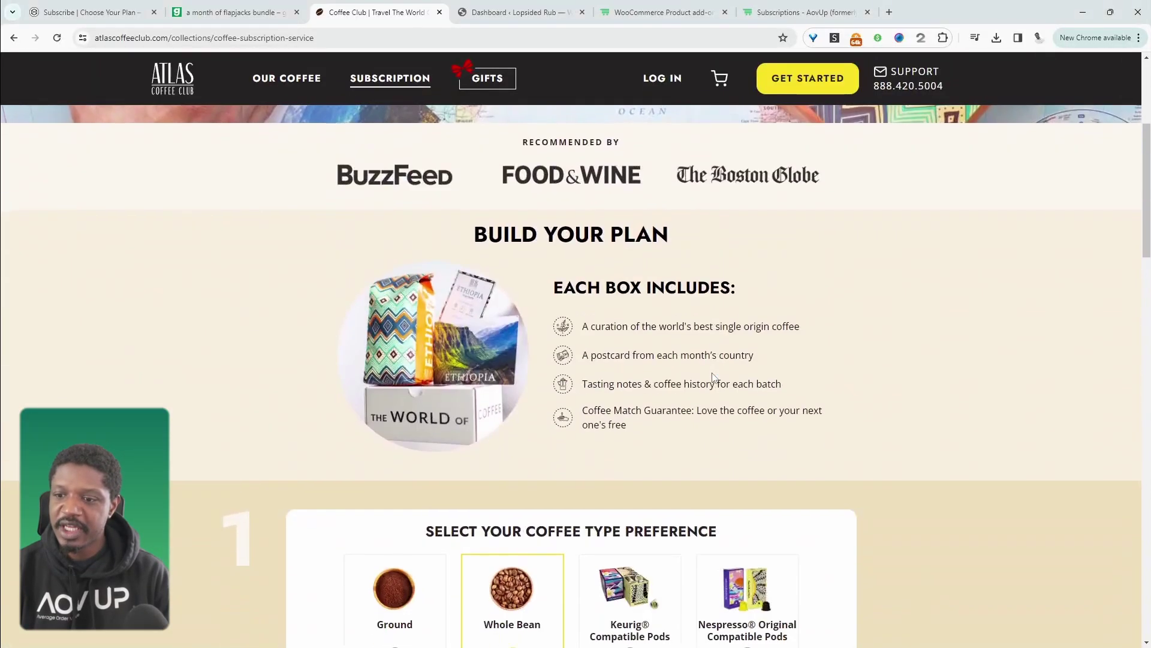
scroll(714, 377, "down", 5)
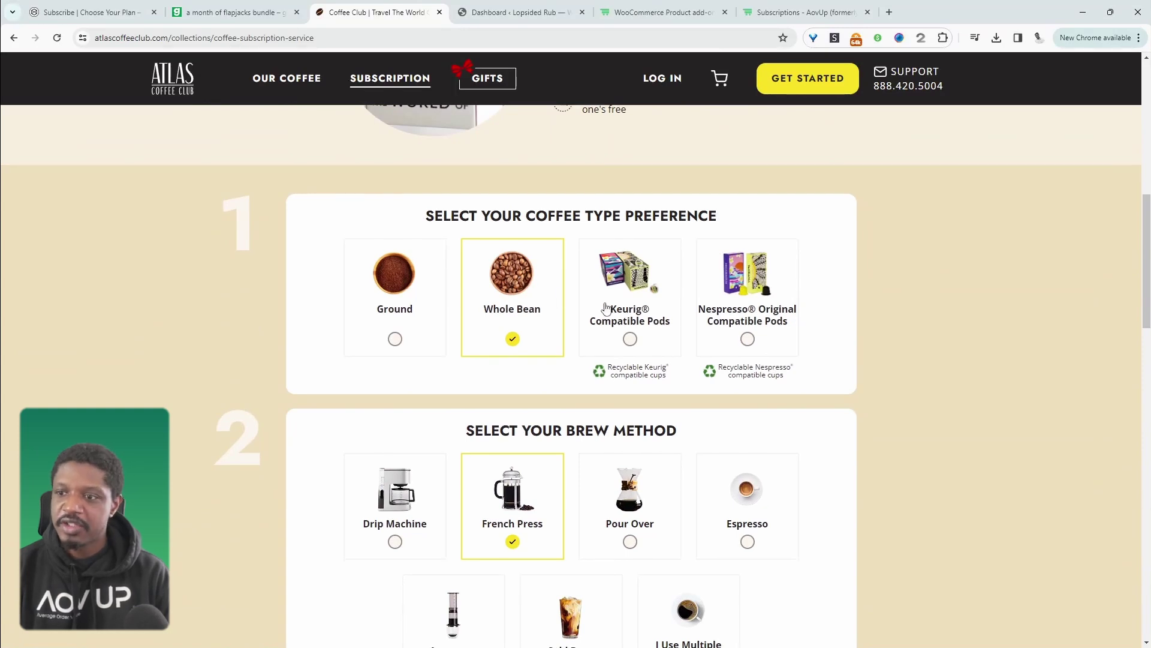
left_click(359, 298)
scroll(420, 336, "down", 3)
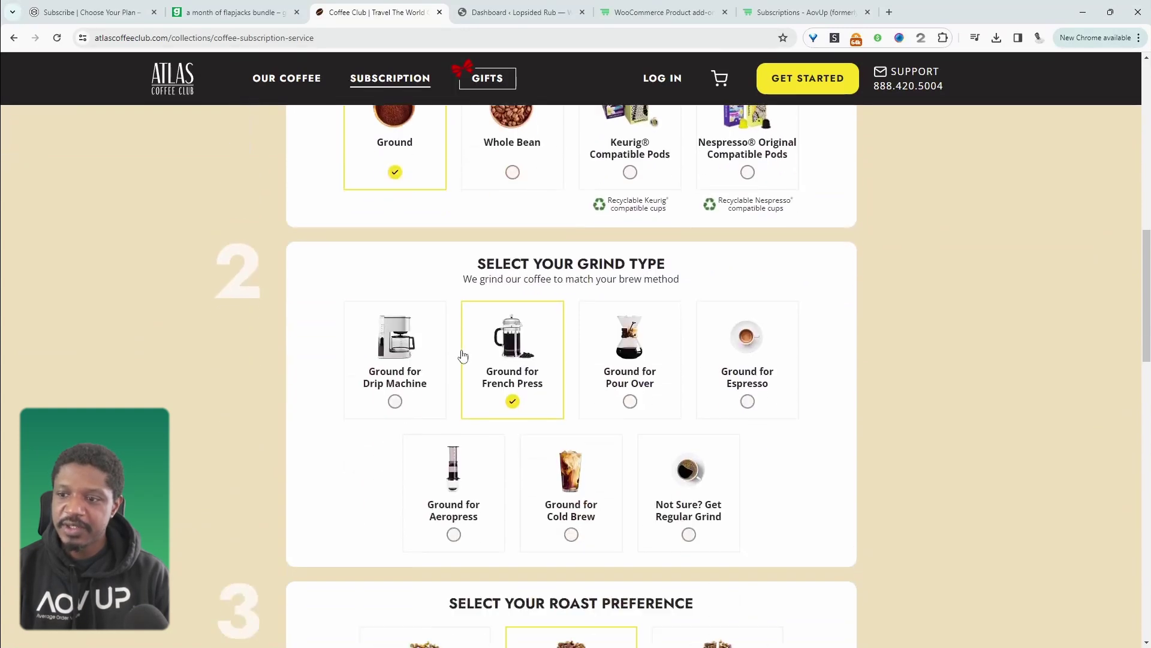
left_click(637, 342)
- Select the Light to Medium roast and a single bag per shipment for the coffee plan
scroll(540, 390, "down", 4)
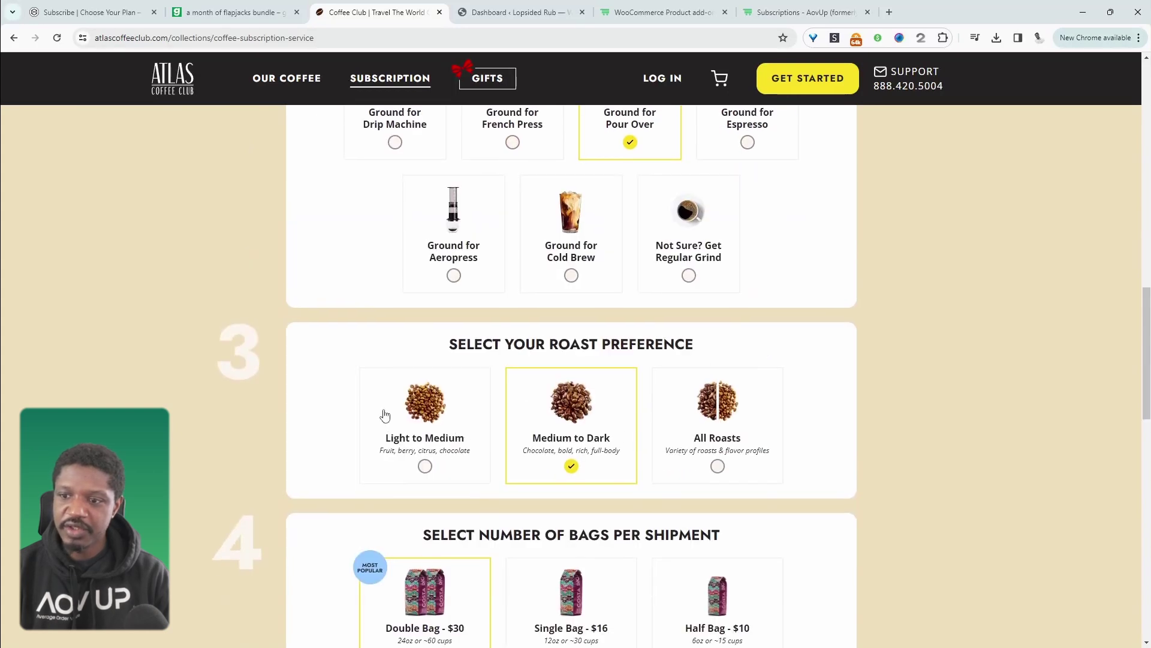
left_click(442, 424)
scroll(443, 425, "down", 4)
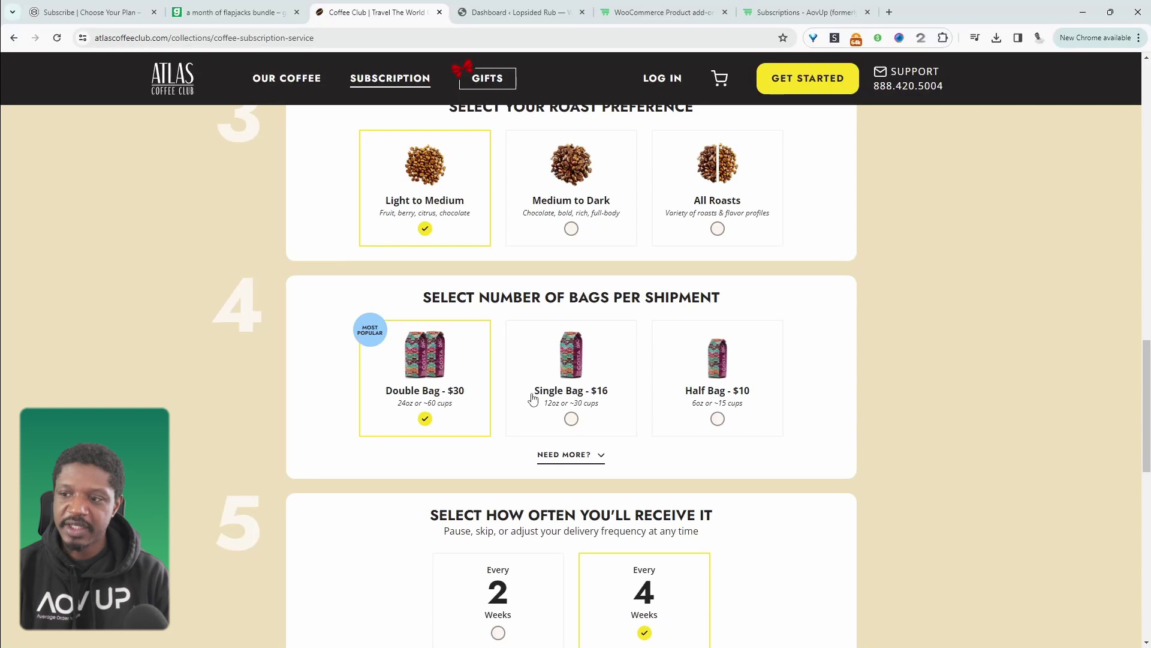
left_click(575, 403)
- Set the coffee delivery frequency to every 2 weeks and review the plan's order summary and choices
scroll(759, 368, "down", 5)
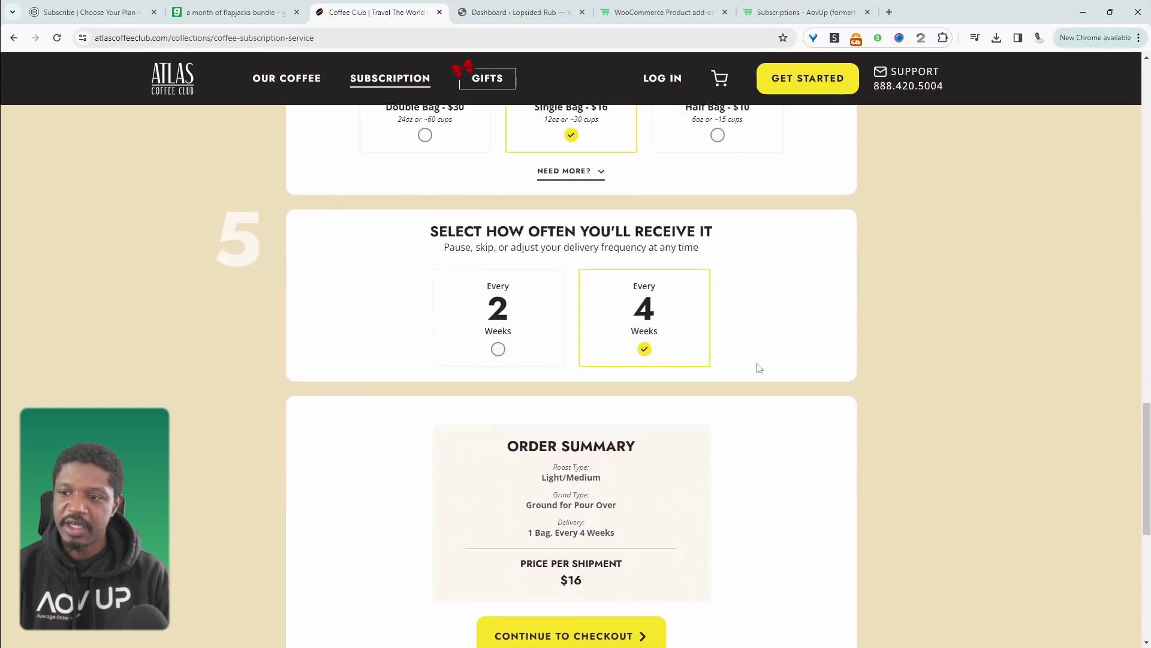
left_click(561, 343)
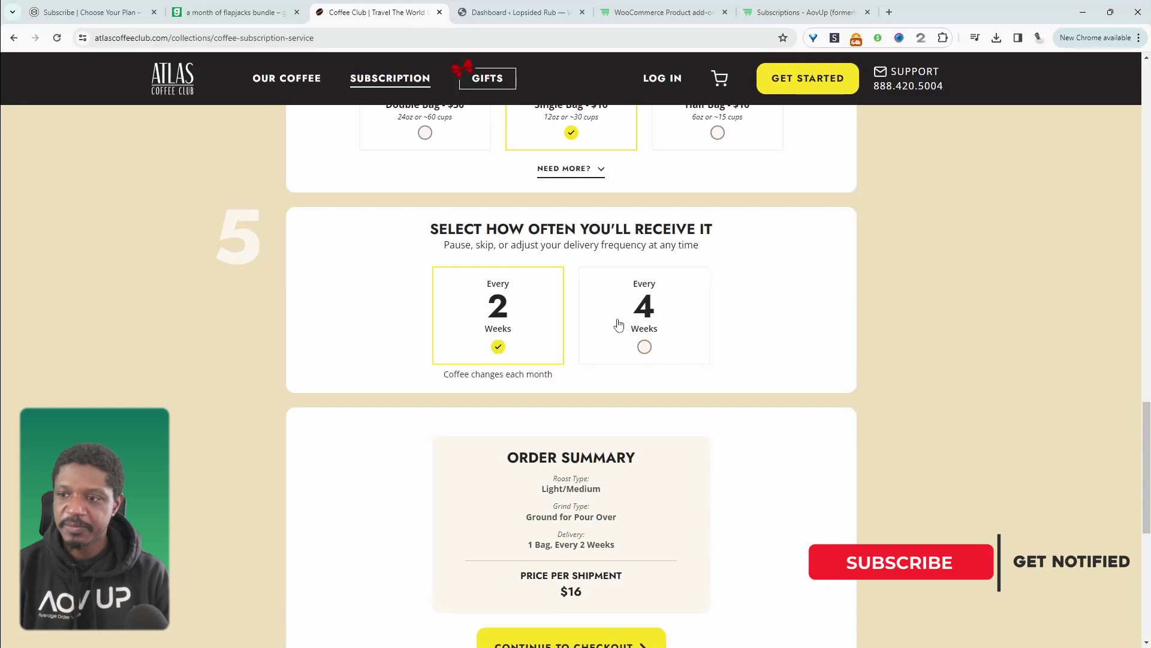
scroll(566, 483, "down", 3)
scroll(566, 492, "up", 5)
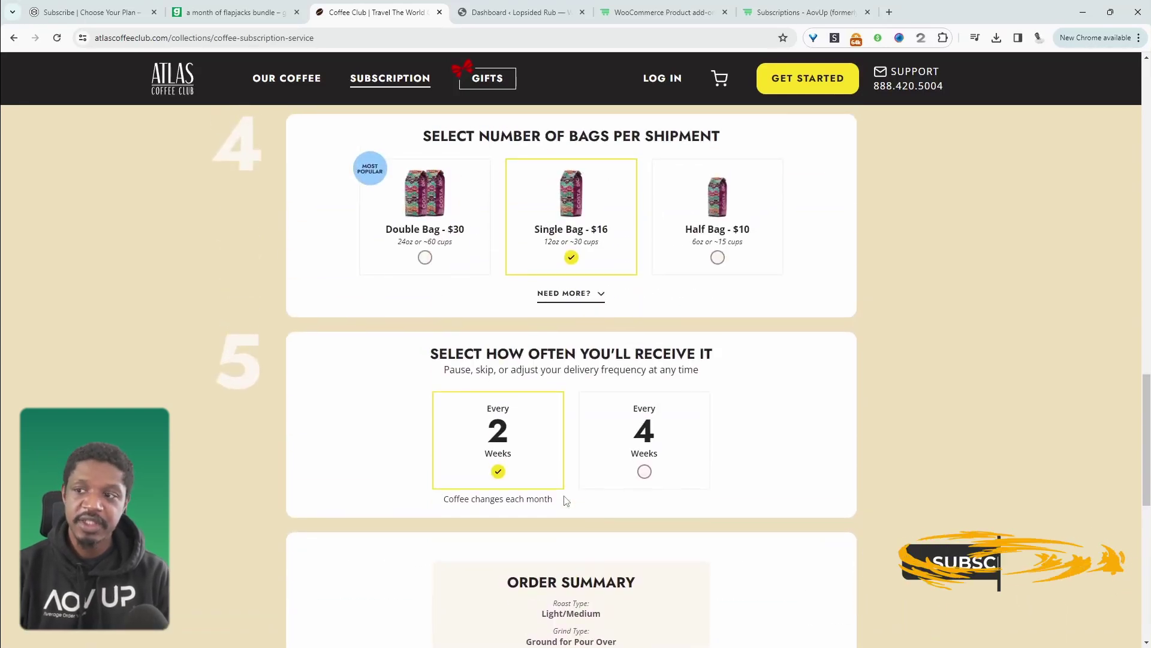
scroll(422, 420, "up", 5)
- Examine the title, price and list of contents on graze's flapjacks bundle product page
key("ctrl+shift+Tab")
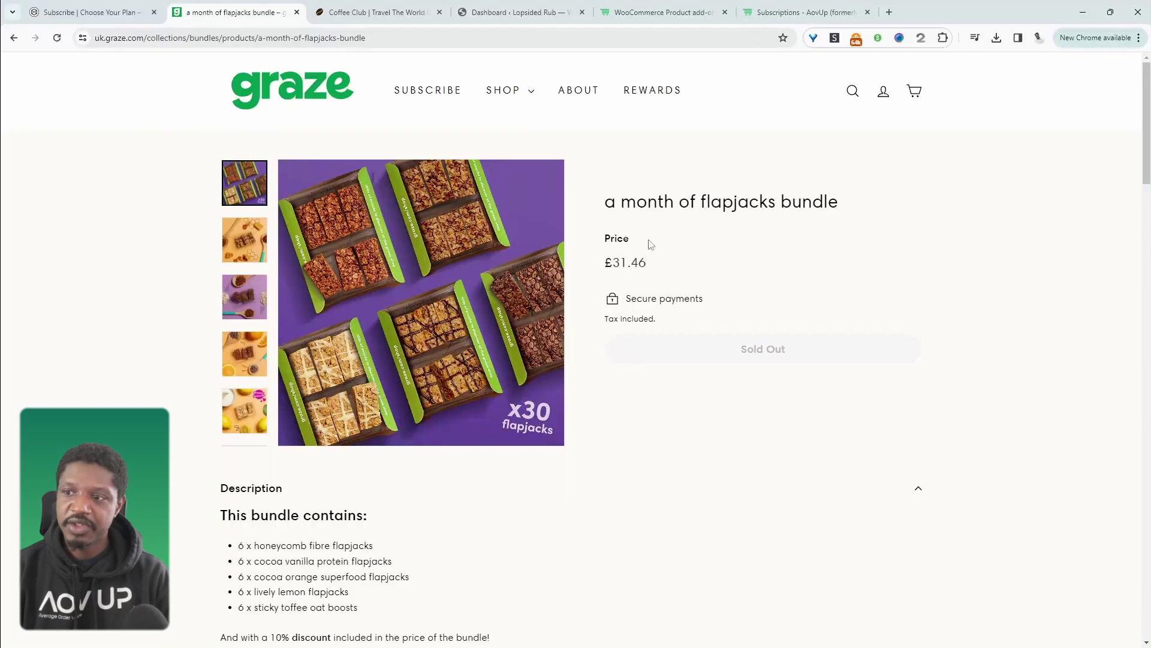
left_click_drag(621, 201, 758, 231)
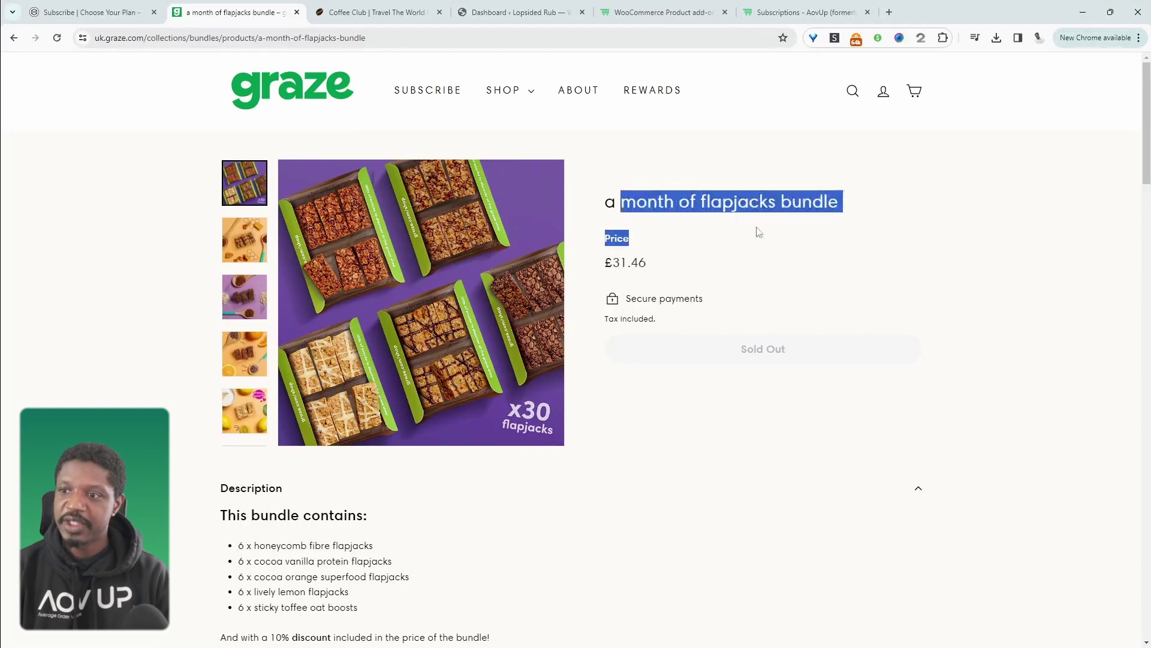
left_click(649, 248)
scroll(555, 310, "down", 3)
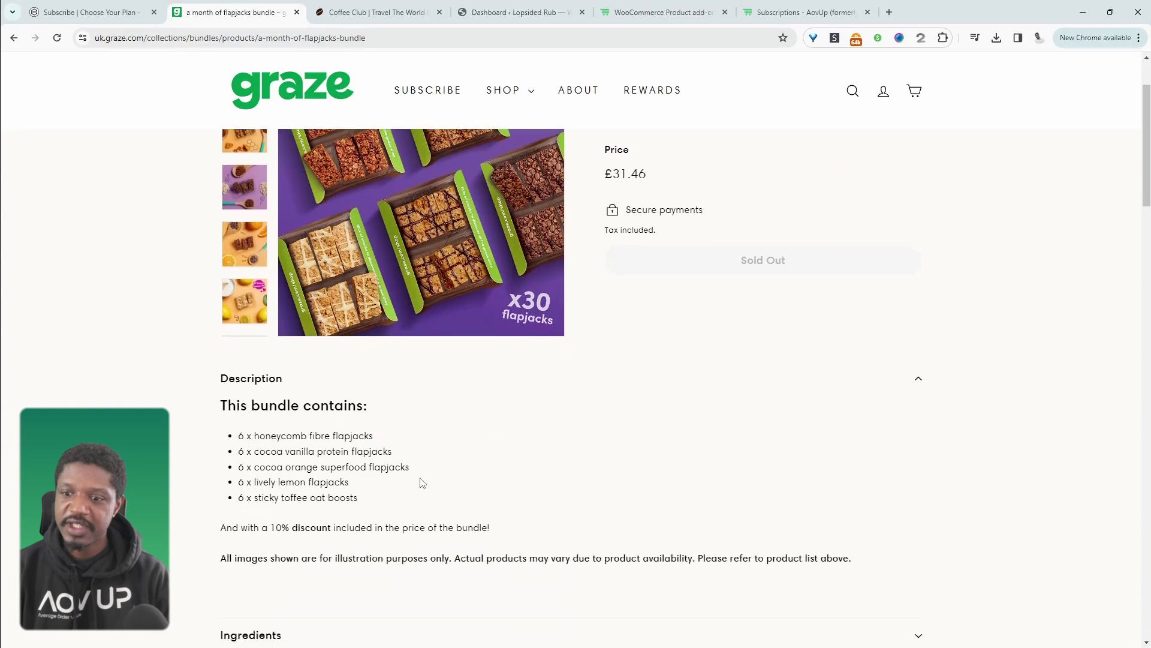
left_click_drag(386, 496, 239, 434)
scroll(648, 231, "up", 2)
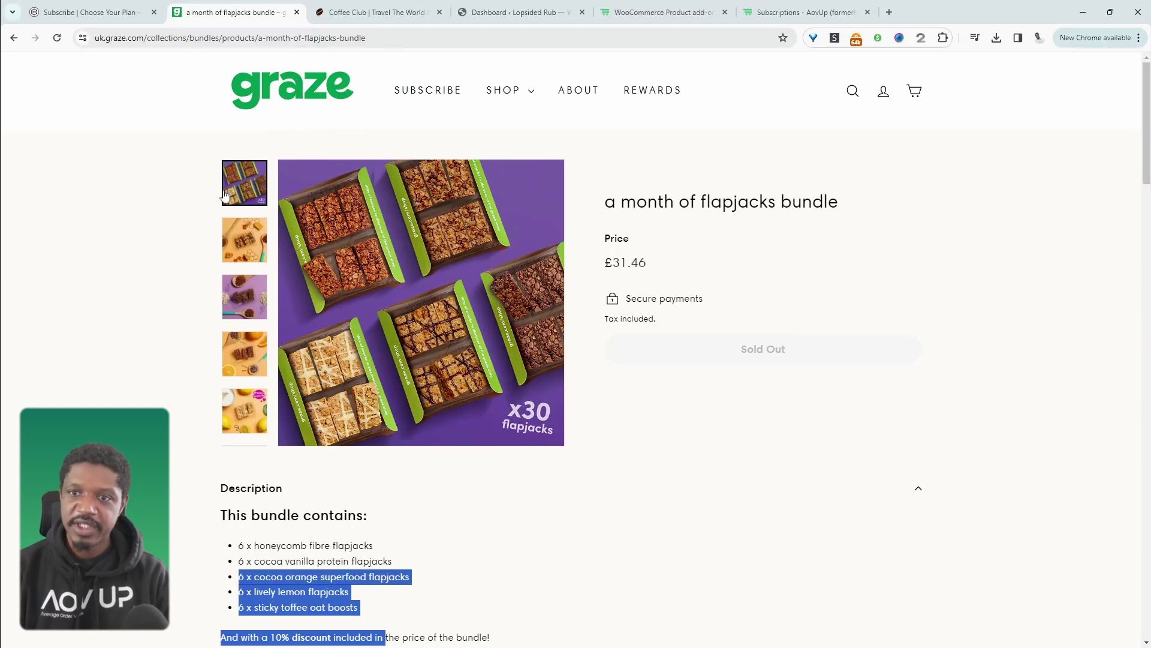
- Examine the box description and the seasonal and annual plan options on the Breo Box subscription page
left_click(87, 12)
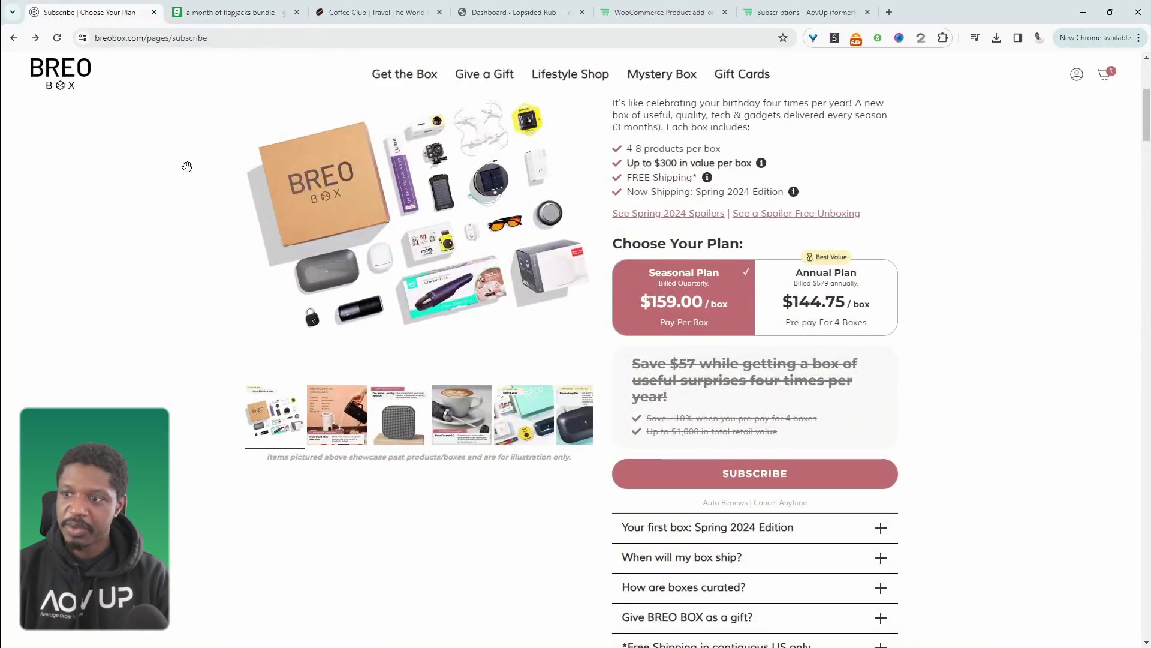
scroll(696, 300, "up", 1)
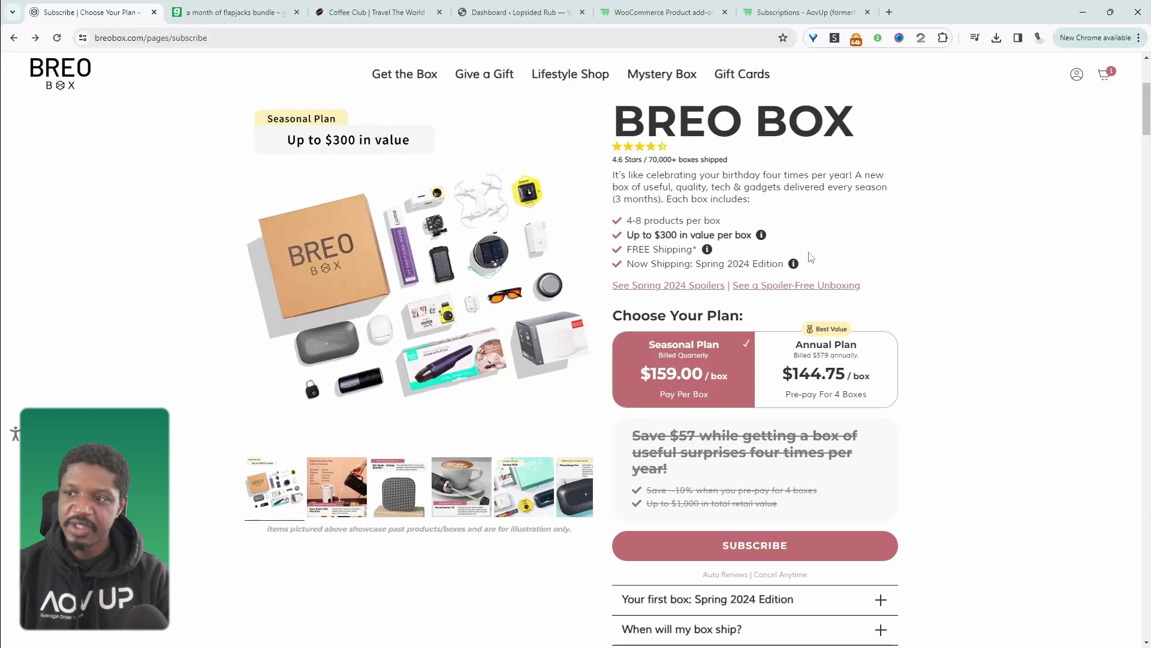
left_click_drag(786, 264, 614, 176)
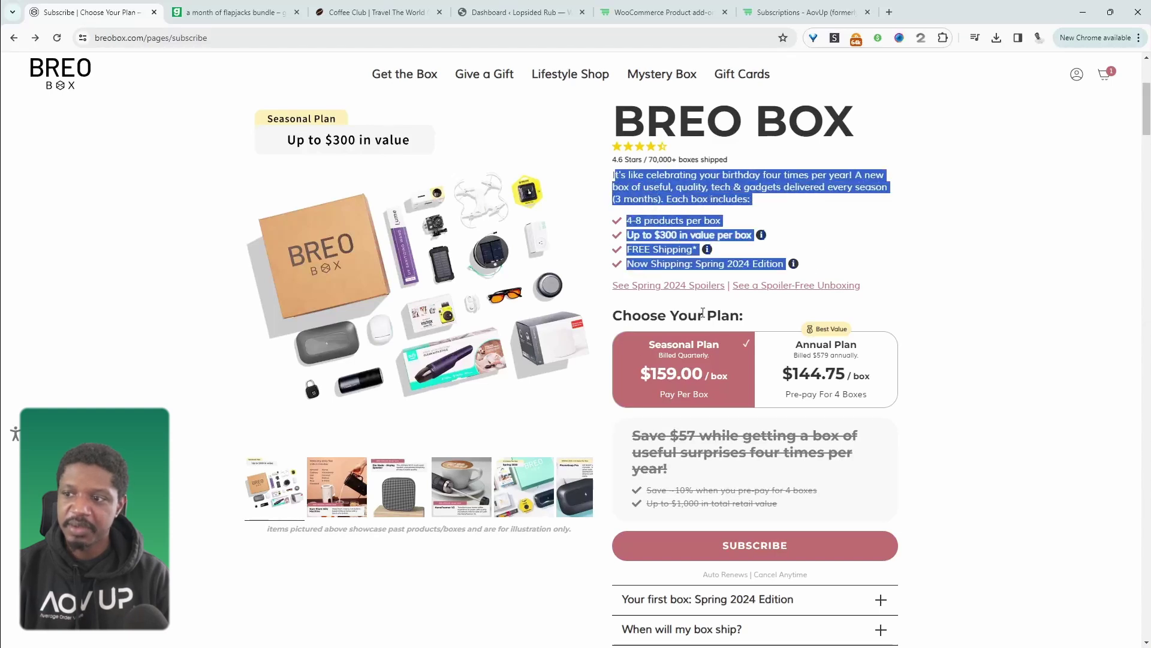
scroll(702, 313, "down", 1)
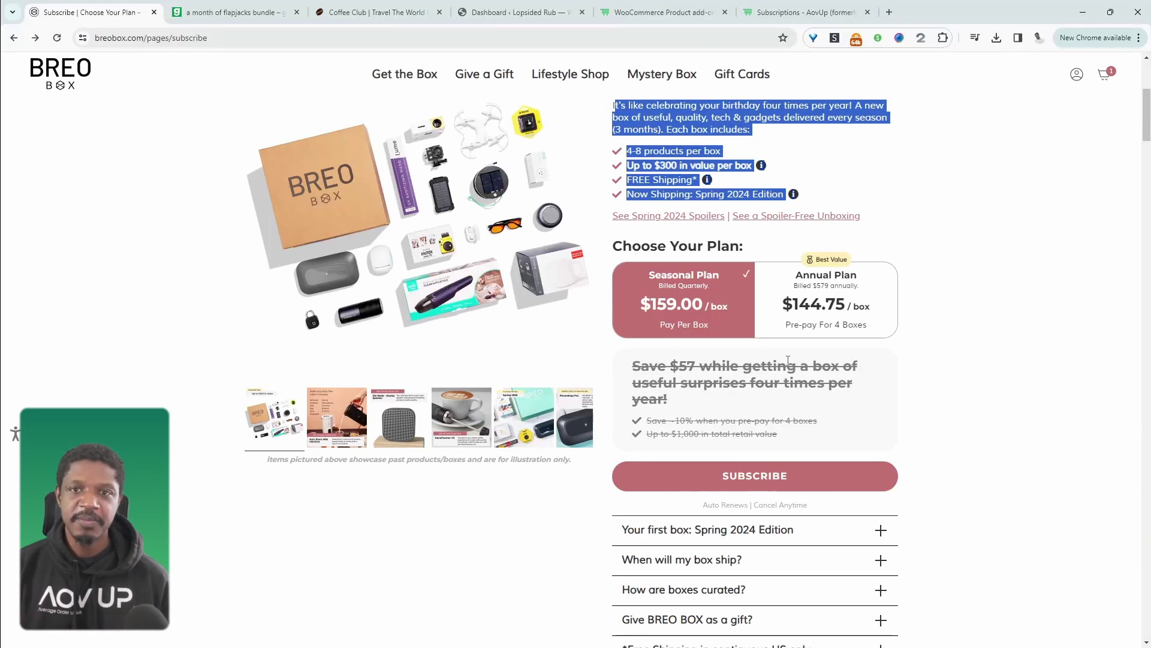
- View the AovUp Subscriptions plugin page and revisit the grind and roast options of the coffee plan
key("ctrl+9")
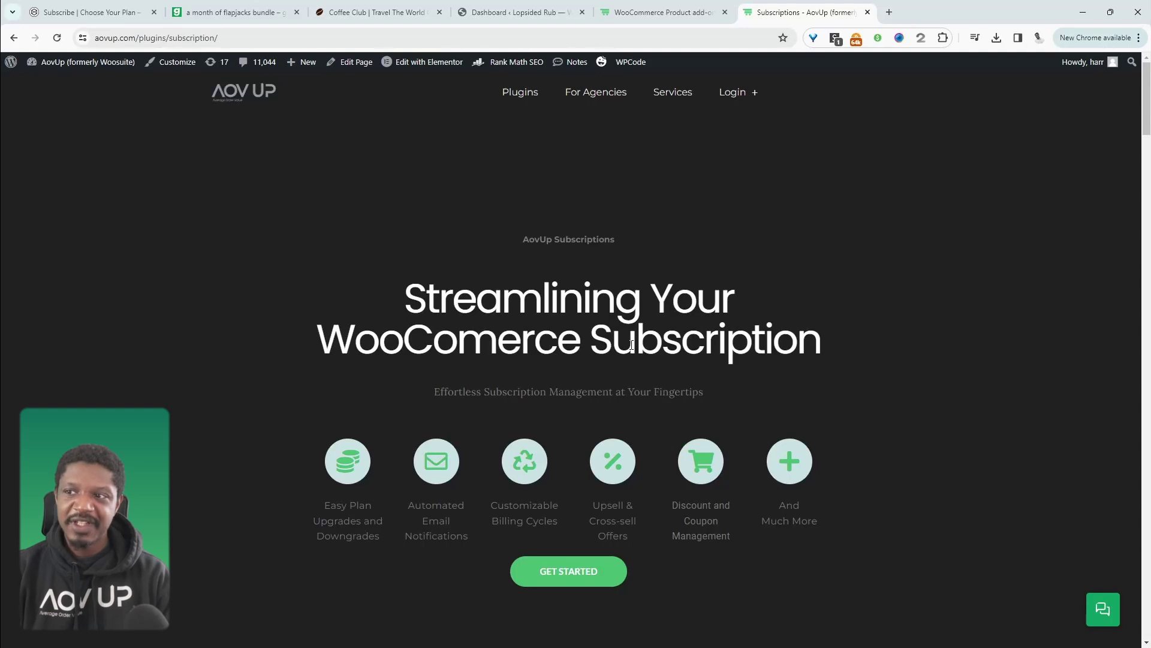
key("ctrl+shift+Tab")
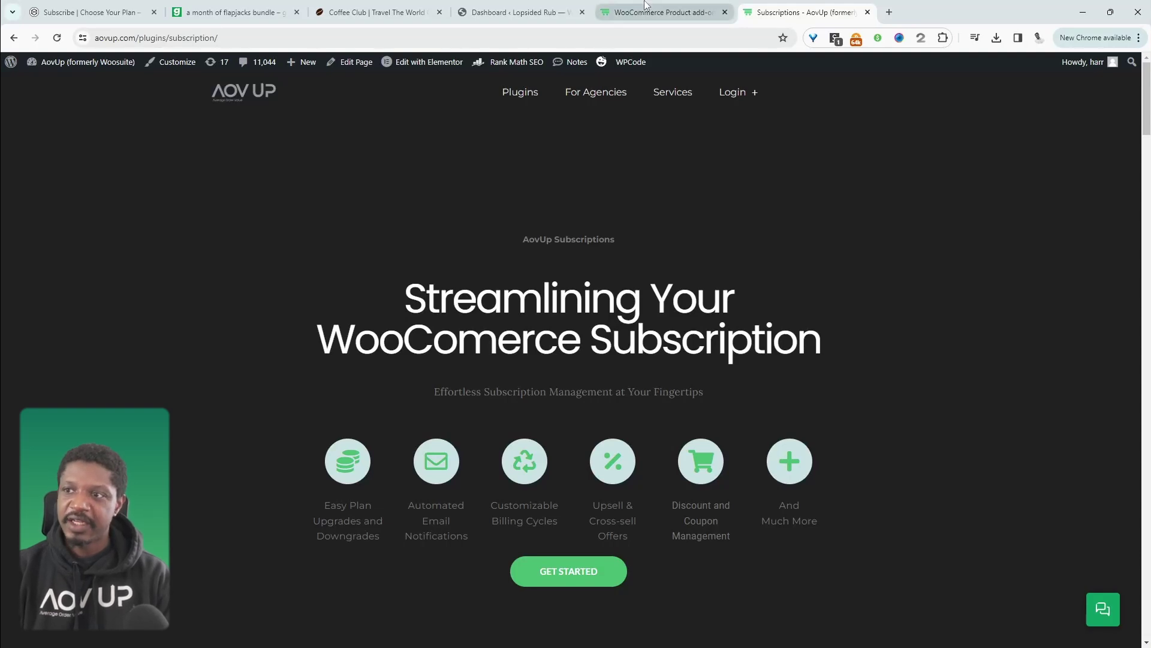
left_click(349, 14)
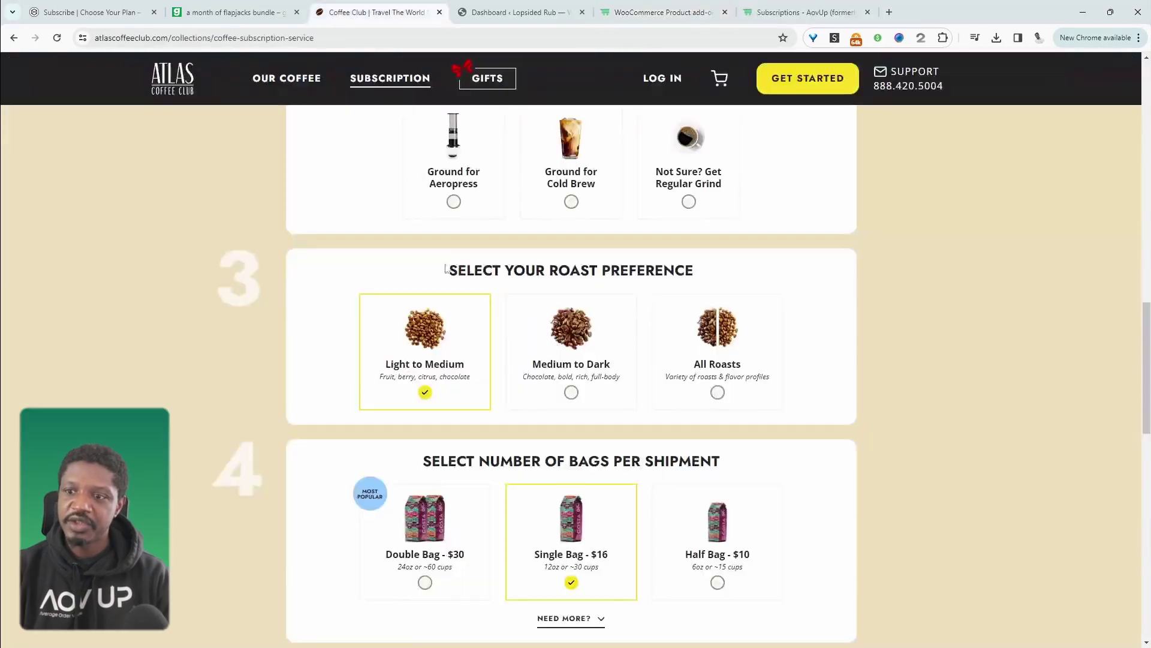
scroll(461, 291, "up", 2)
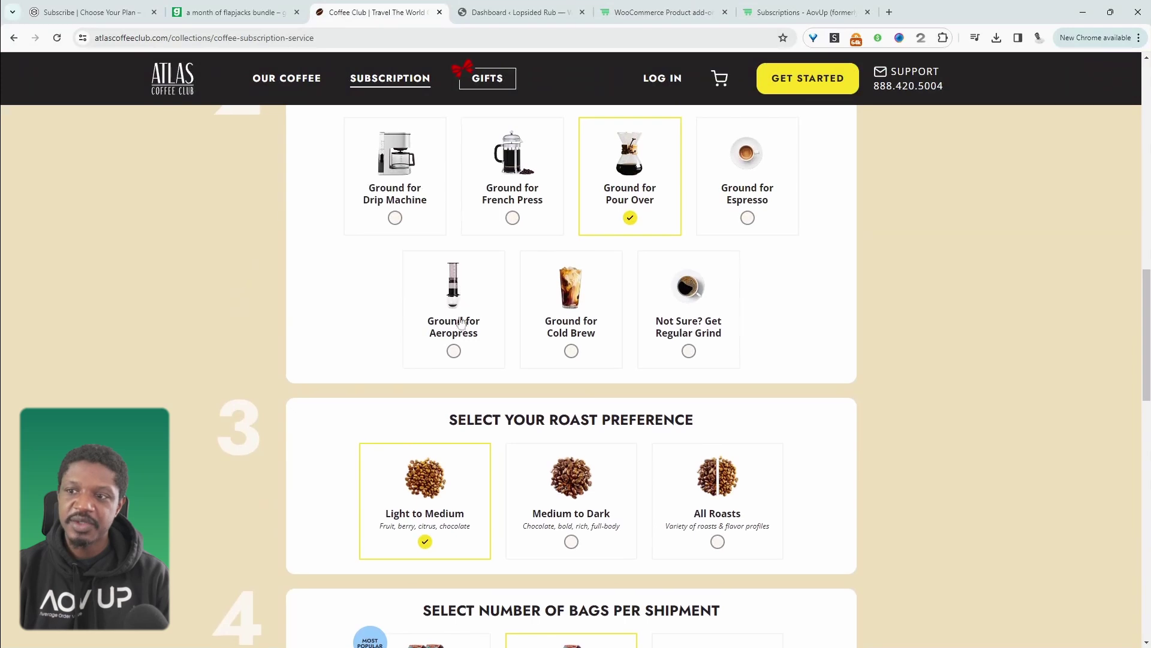
- Switch to the WordPress dashboard and look at the AOVup plugin's Product Addons and Subscriptions entries
key("ctrl+Tab")
key("ctrl+Tab")
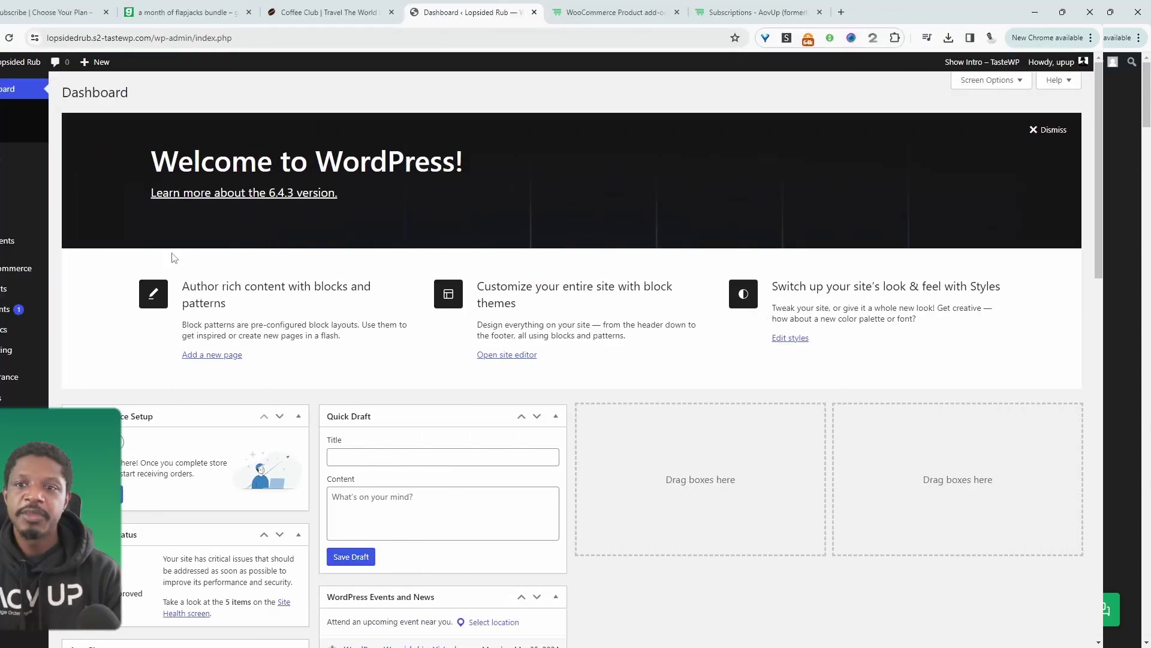
mouse_move(91, 163)
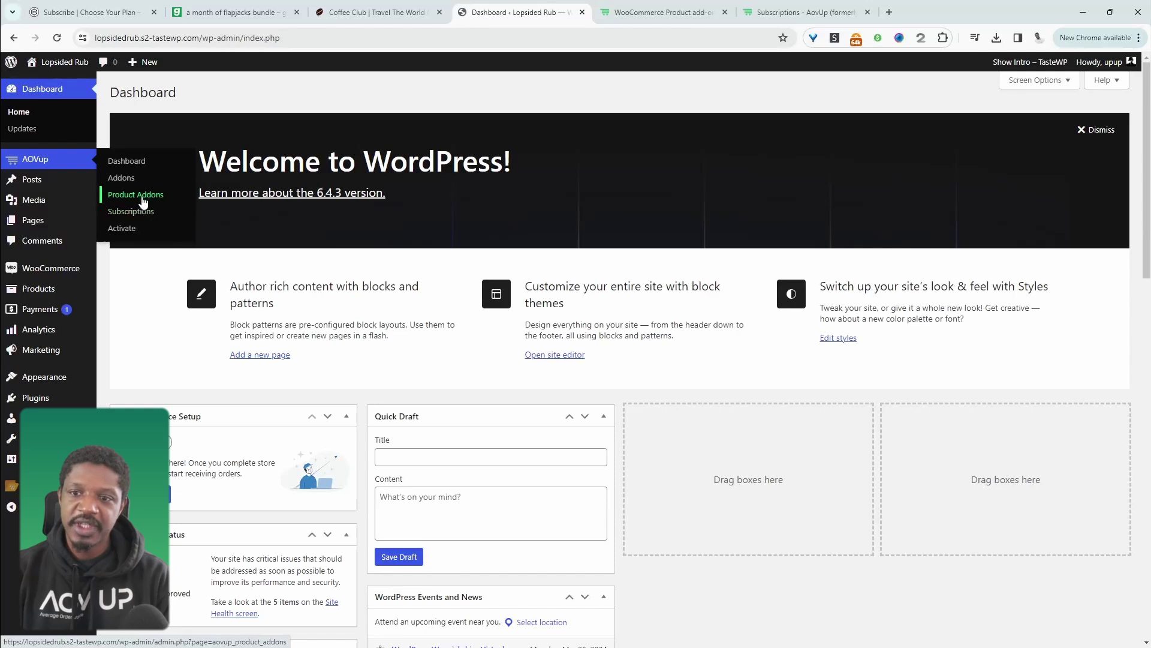
left_click(148, 196)
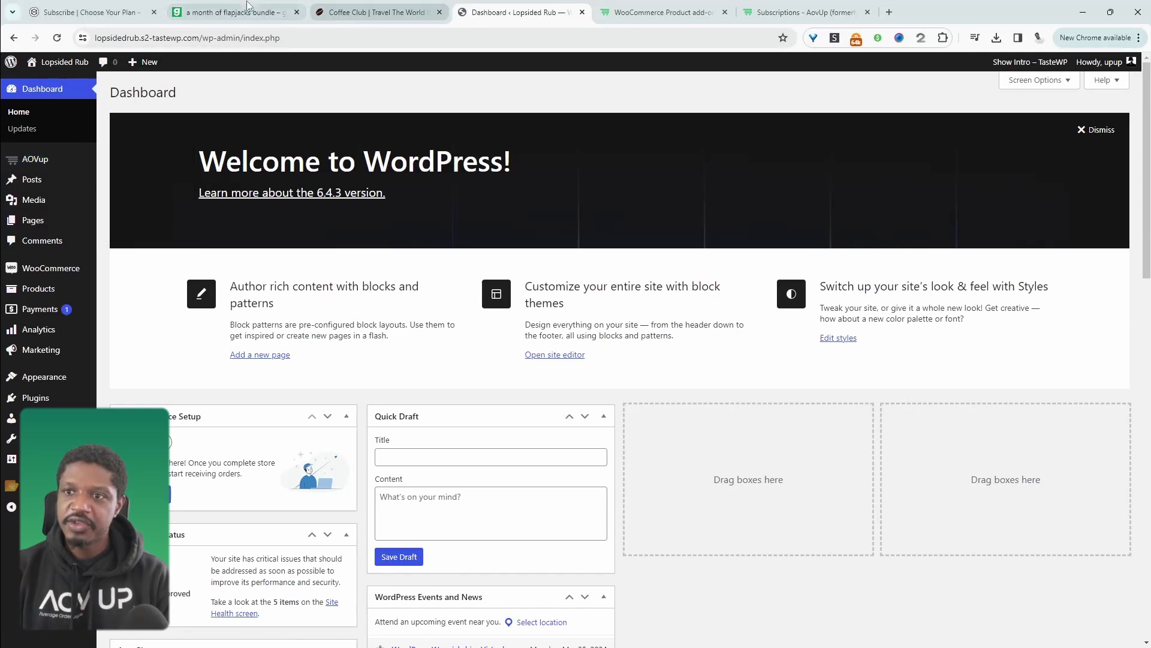
- Compare the graze flapjacks bundle page with the coffee club's customizable subscription page
left_click(220, 13)
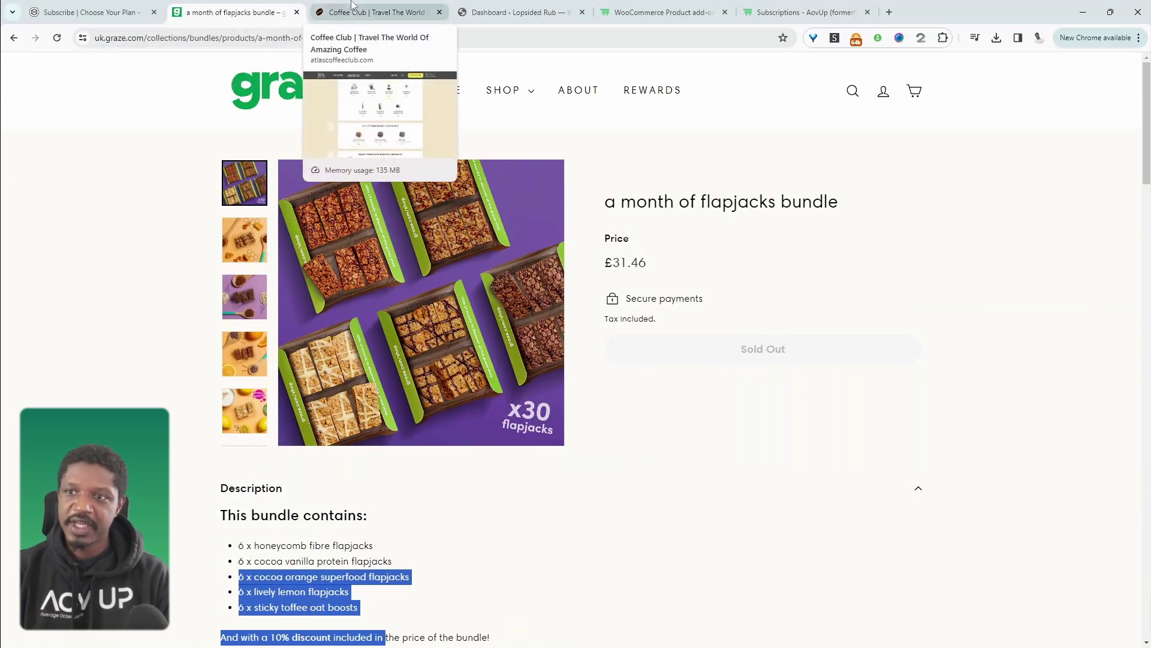
left_click(372, 12)
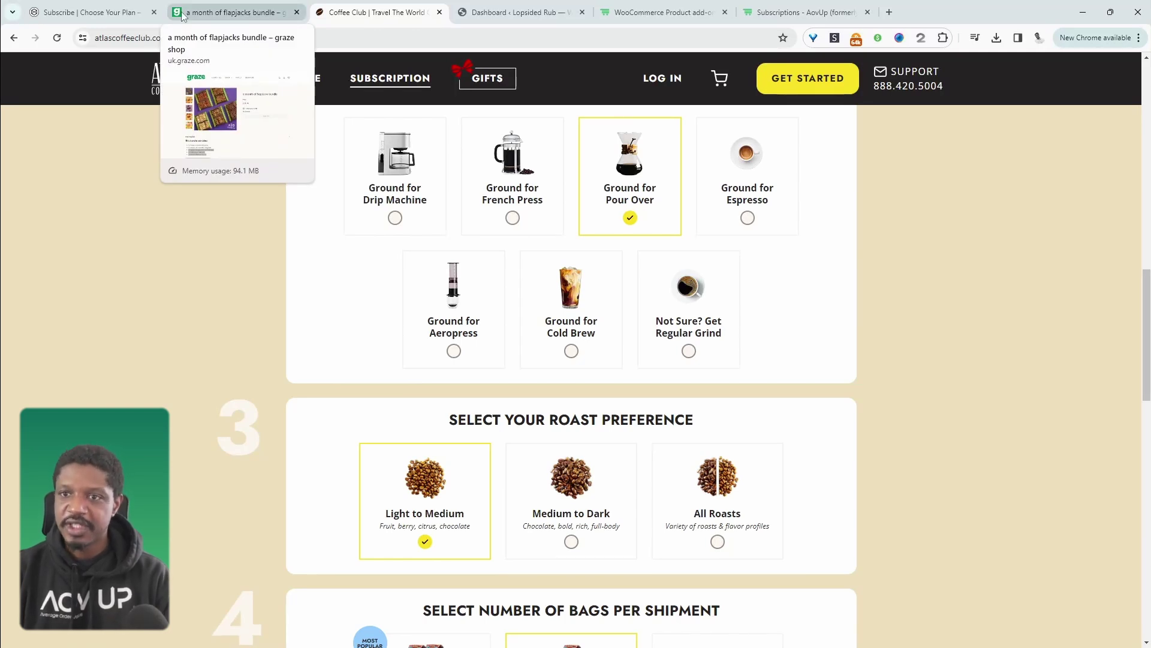
- Return to the WordPress admin and start a new WooCommerce product named Flapjack
left_click(513, 12)
mouse_move(76, 279)
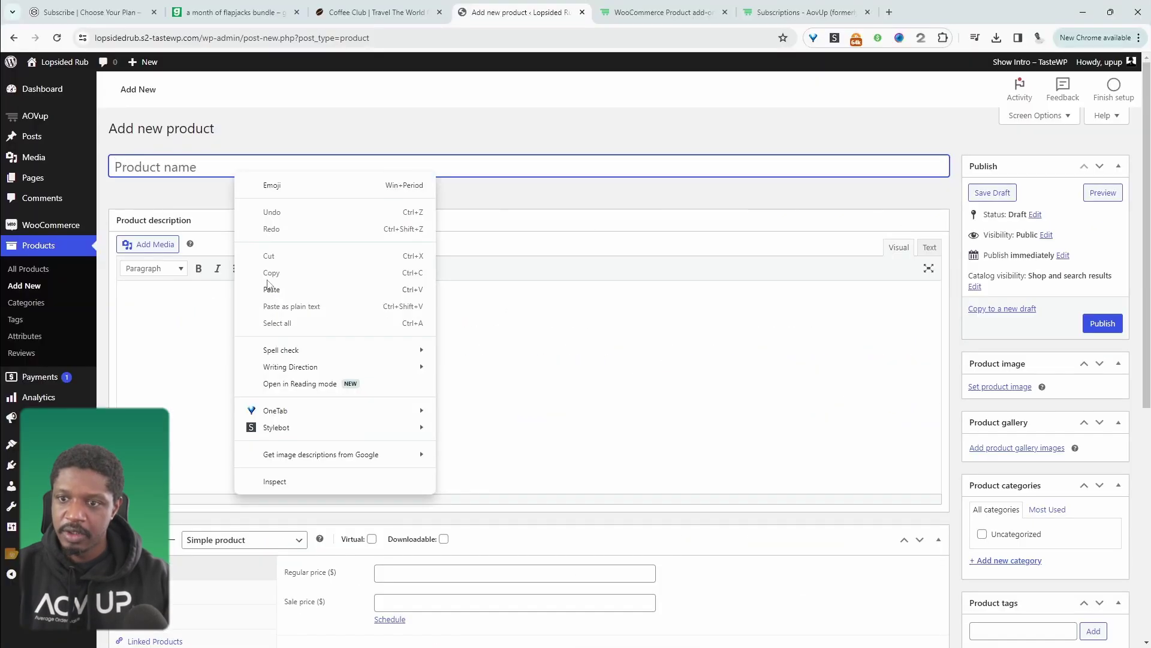
left_click(271, 286)
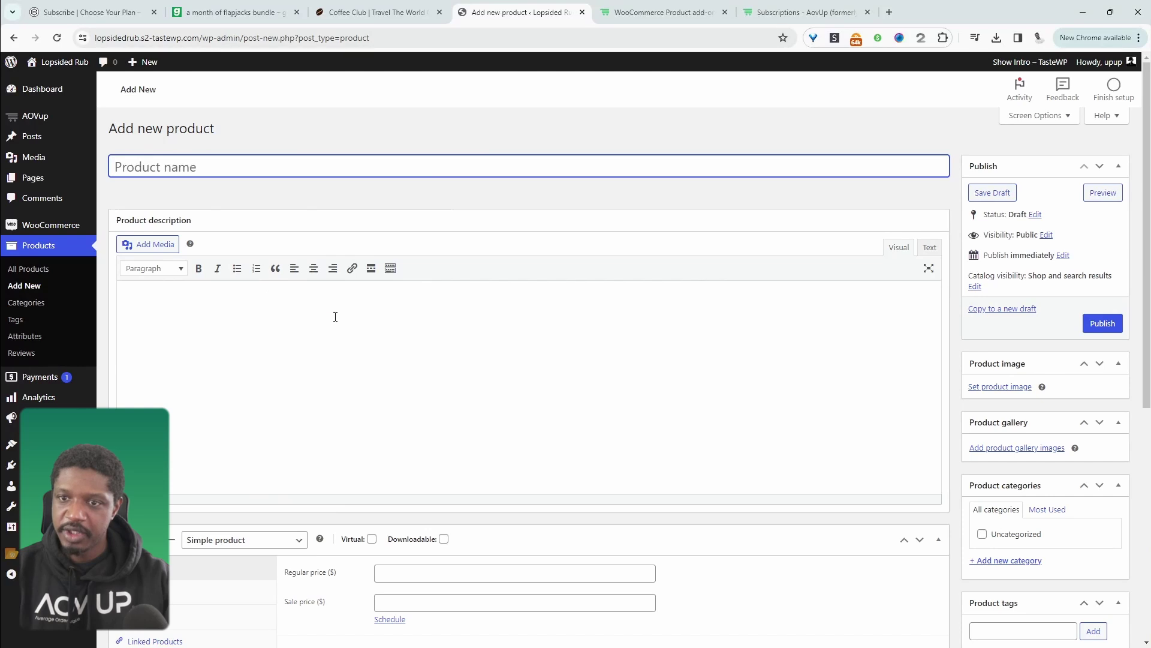
- Set the flapjack bundle picture from the media library as the product image
scroll(237, 169, "down", 2)
left_click(987, 298)
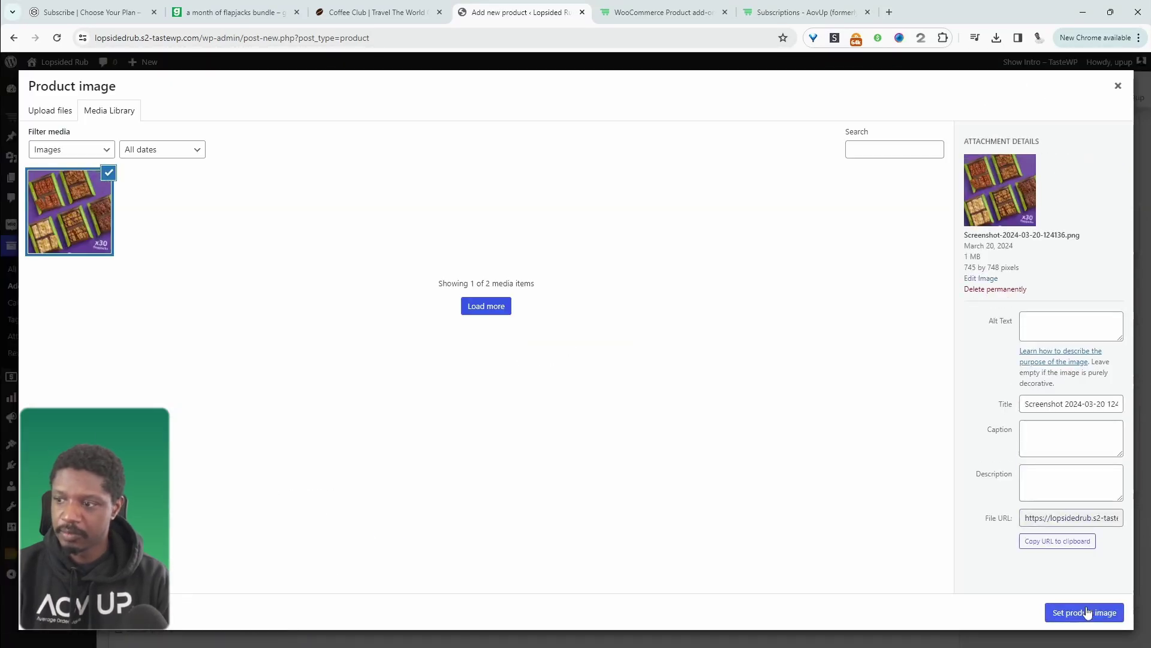
left_click(1087, 613)
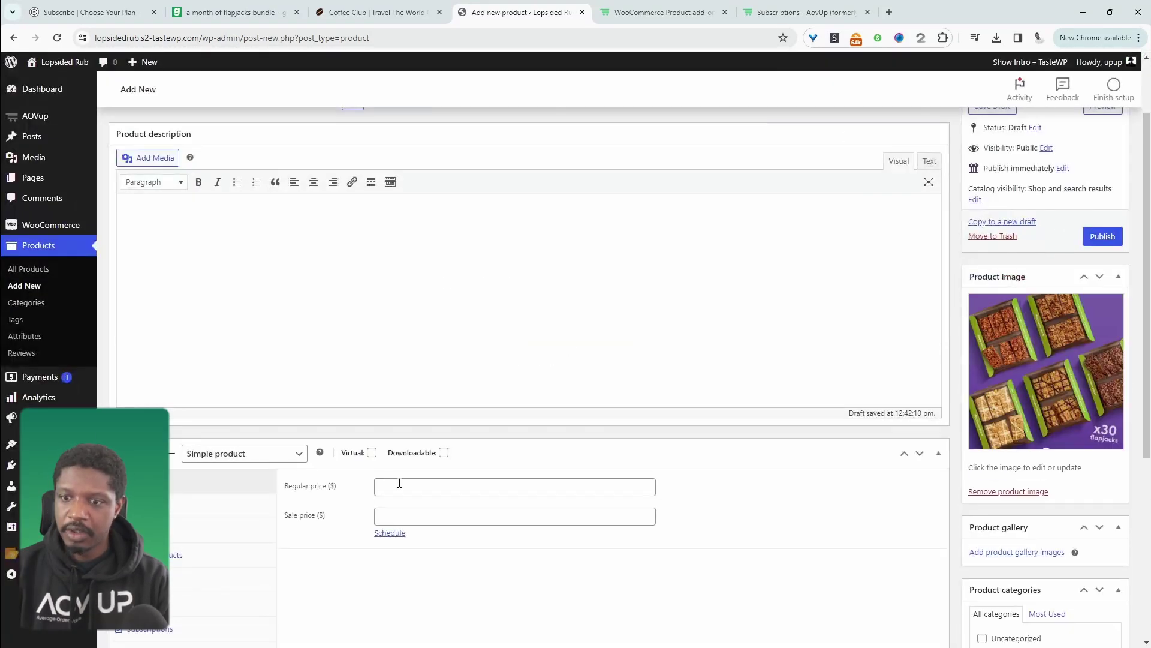
- Set the Flapjack product's regular price to $35 and publish it
left_click(396, 489)
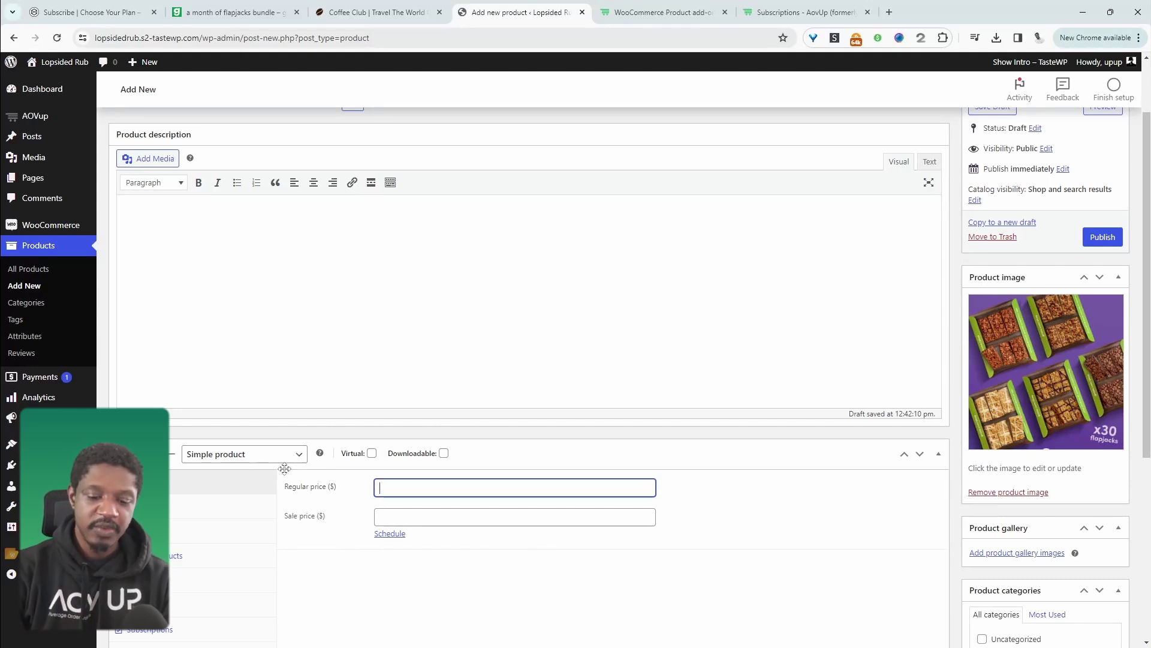
type("35")
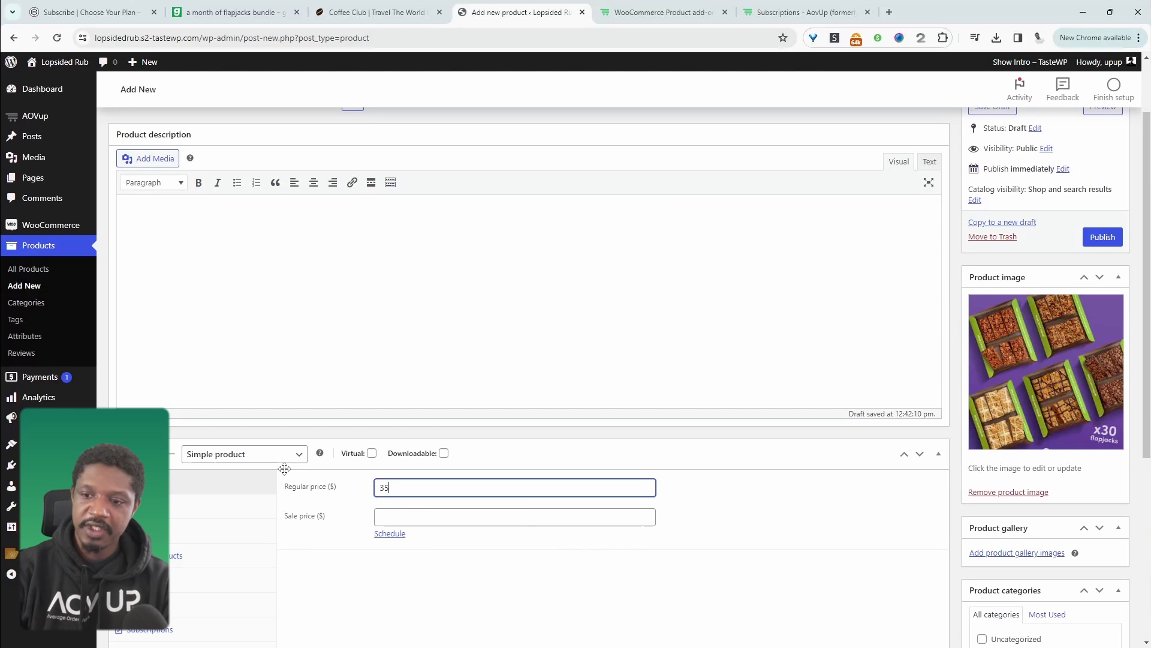
scroll(838, 440, "up", 2)
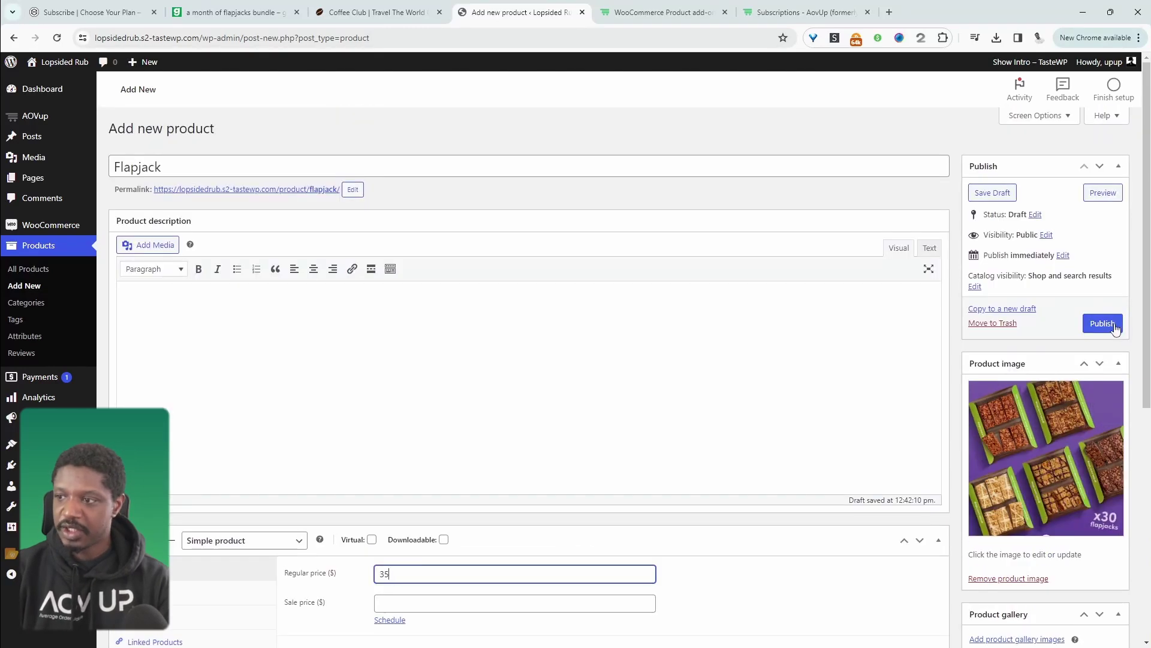
scroll(470, 265, "down", 5)
scroll(174, 520, "down", 2)
left_click(249, 501)
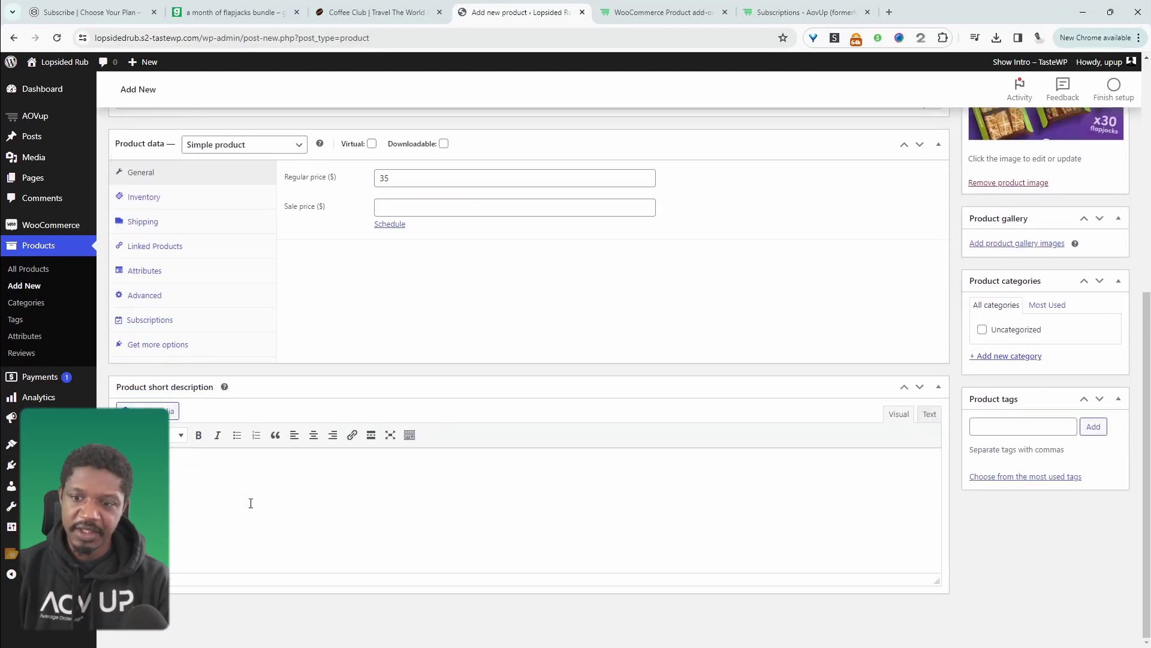
scroll(963, 313, "up", 7)
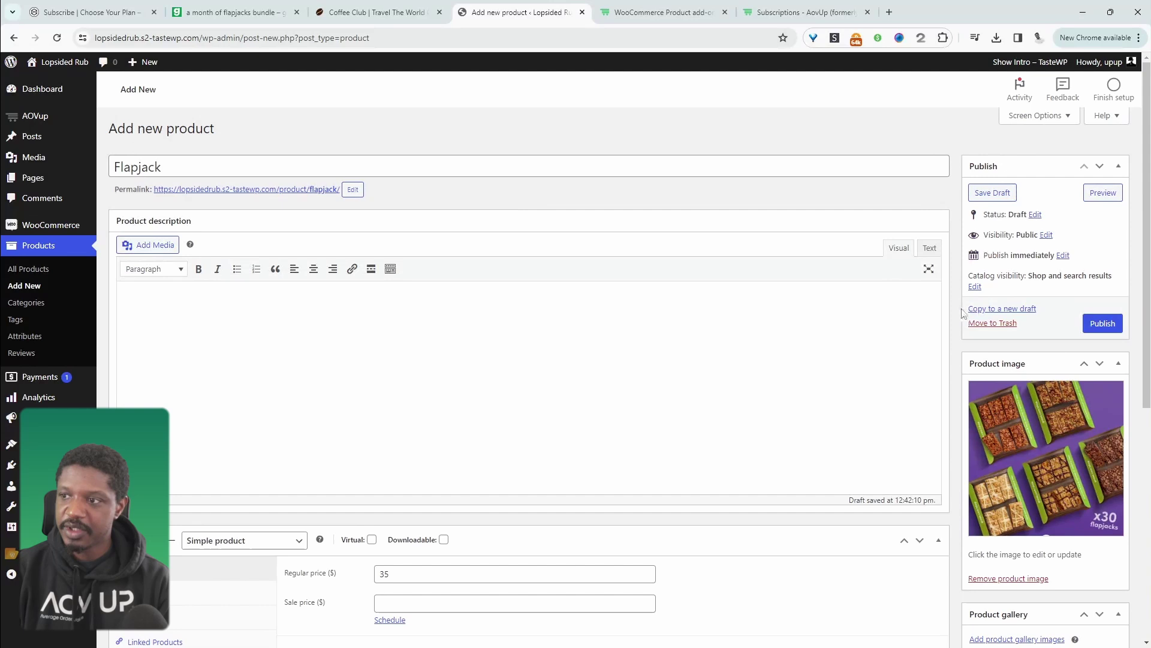
left_click(1093, 319)
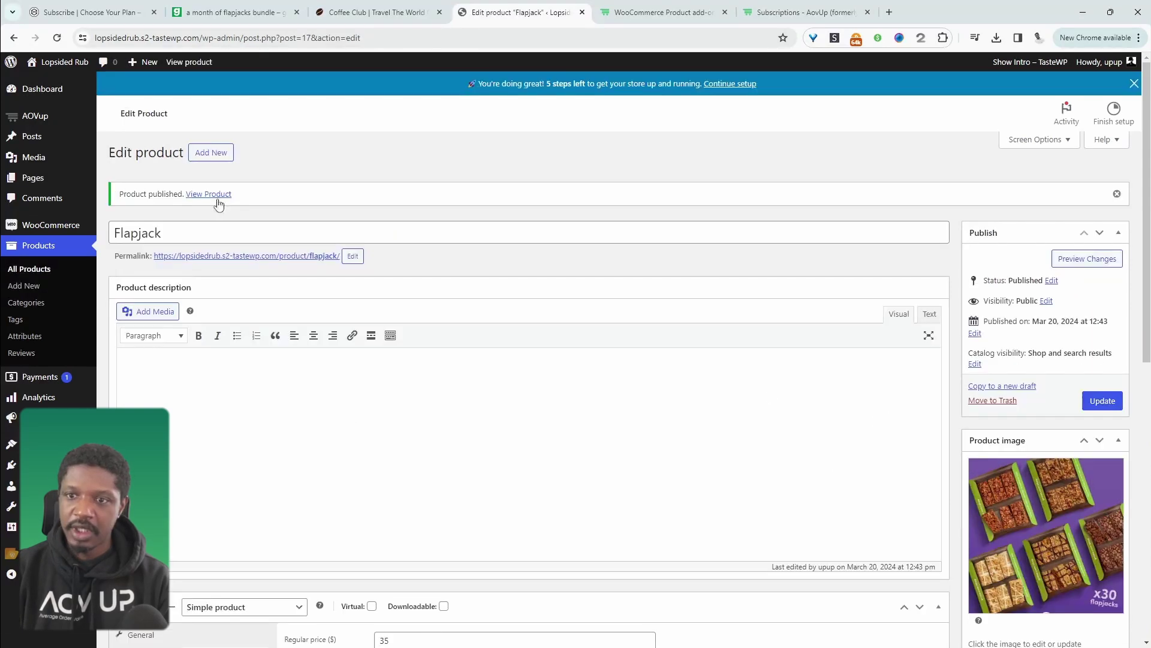
- View the published Flapjack product page in the store, check its price, and return to the product editor
left_click(214, 192)
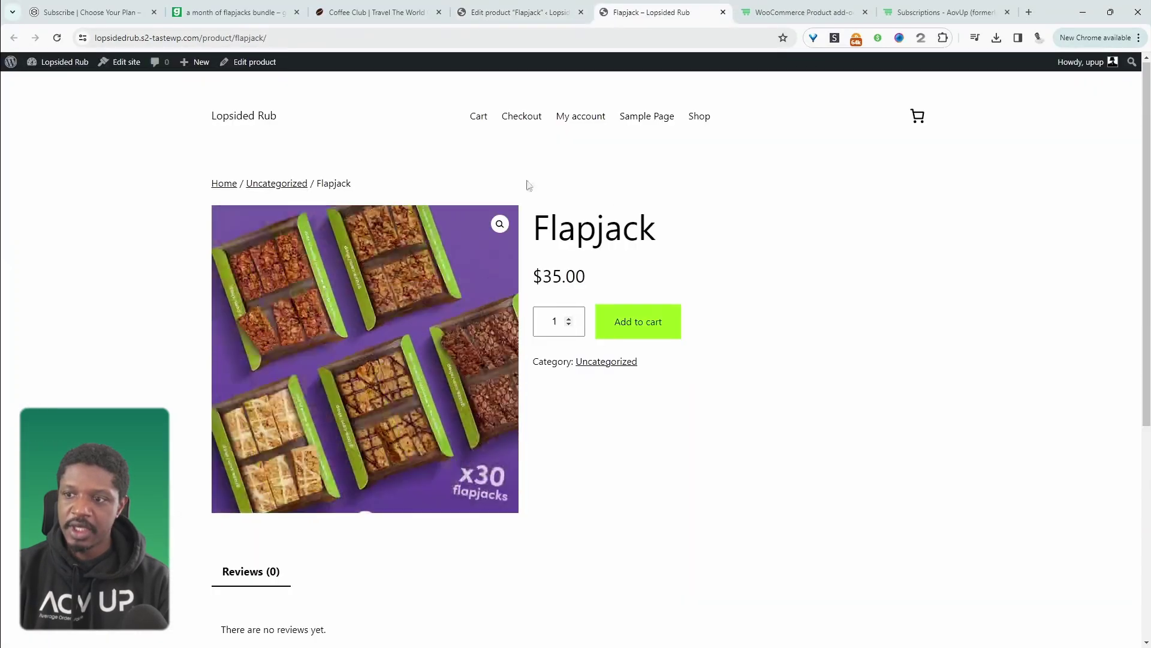
left_click_drag(543, 277, 575, 279)
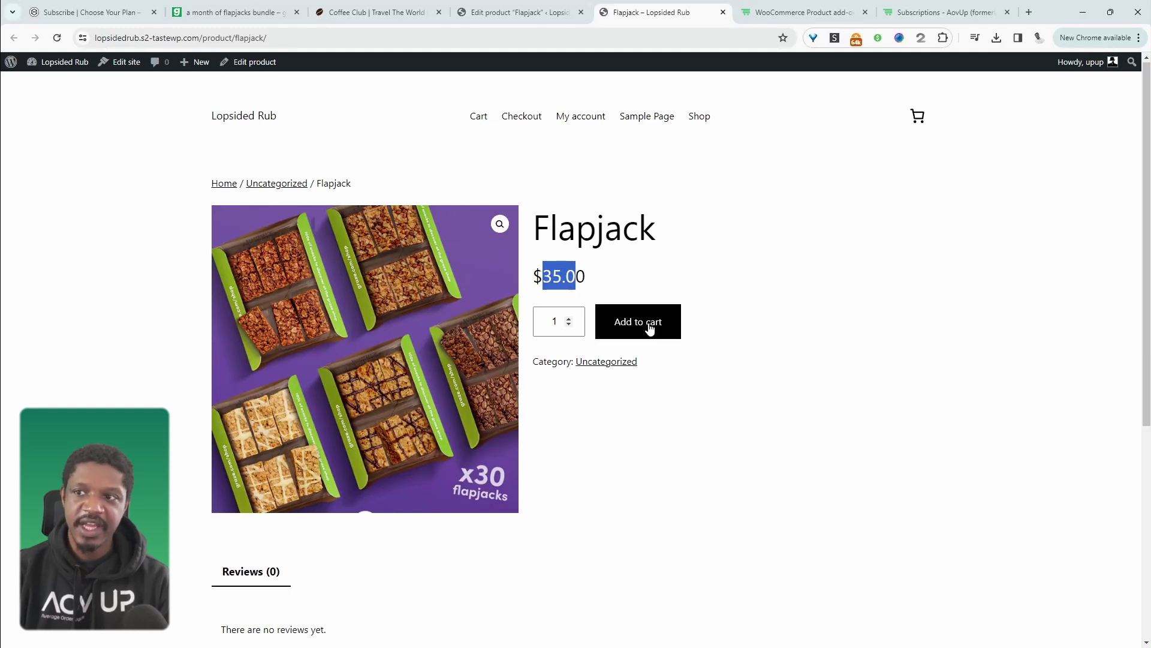
left_click(523, 12)
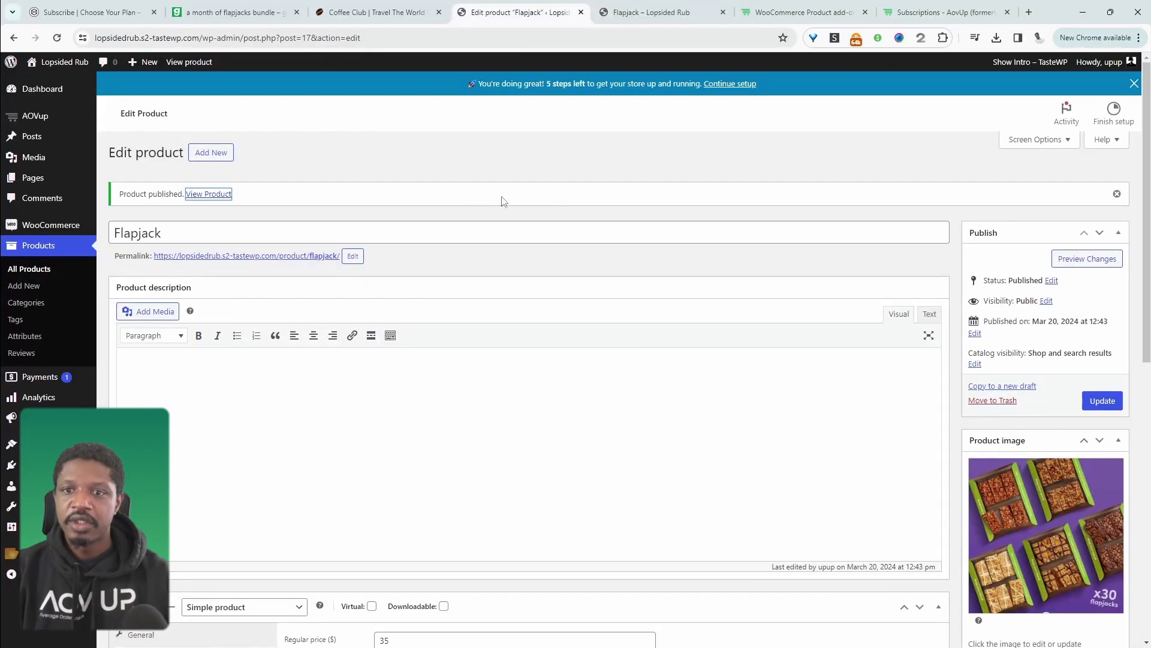
- Start a new subscription plan in AOVup Subscriptions with the subscription nickname Flapjack
mouse_move(77, 125)
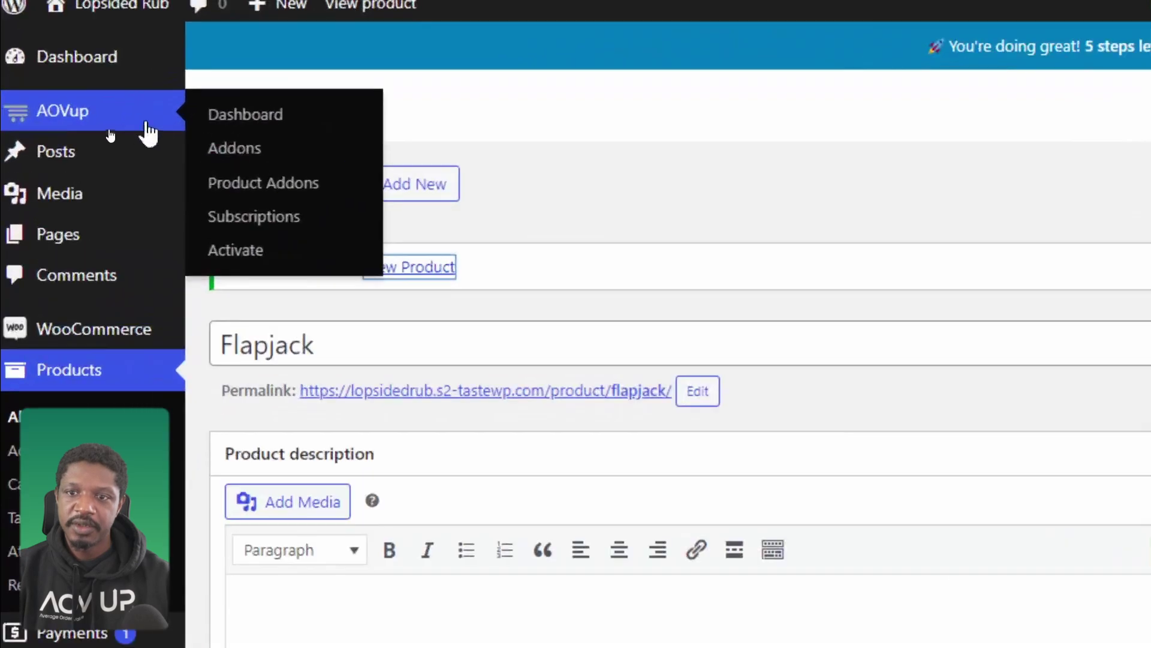
left_click(299, 221)
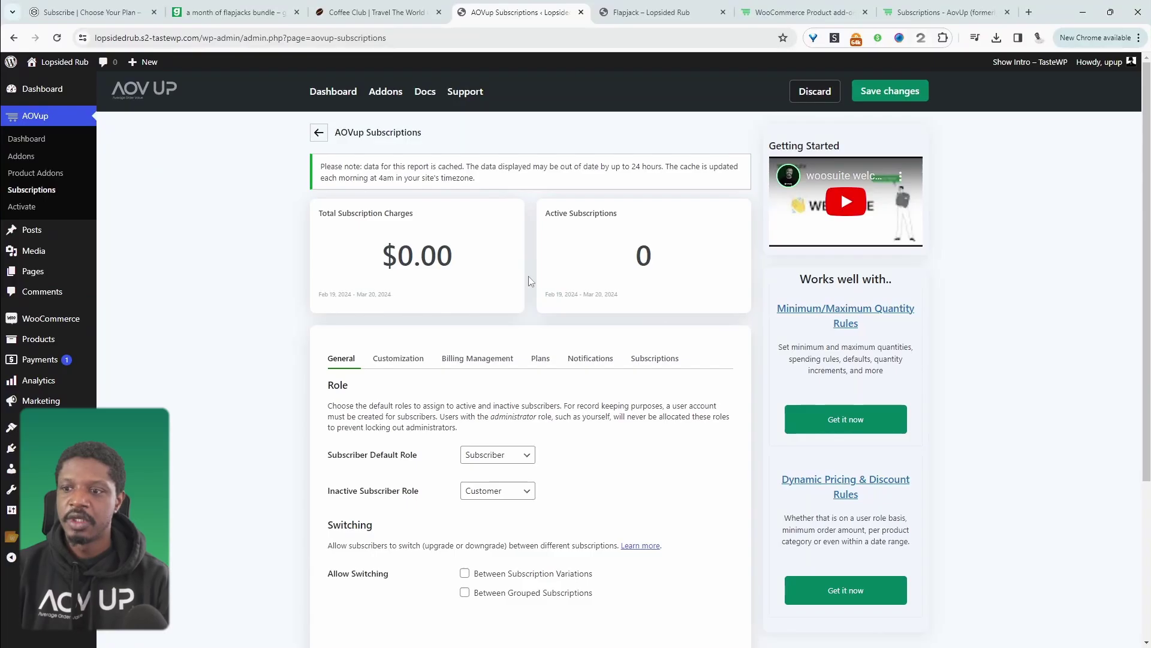
left_click(541, 363)
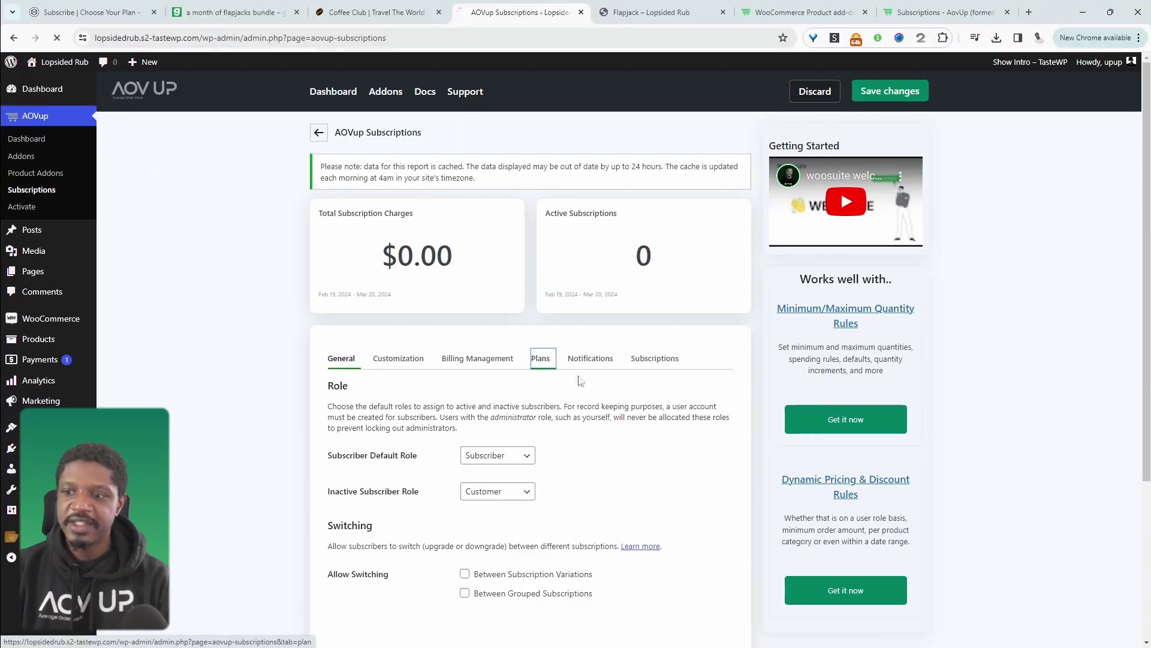
left_click(427, 431)
left_click(521, 296)
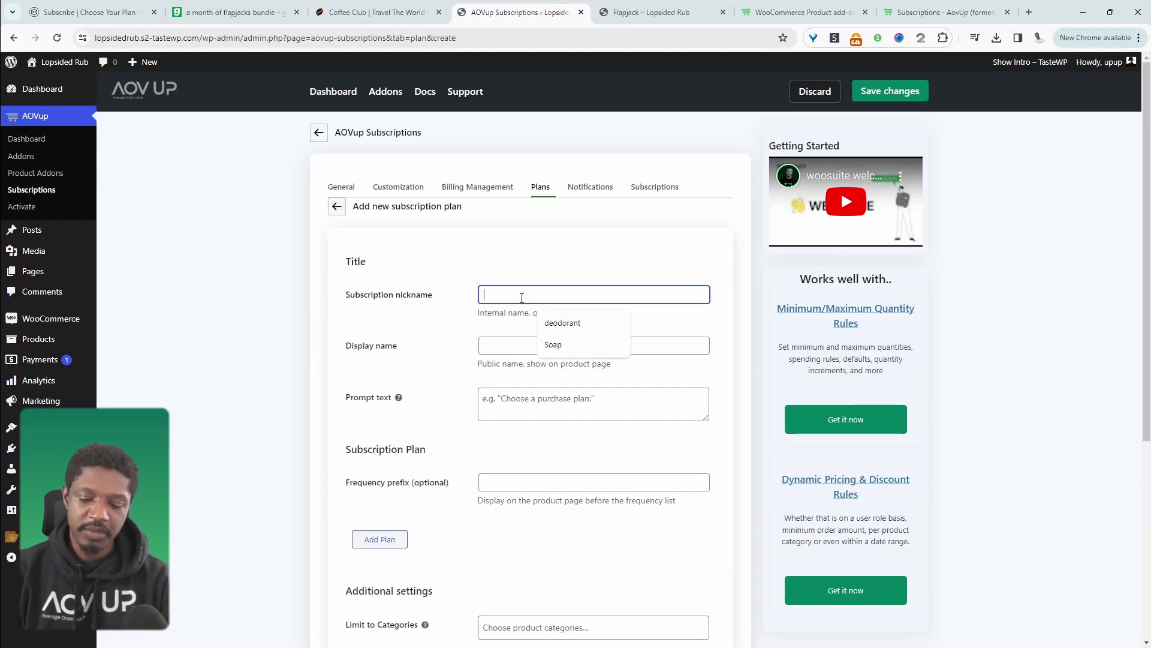
type("Flapjack")
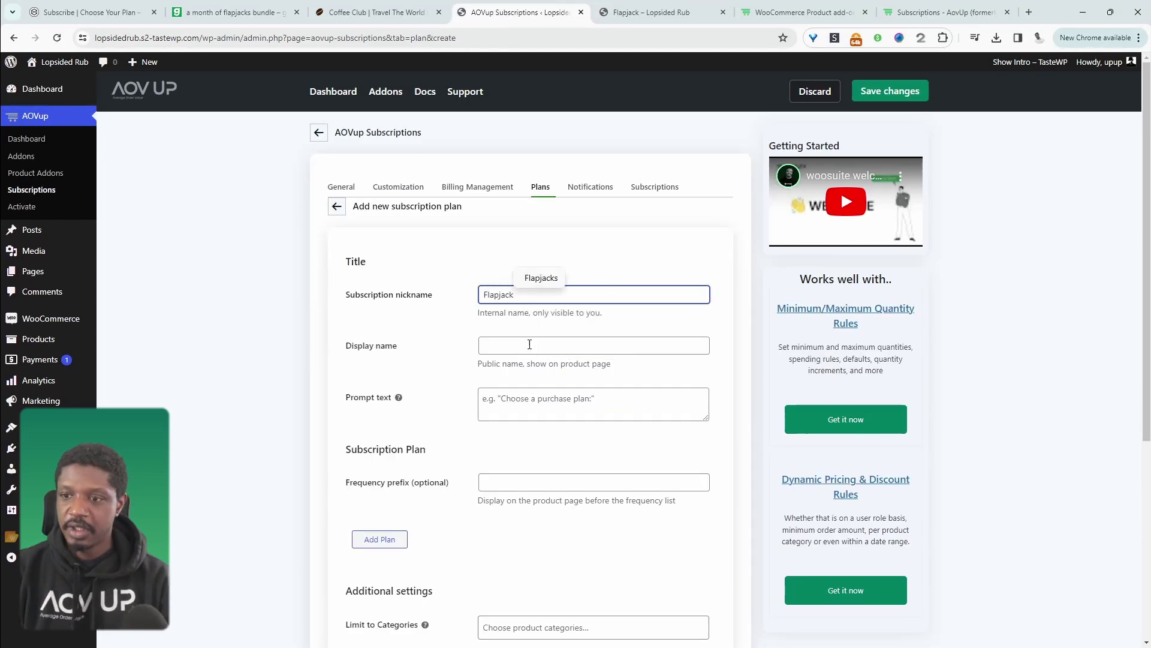
- Set the plan's display name to "Subscribe and Save" and its prompt text to "Choose your Plan"
left_click(543, 344)
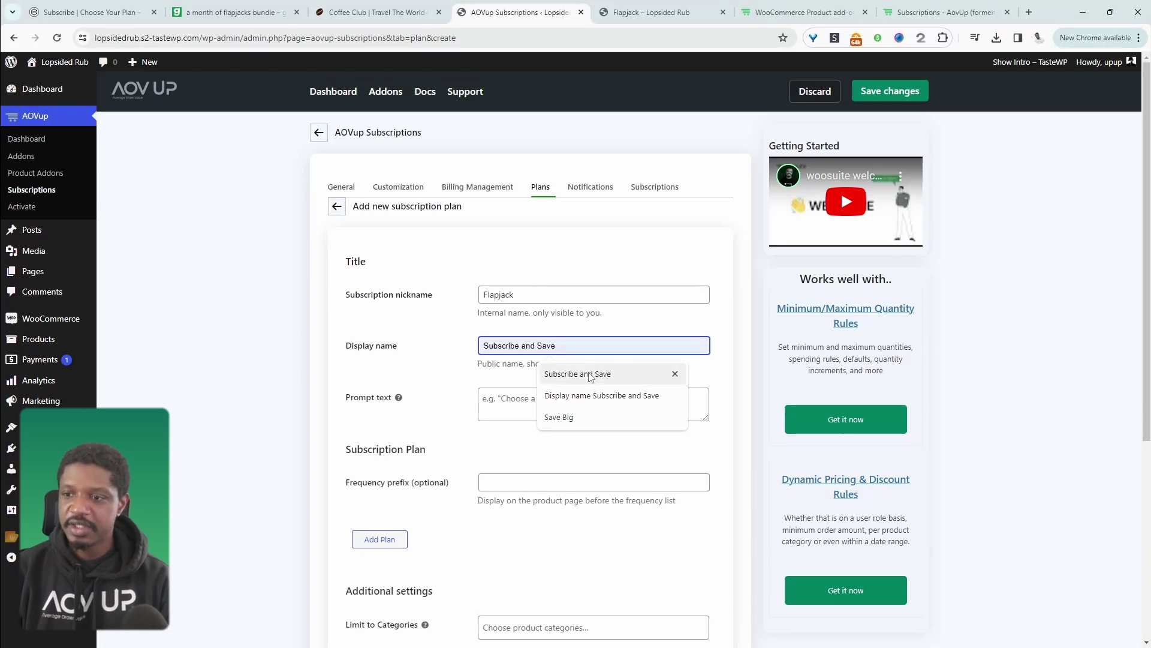
left_click(572, 373)
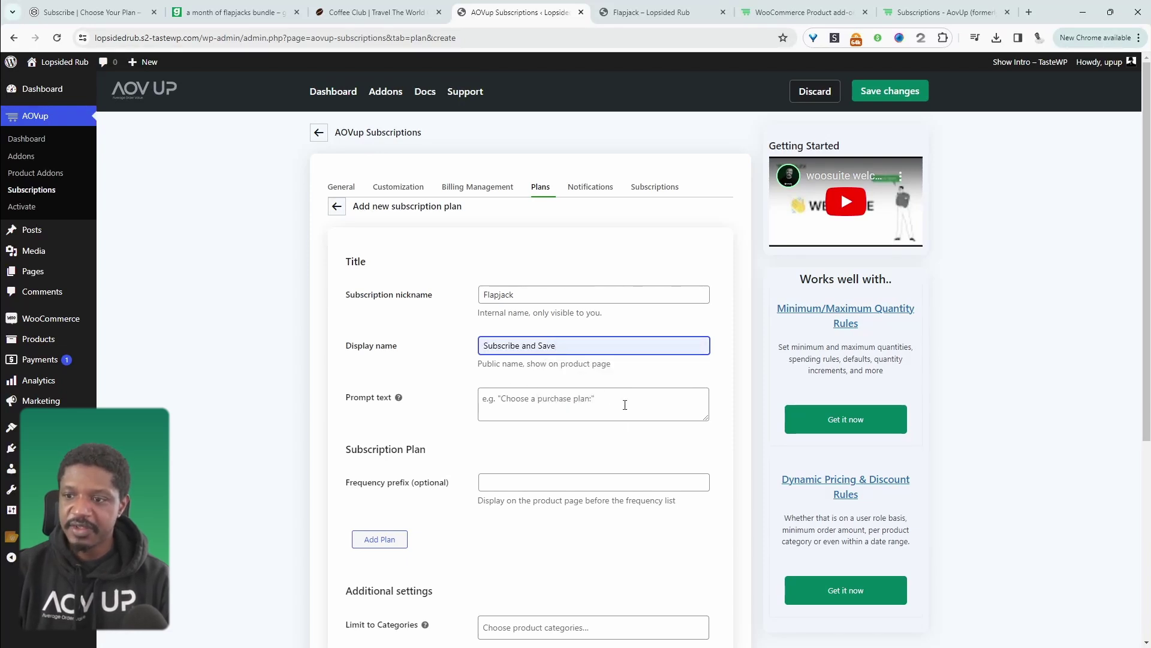
left_click(534, 405)
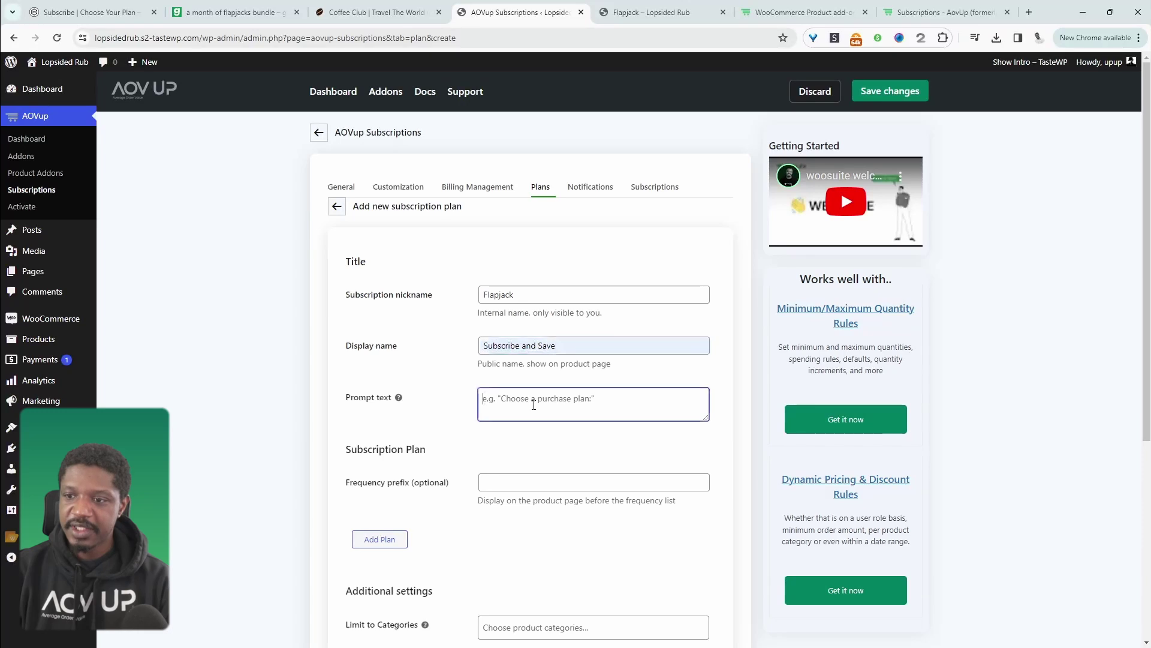
type("Choose your Plan")
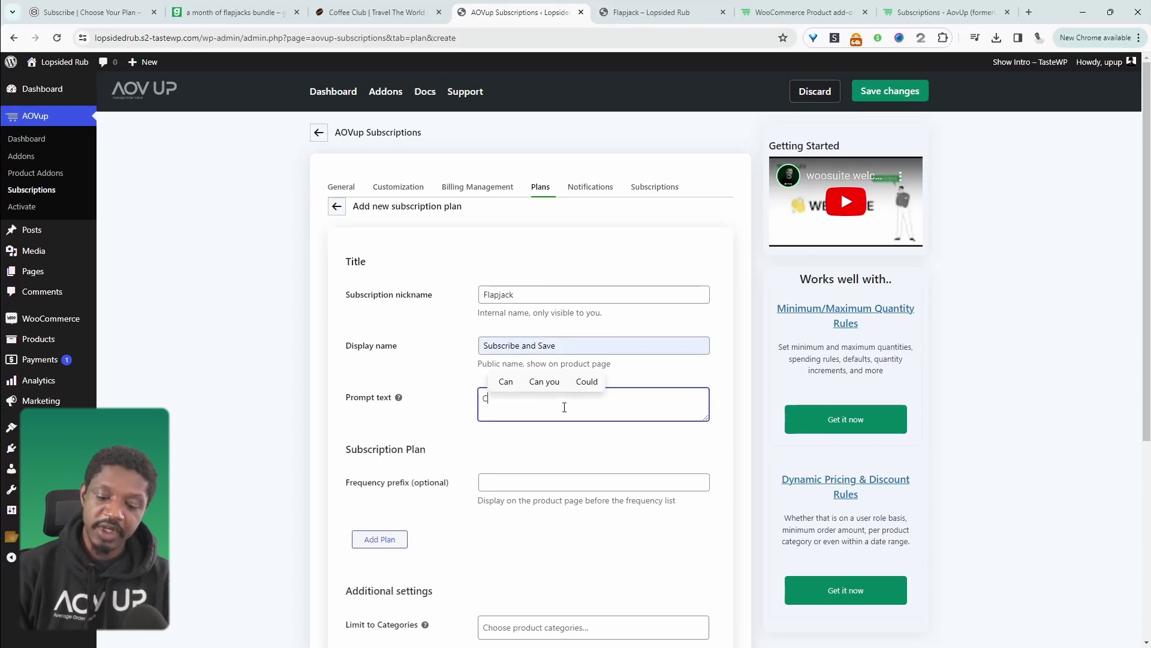
- Add a plan option billed every month until cancelled, with the display name Monthly and a 15% discount
scroll(394, 473, "down", 2)
left_click(512, 334)
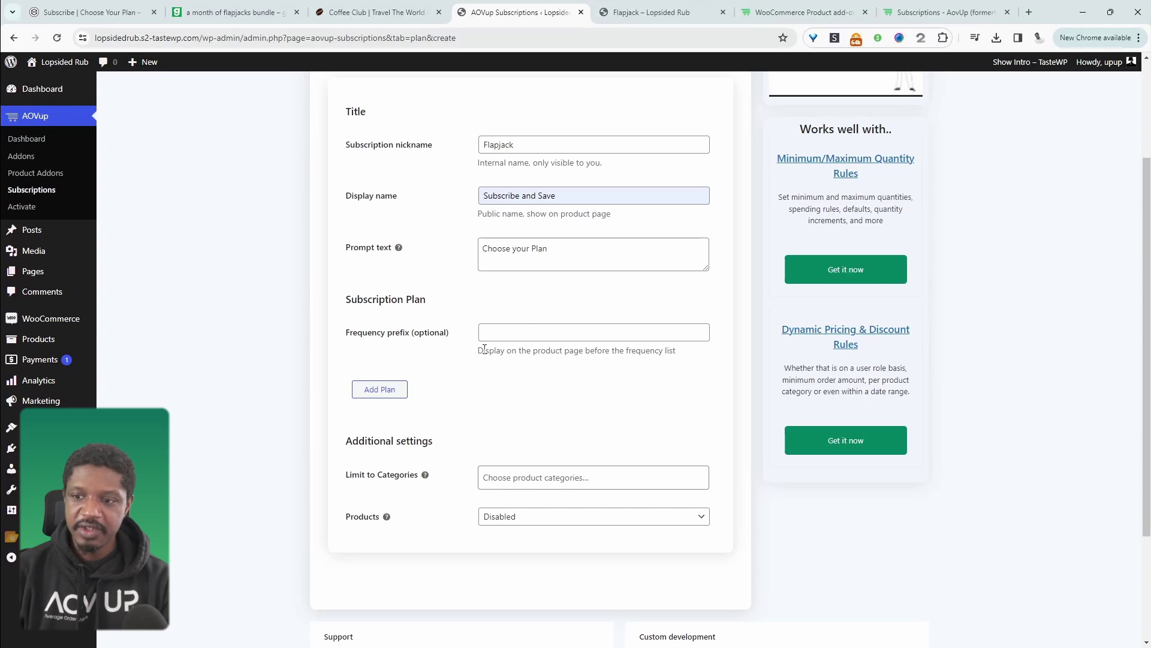
left_click(383, 390)
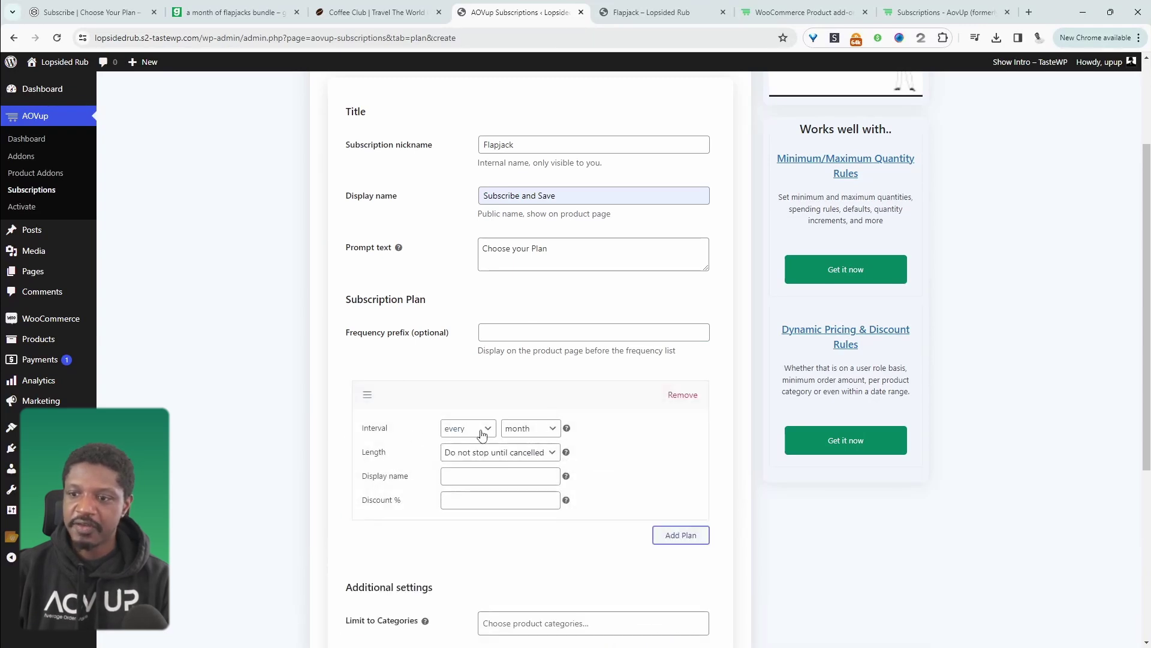
left_click(517, 457)
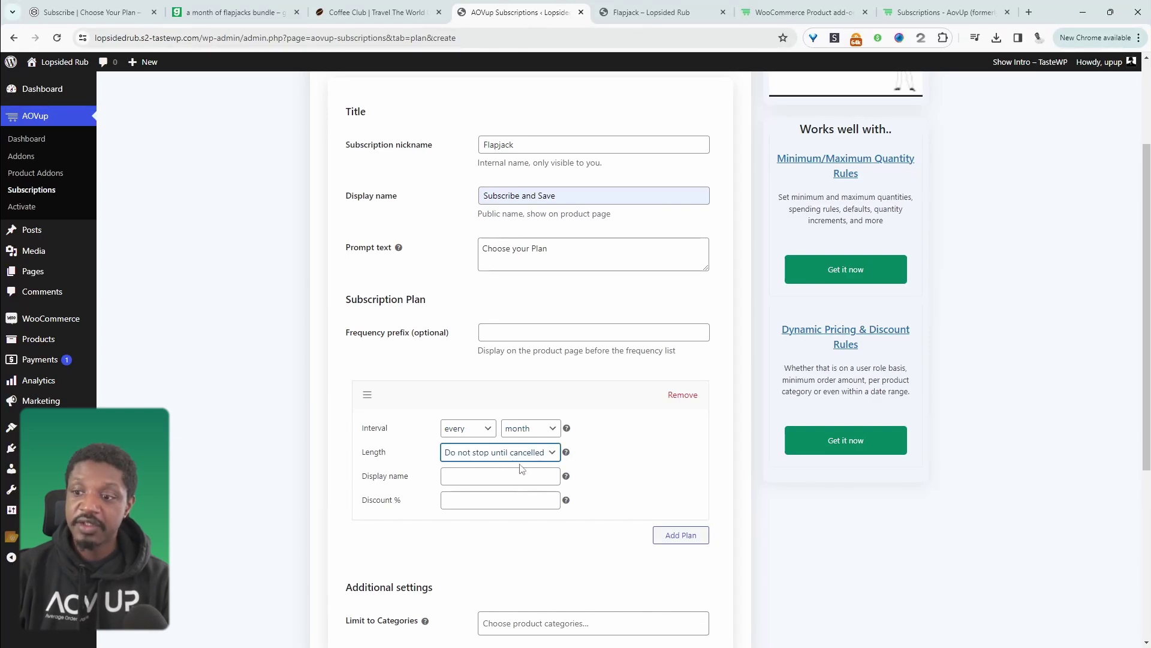
left_click(501, 479)
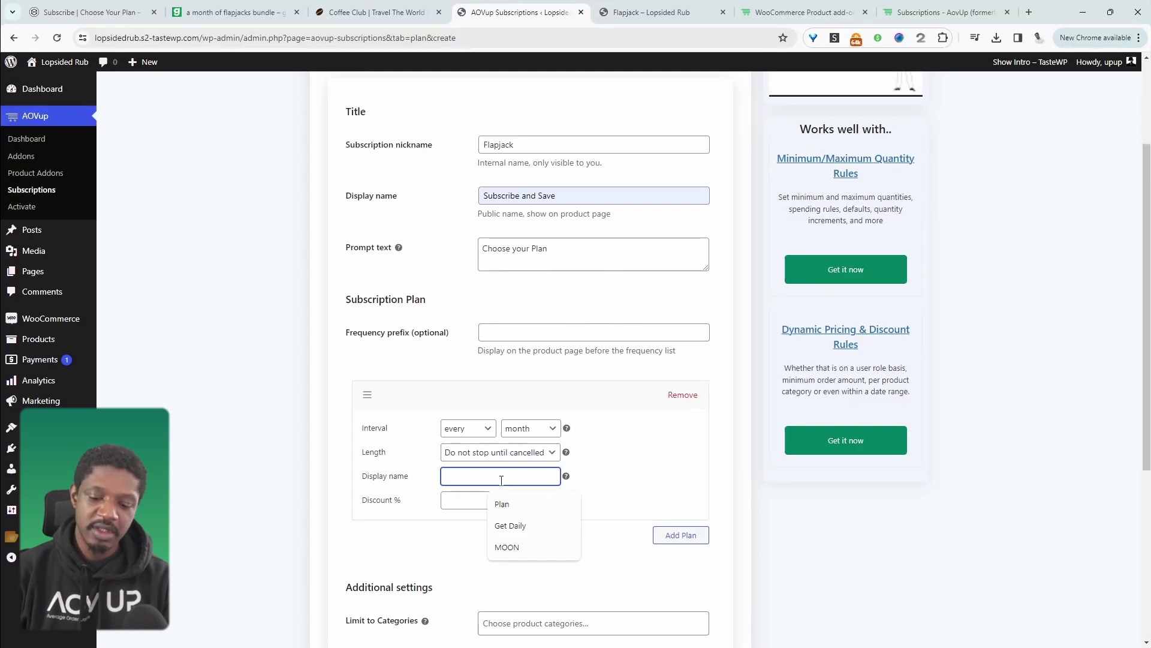
type("Monthly")
left_click(501, 504)
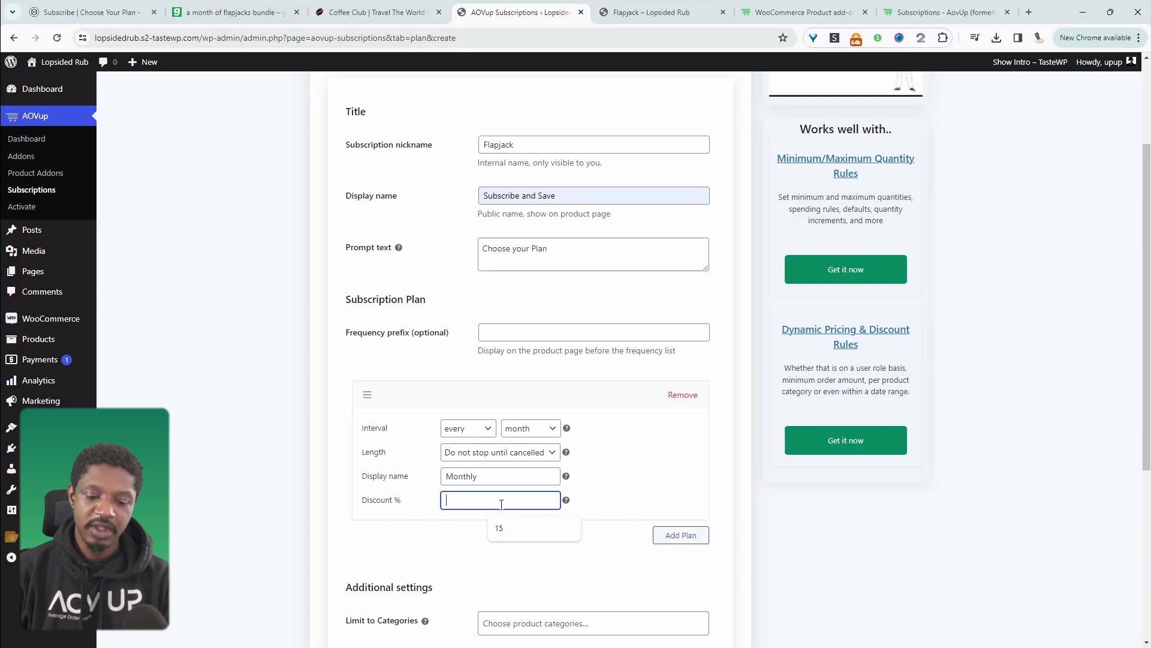
type("15")
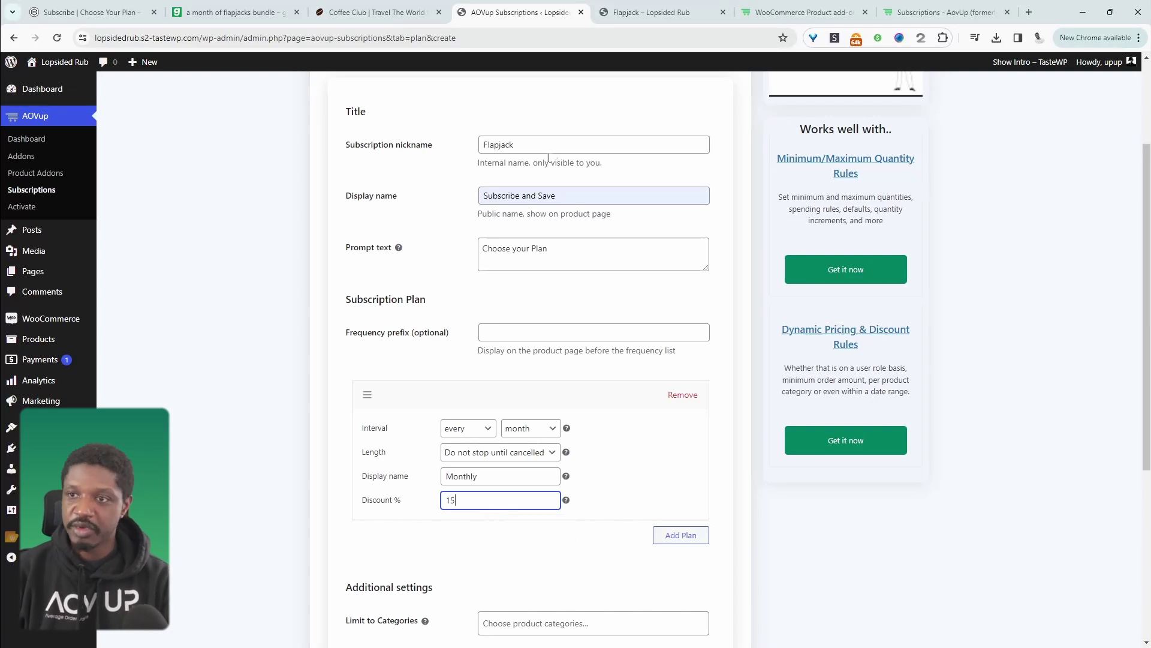
- Check the Flapjack store page's price and set the Monthly option's discount to 10%
left_click(632, 4)
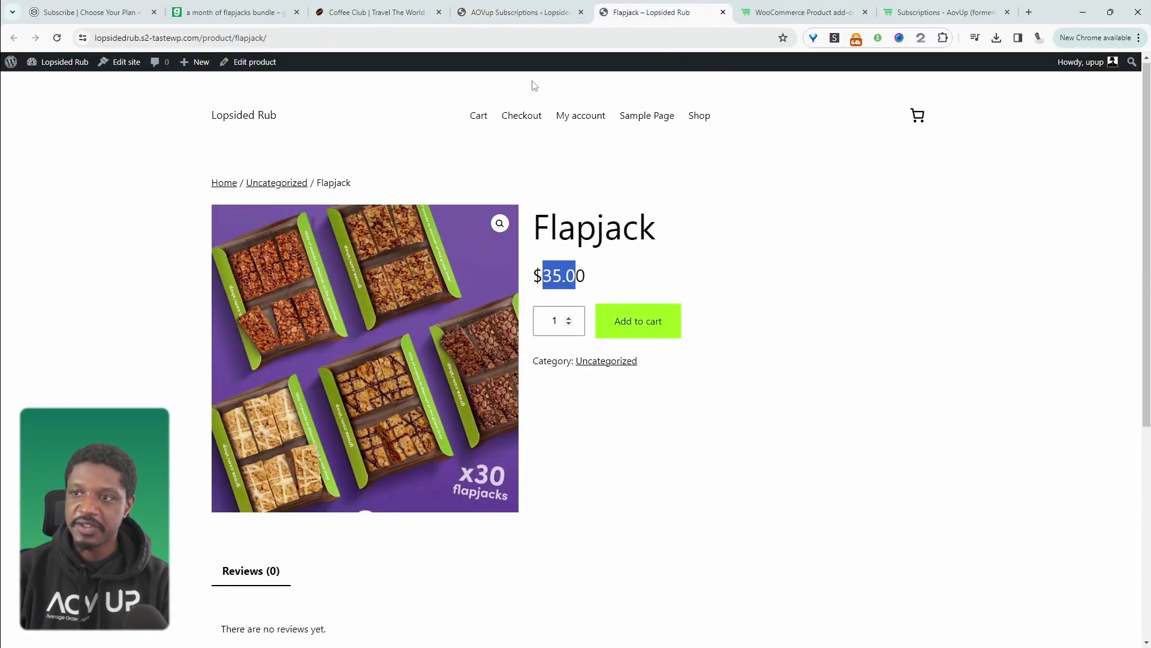
left_click(516, 12)
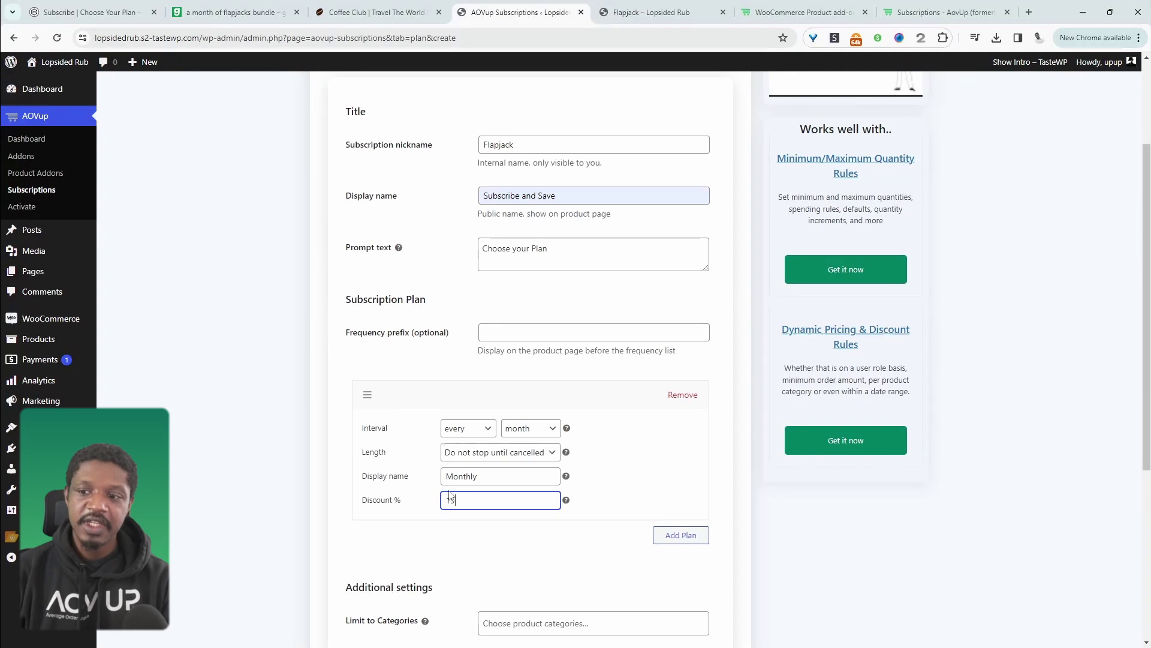
key("BackSpace")
type("0")
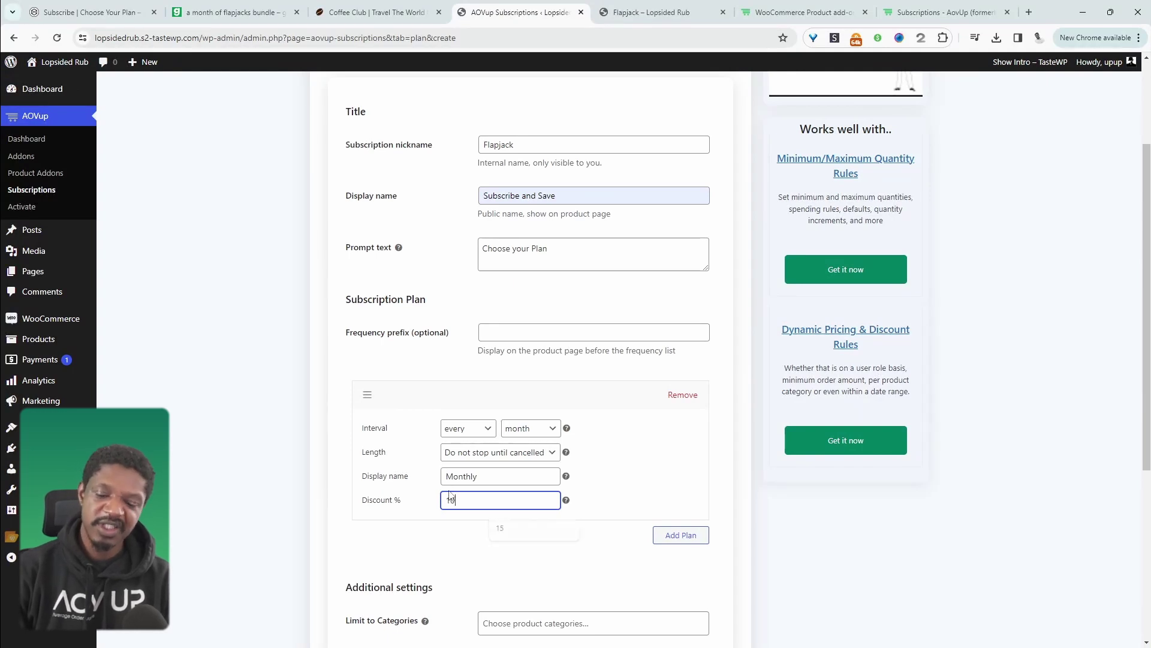
left_click(642, 470)
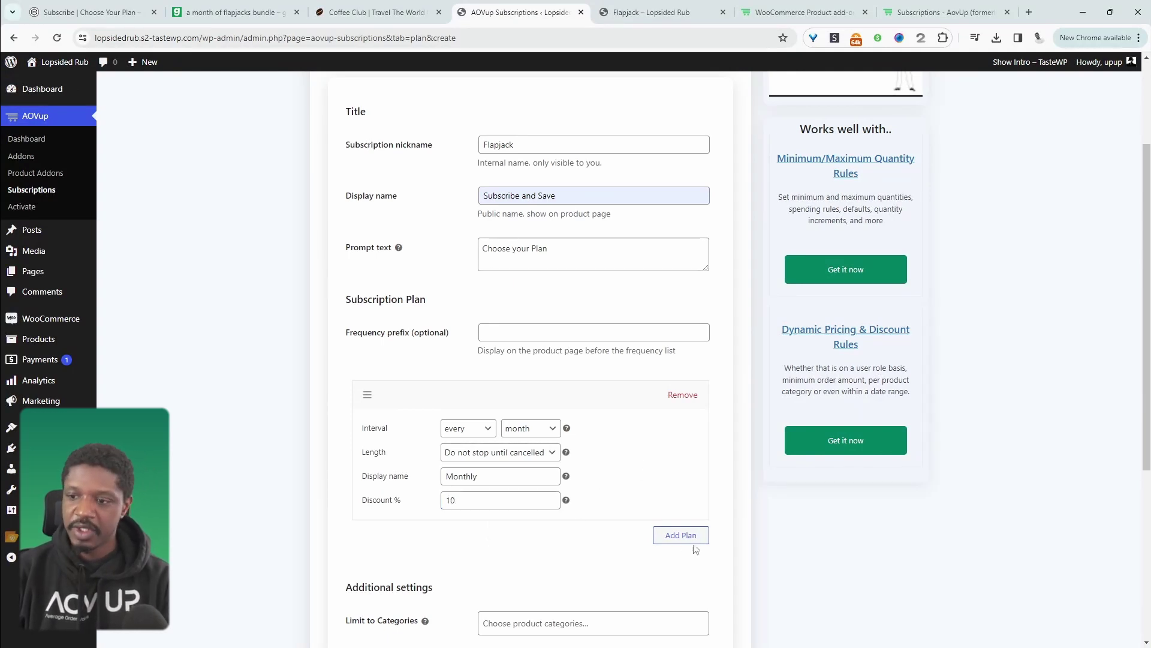
- Limit the Flapjack subscription plan to the Uncategorized category and save the changes
scroll(656, 567, "down", 2)
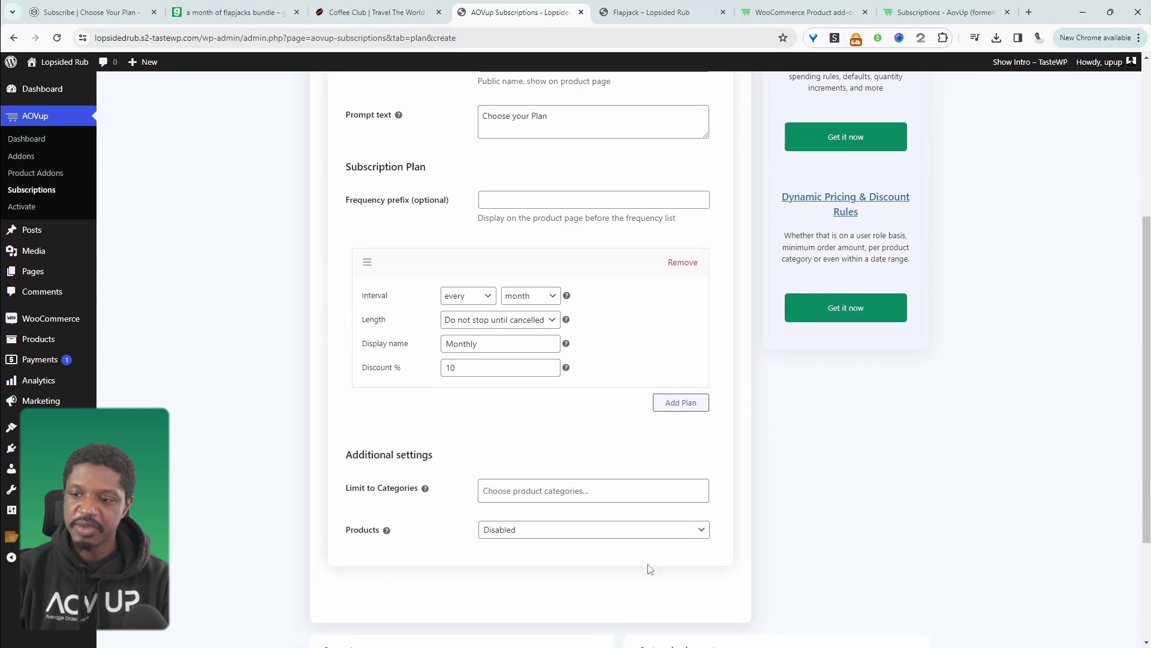
left_click(540, 492)
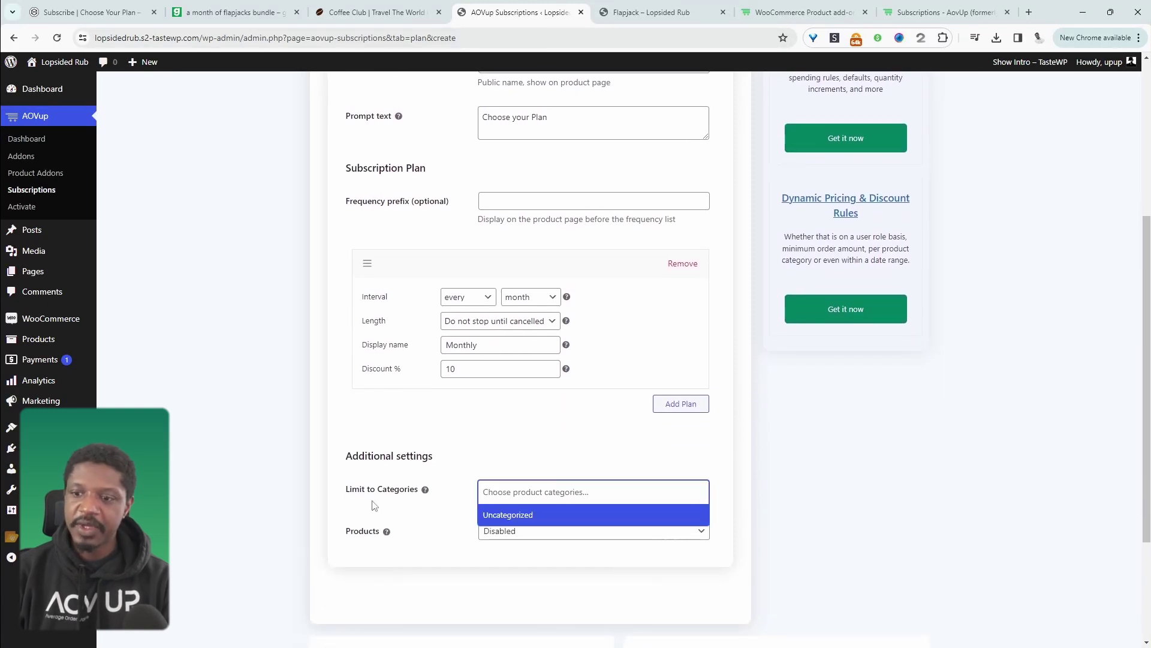
left_click(515, 516)
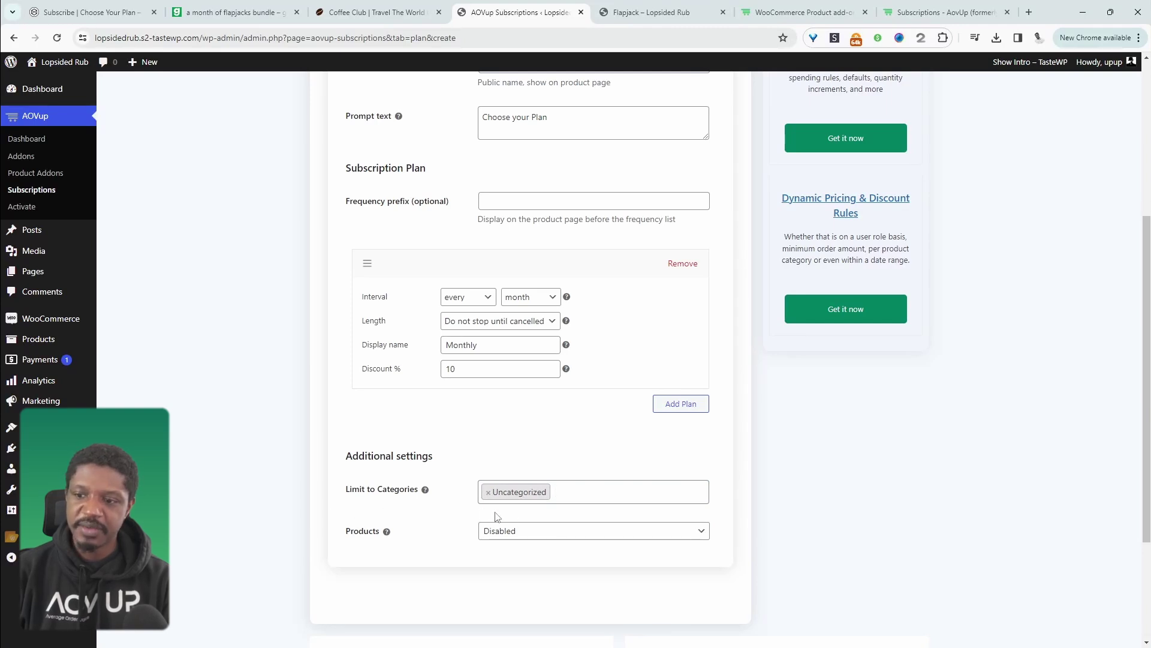
scroll(905, 99, "up", 5)
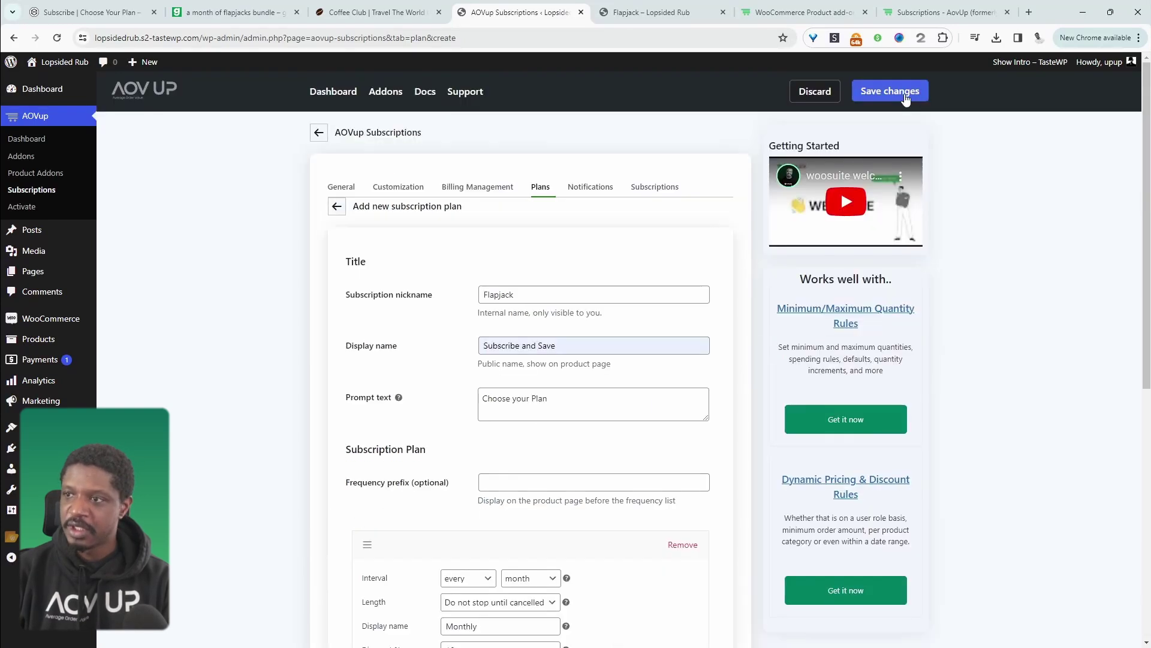
left_click(890, 91)
- Reload the Flapjack store page and choose the monthly subscription purchase option to preview it
key("ctrl+Tab")
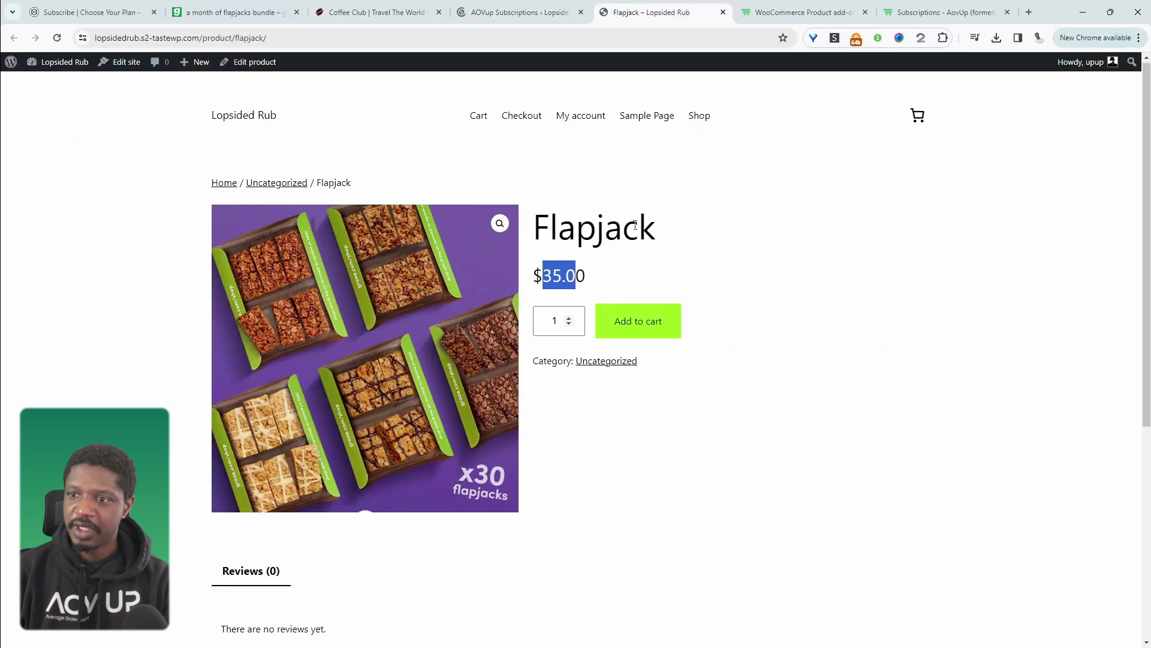
key("F5")
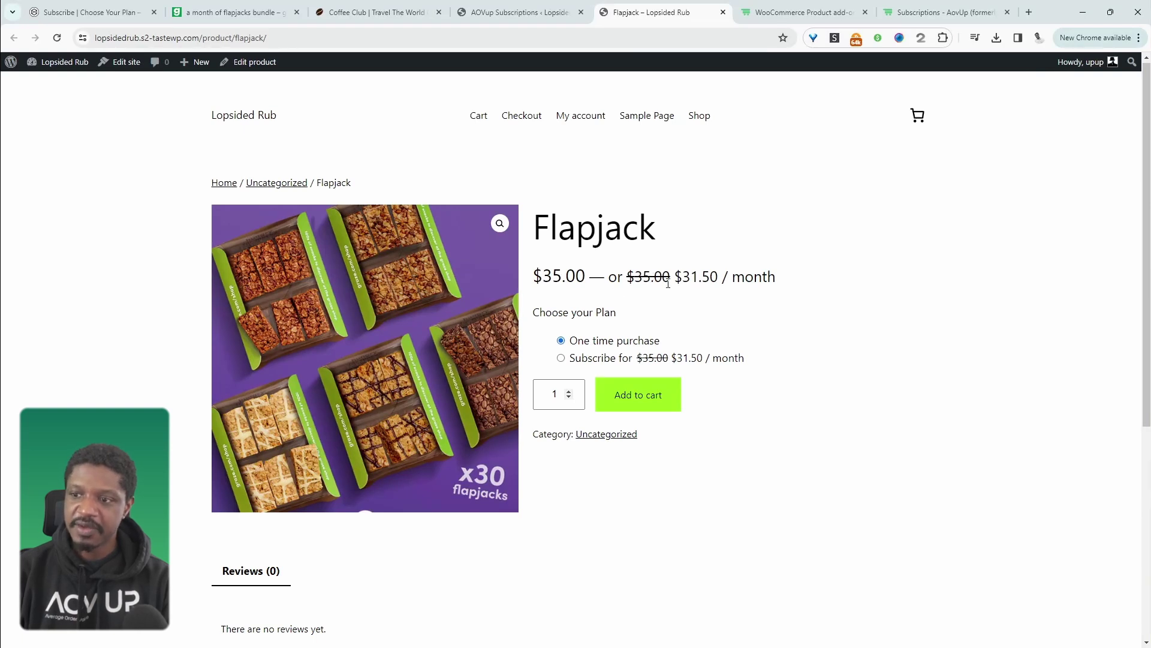
left_click(584, 359)
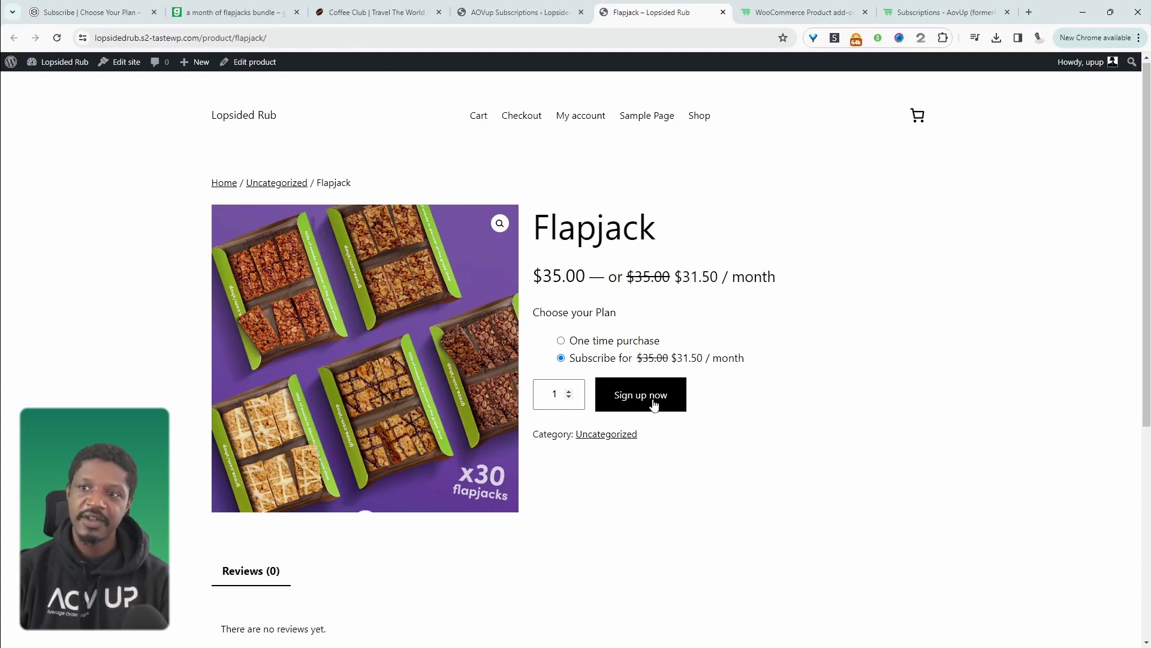
- Review the coffee club's coffee type and grind options, and start a new WooCommerce product named Coffee in a separate tab
left_click(375, 12)
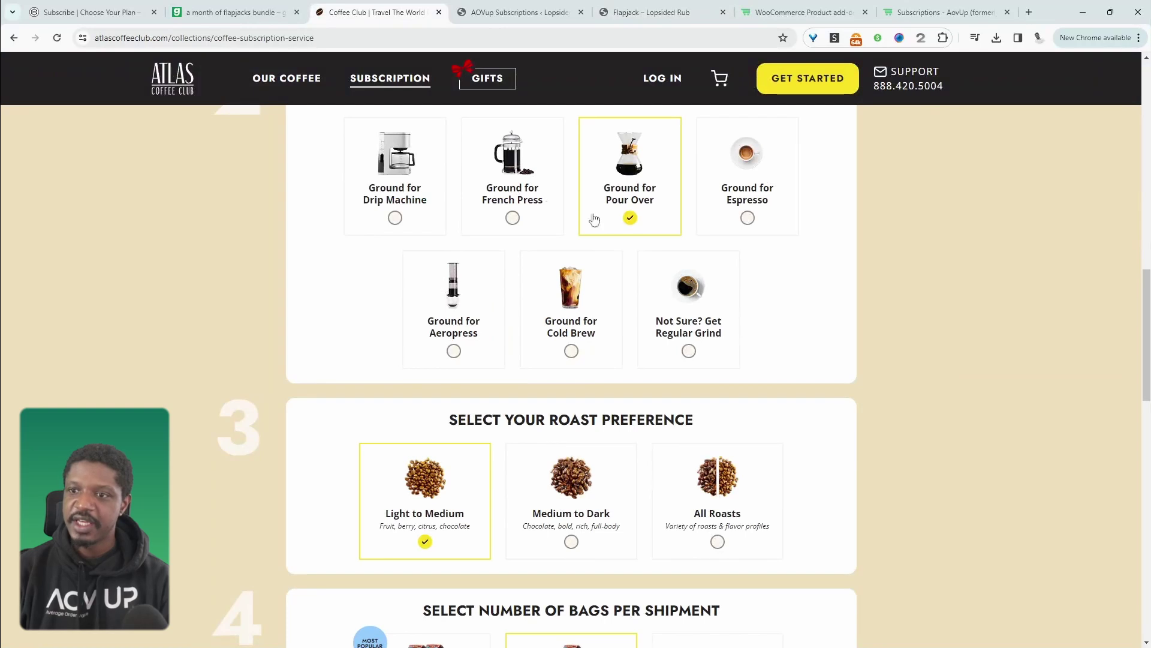
scroll(513, 287, "up", 5)
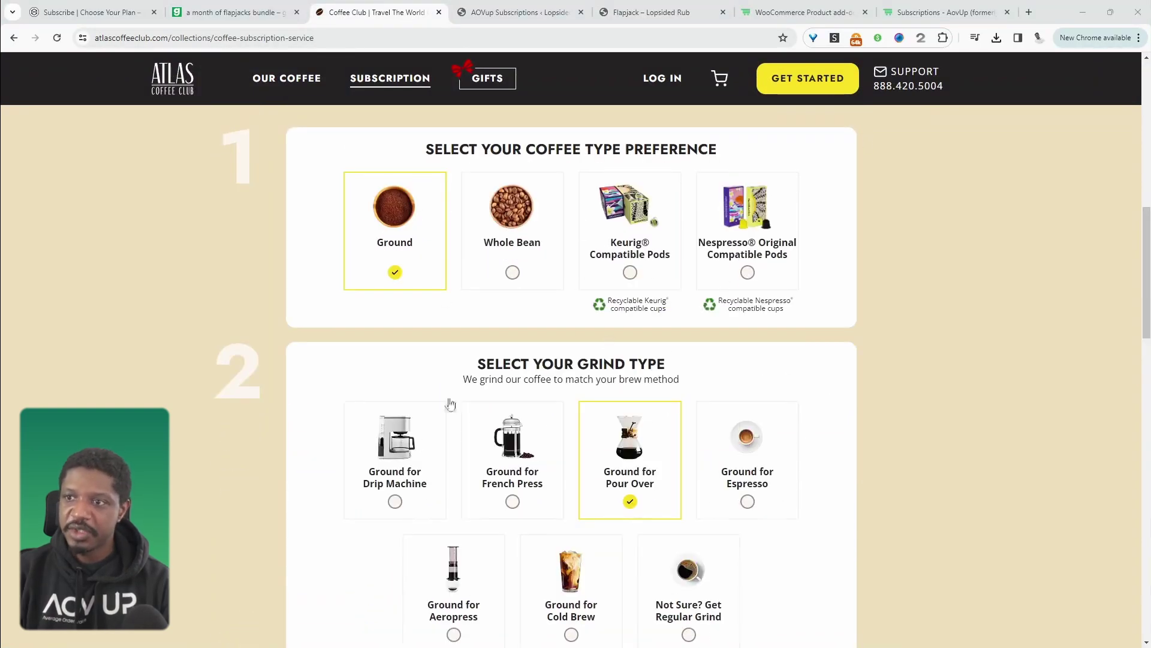
left_click(515, 13)
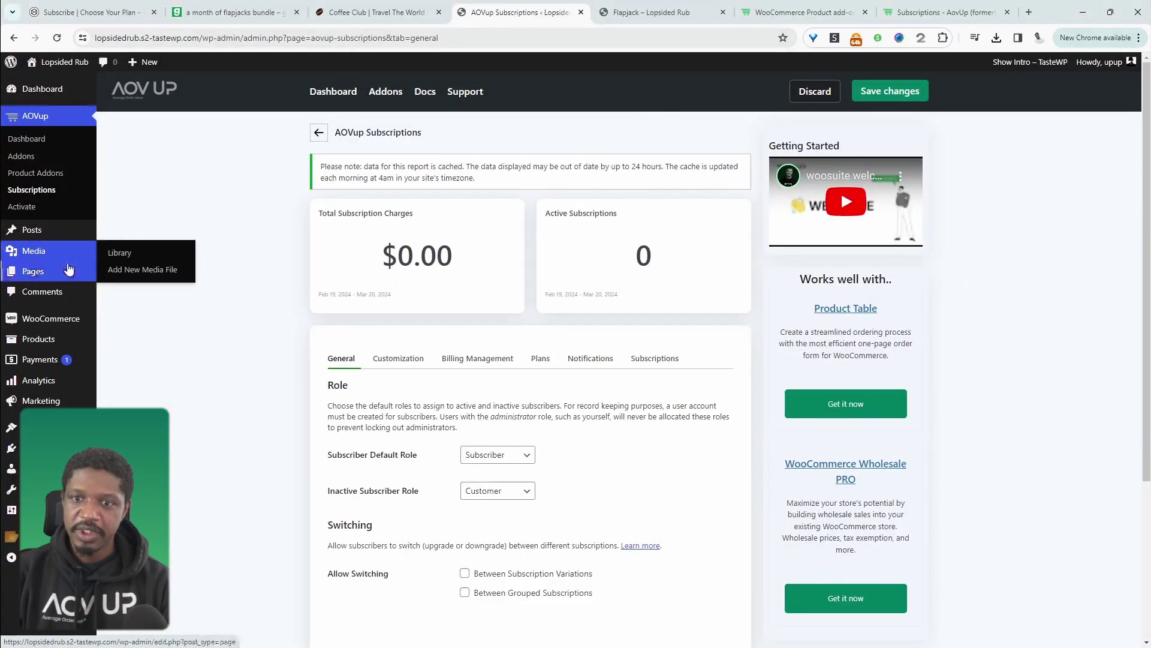
mouse_move(58, 343)
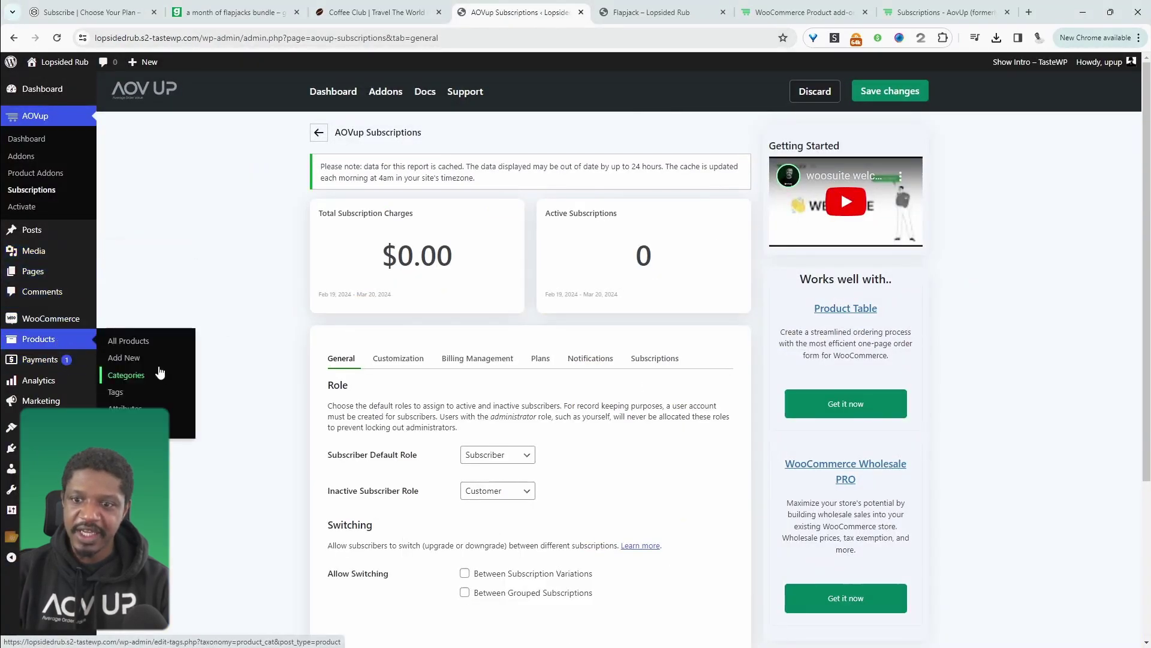
left_click(124, 357, "ctrl+shift")
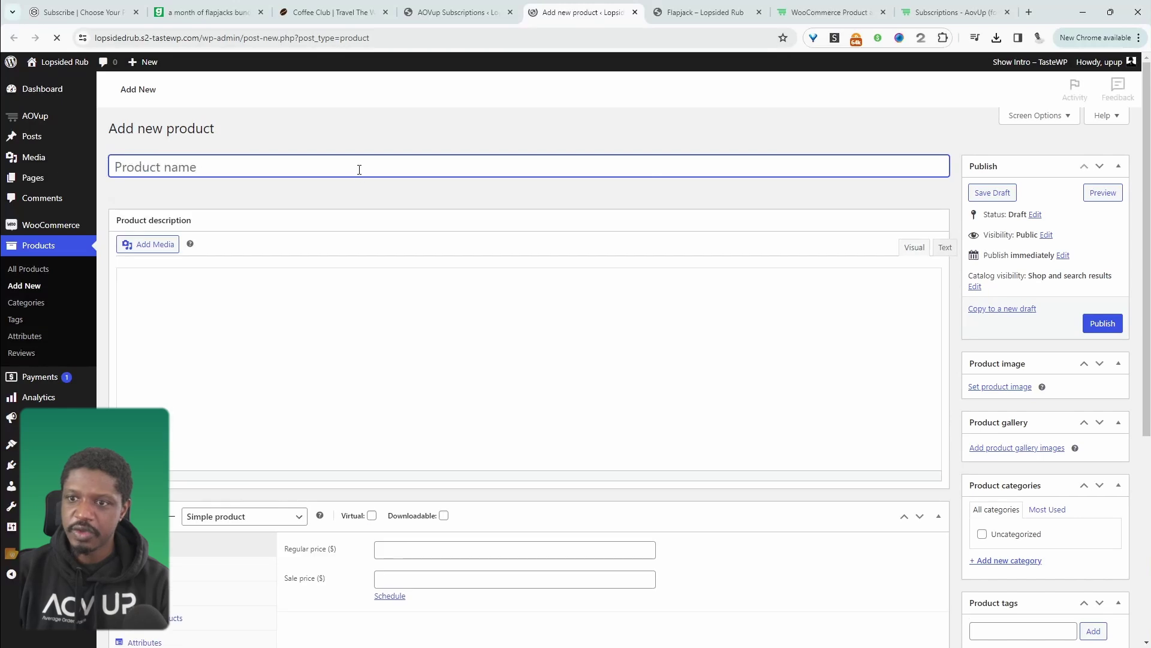
type("Coffee")
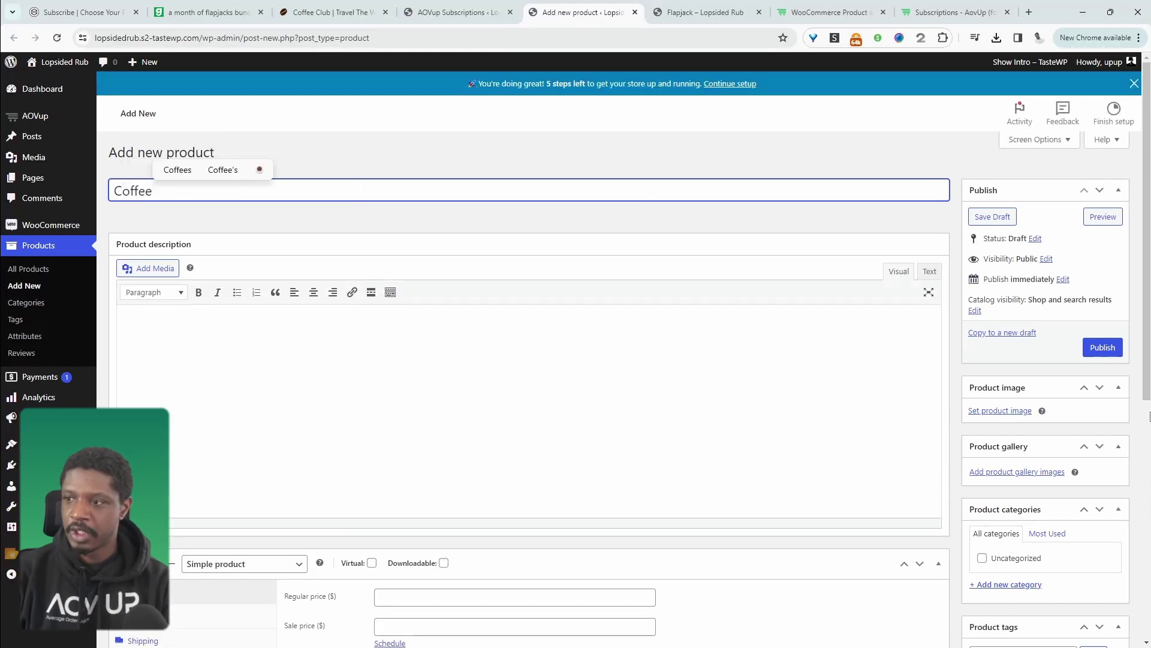
- Upload free-coffee-bag-packaging-mockup-1.jpg and set it as the Coffee product's image
scroll(1005, 337, "down", 2)
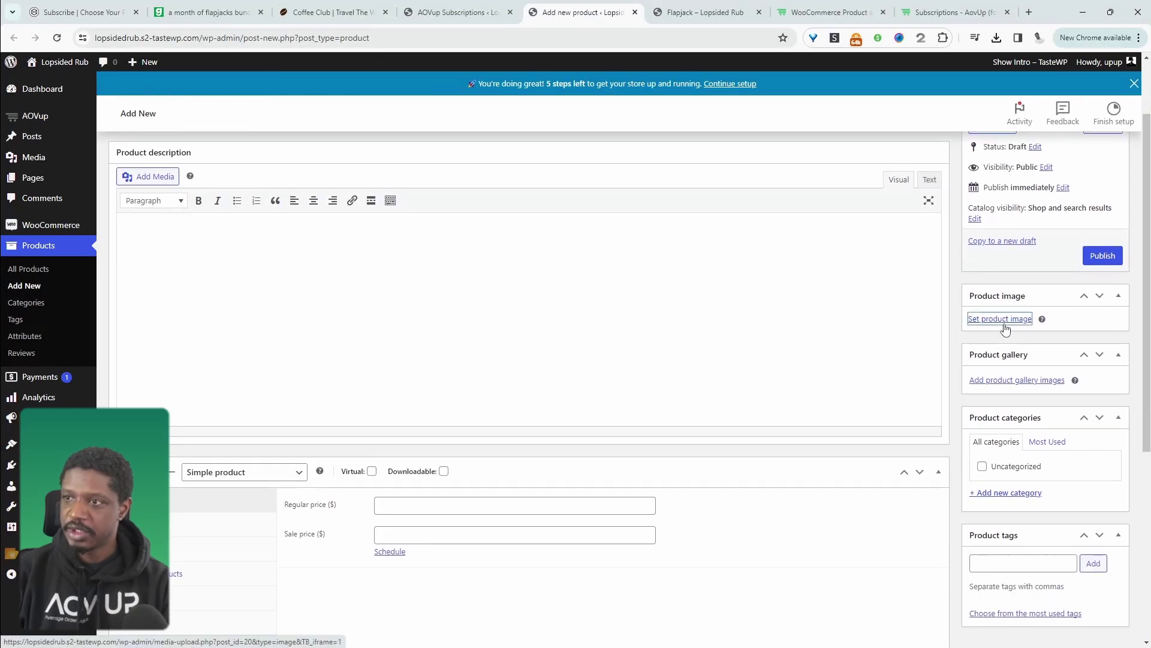
left_click(999, 319)
double_click(306, 136)
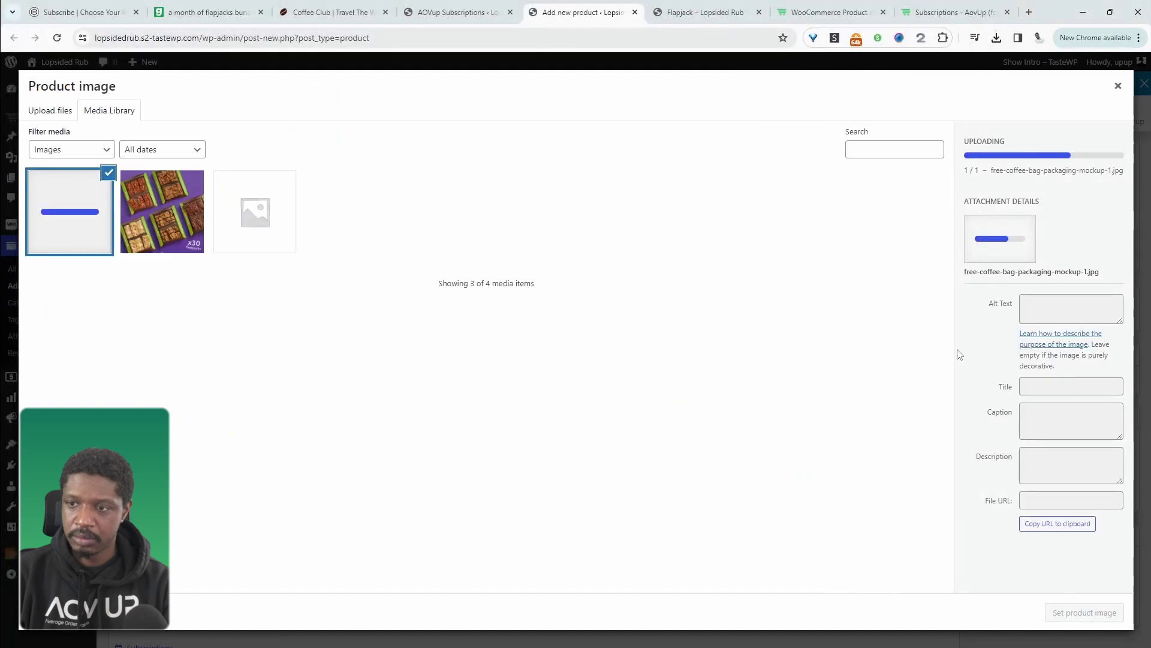
left_click(1084, 610)
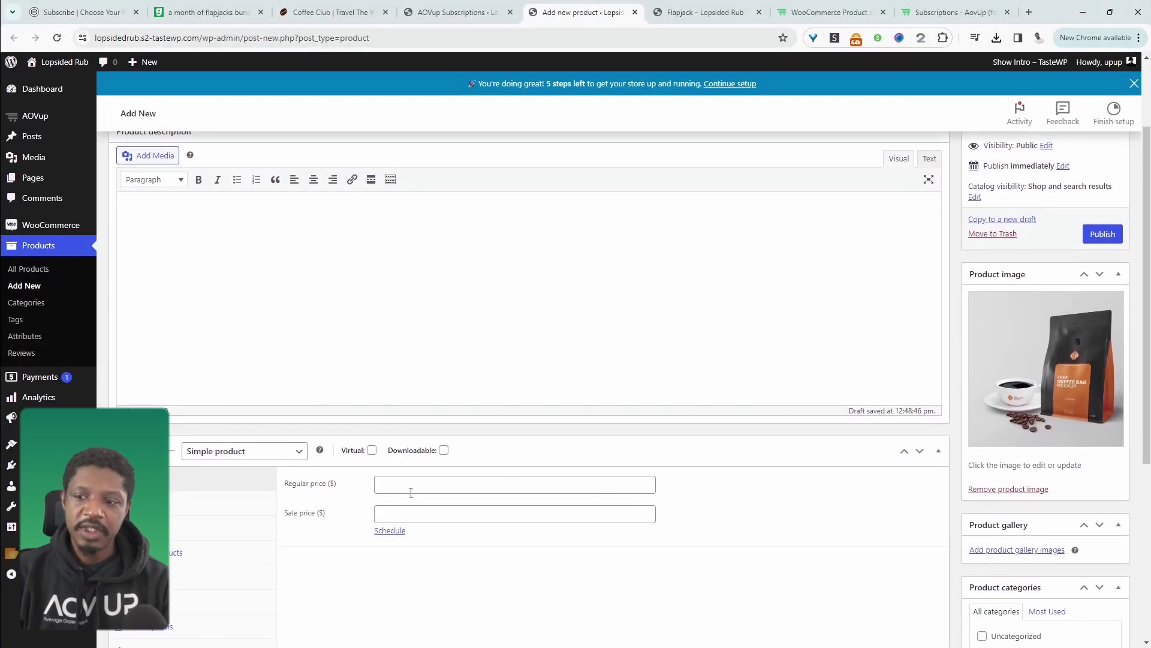
- Set the Coffee product's regular price to 0 and publish the product
left_click(412, 487)
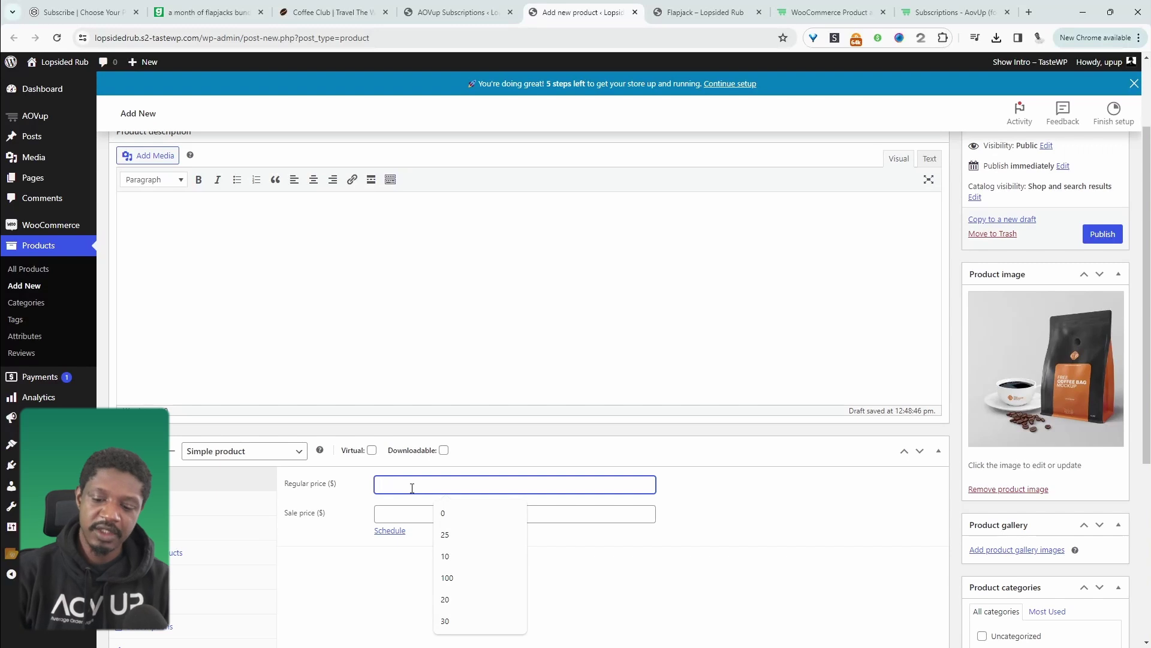
type("0")
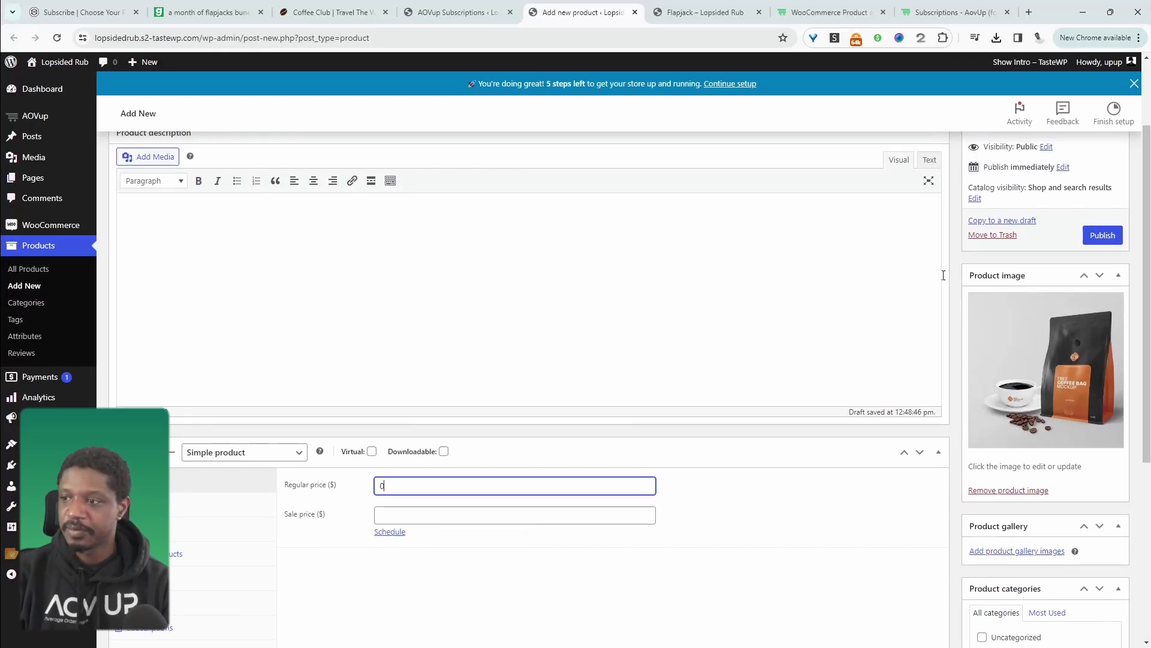
left_click(1103, 235)
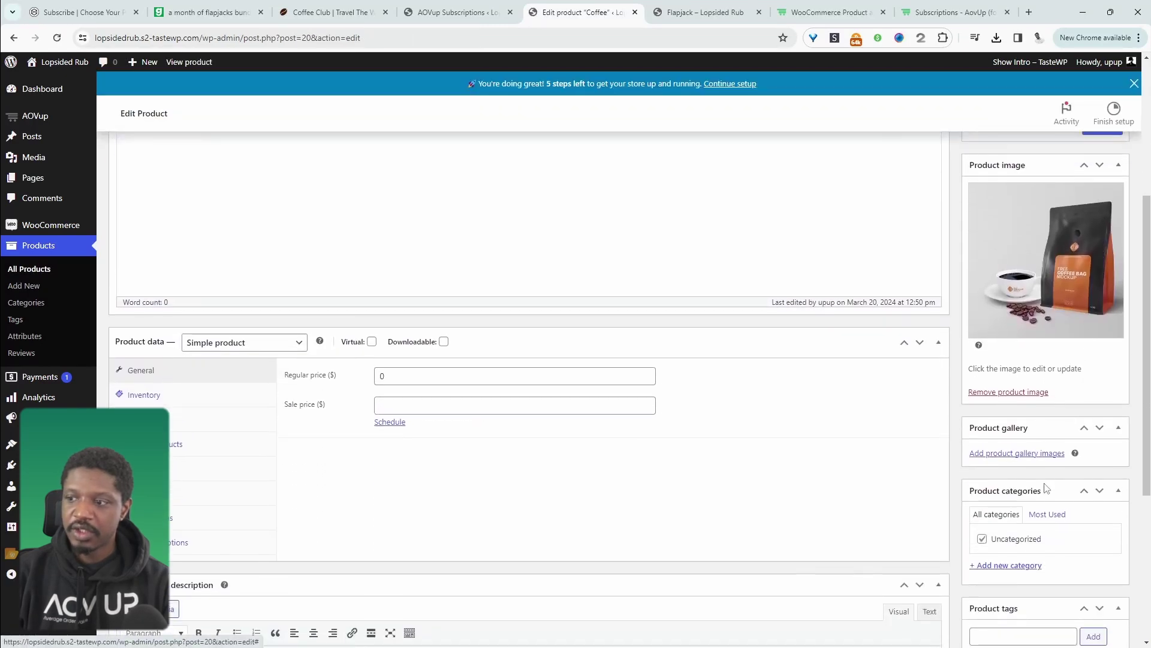
- Create a new product category named coffee for the Coffee product and update the product
scroll(1044, 487, "down", 3)
left_click(1009, 423)
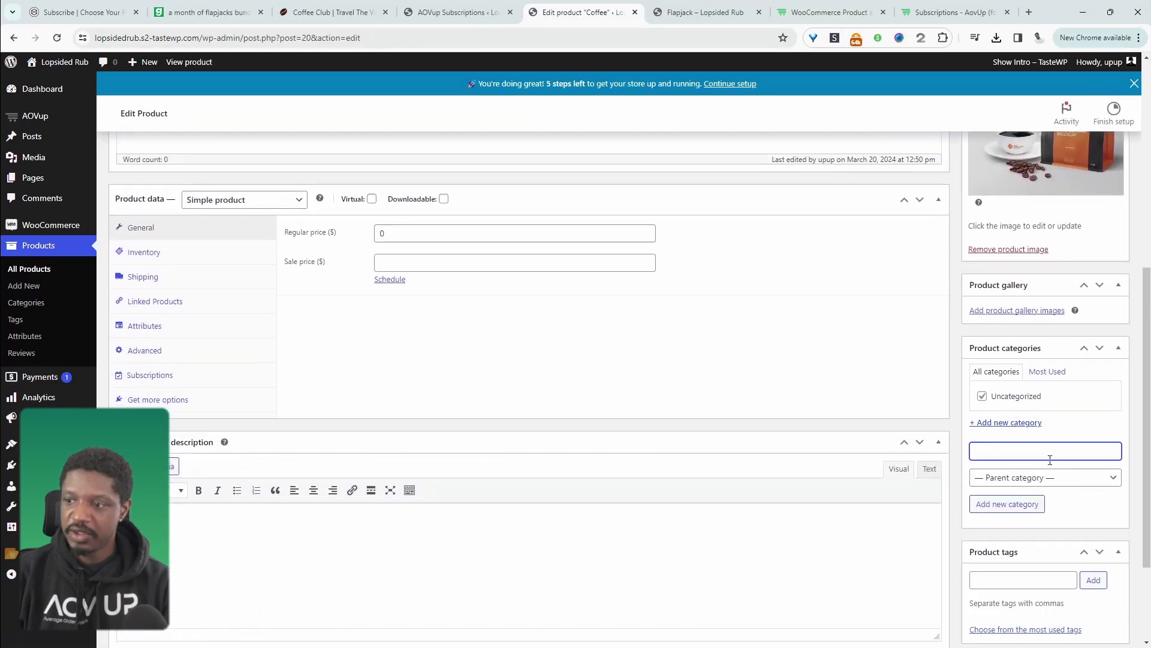
type("coffer")
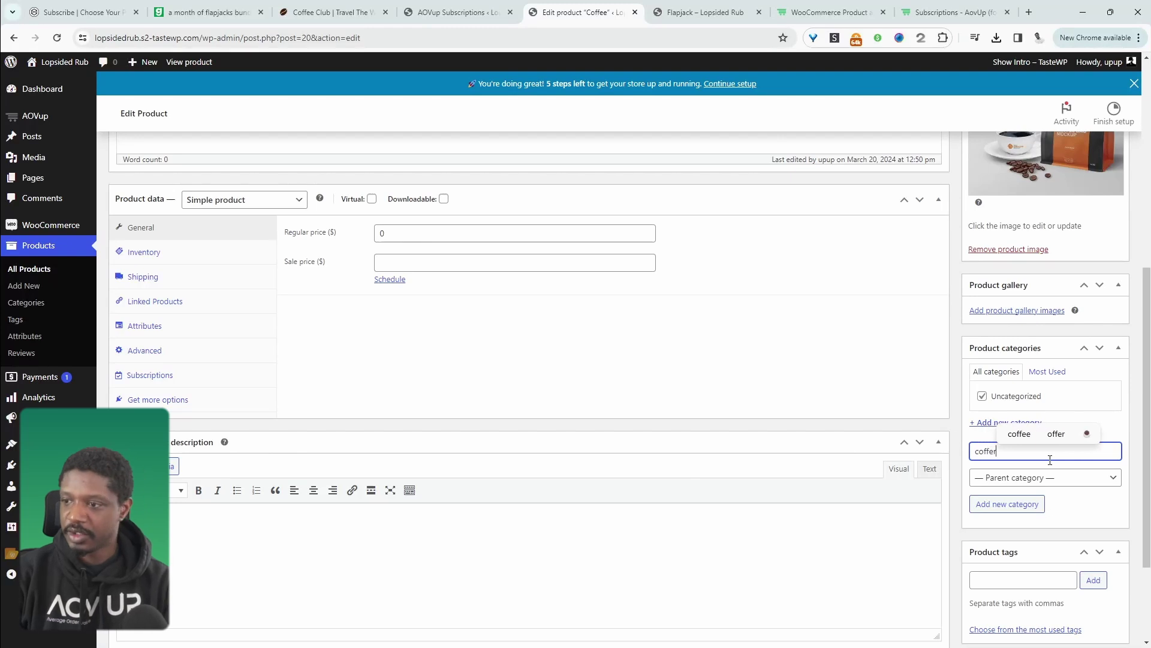
key("BackSpace")
type("e")
scroll(1073, 300, "up", 5)
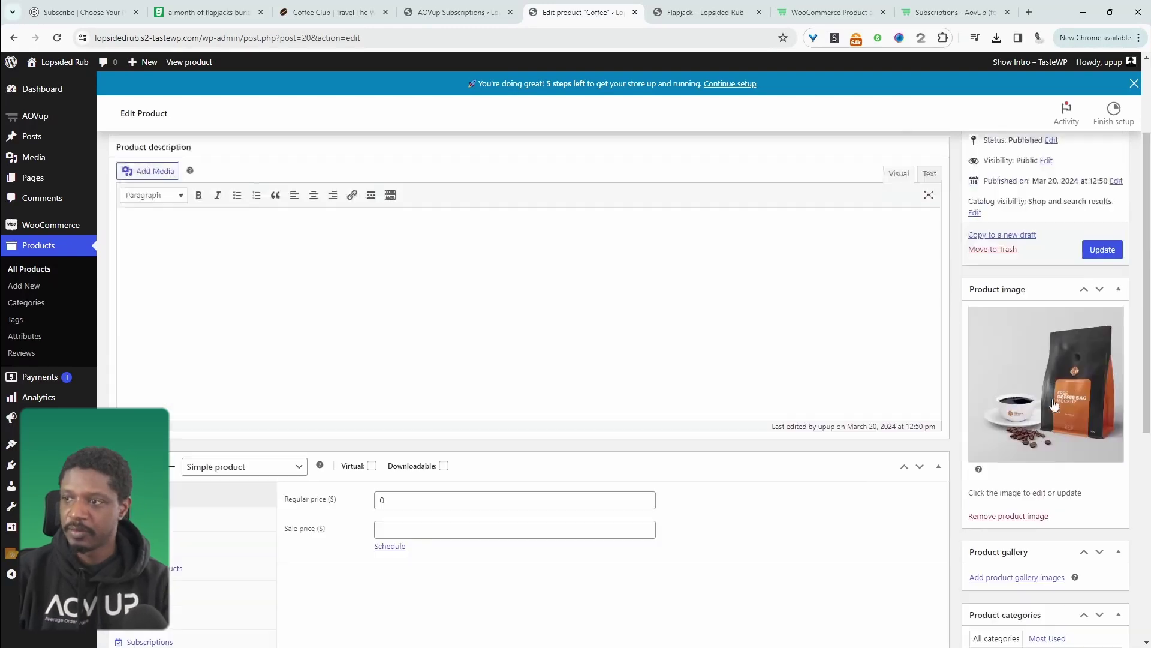
left_click(1090, 300)
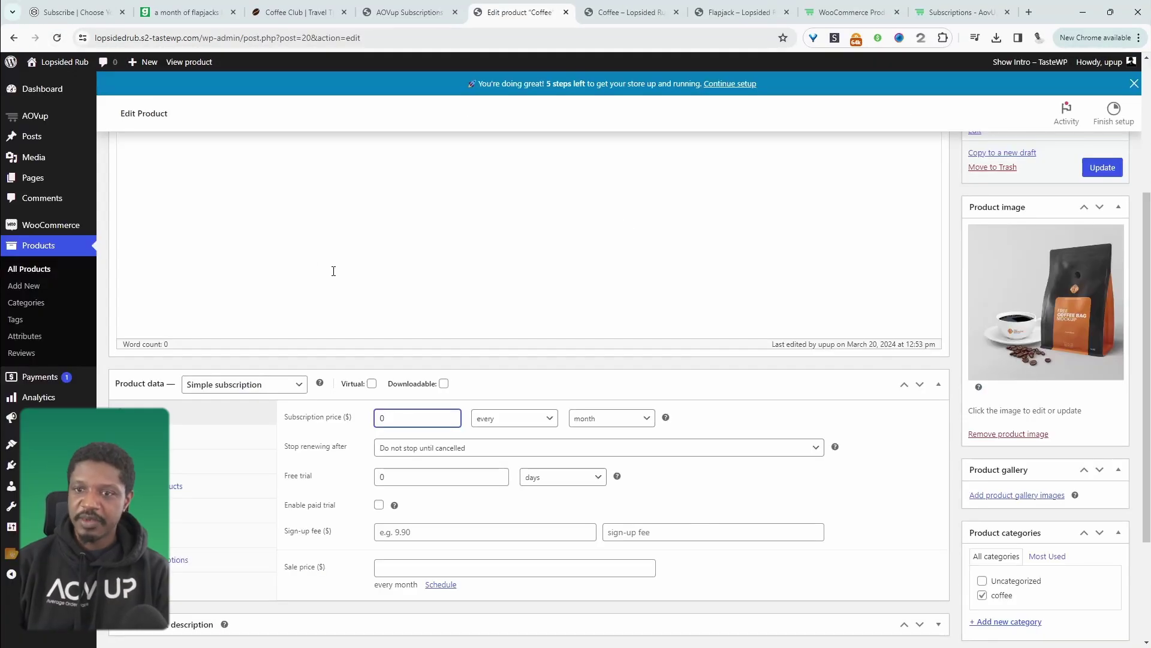
key("alt+Tab")
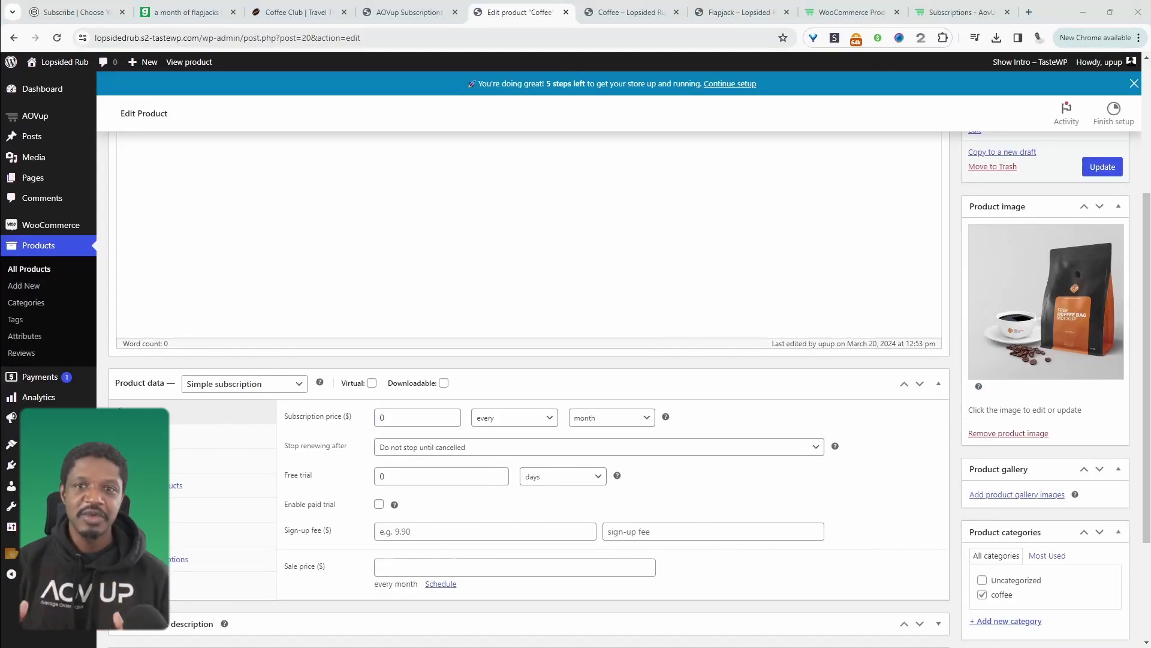
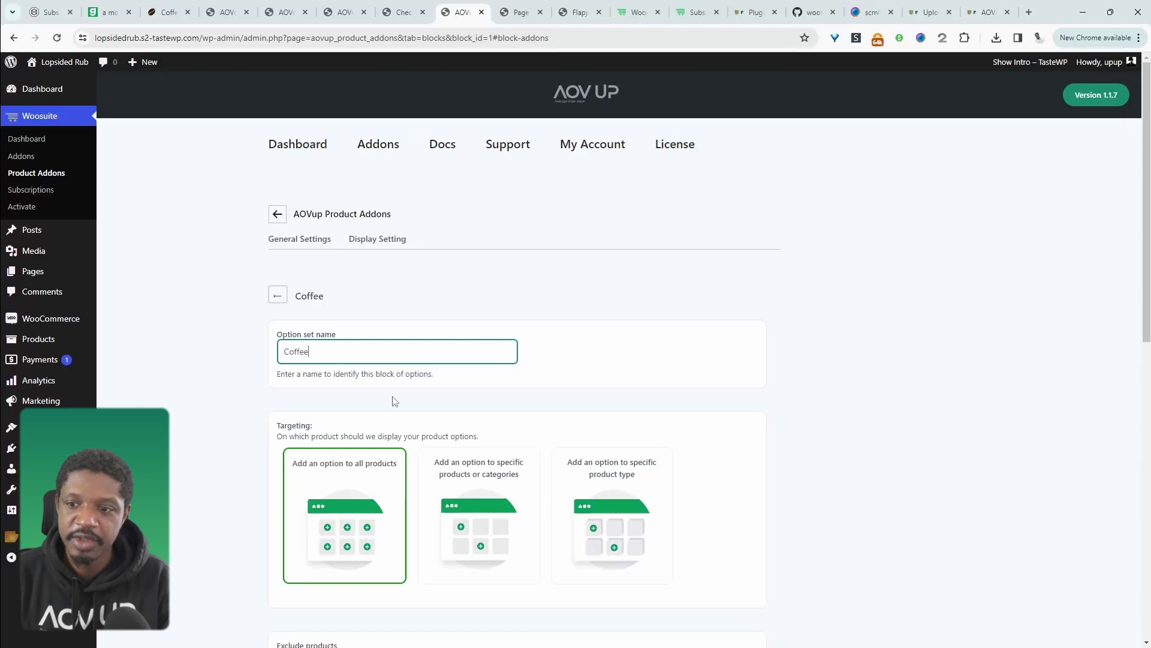
- Target the Coffee option set to specific products or categories and choose the Coffee product as where it shows
scroll(384, 405, "down", 2)
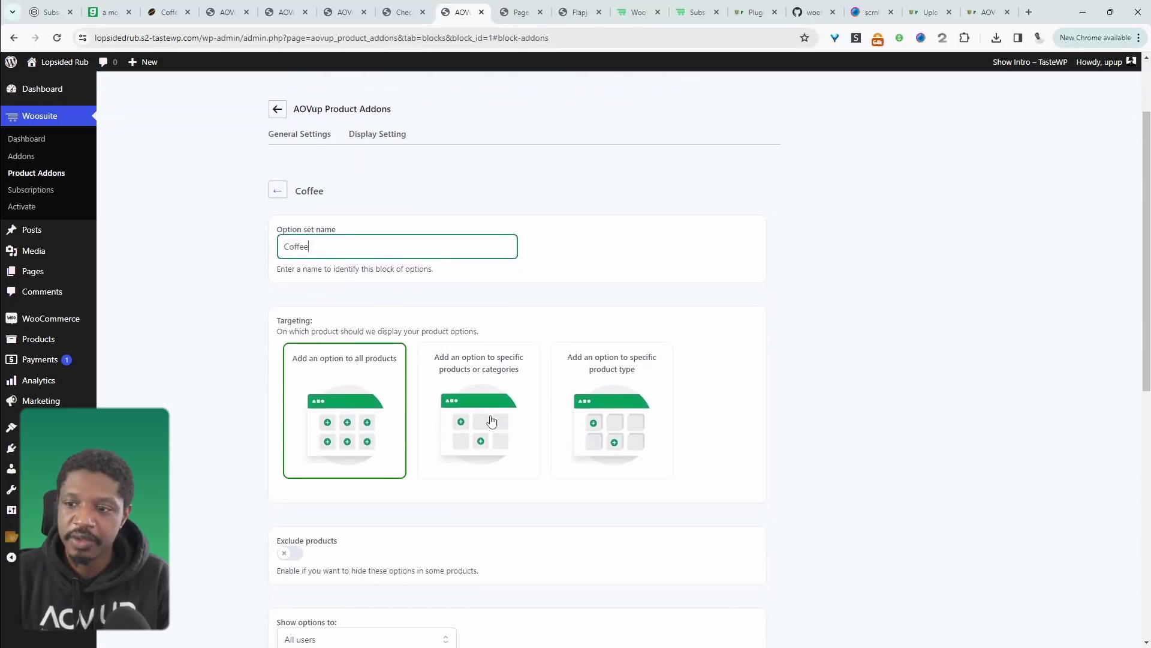
left_click(480, 442)
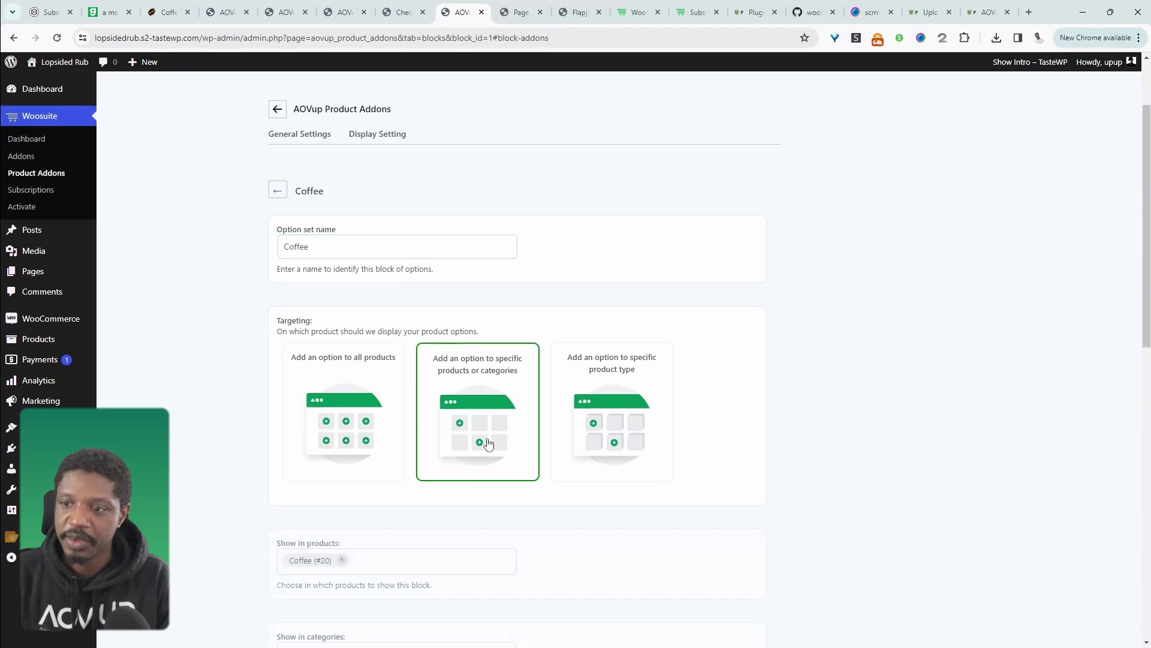
left_click(342, 560)
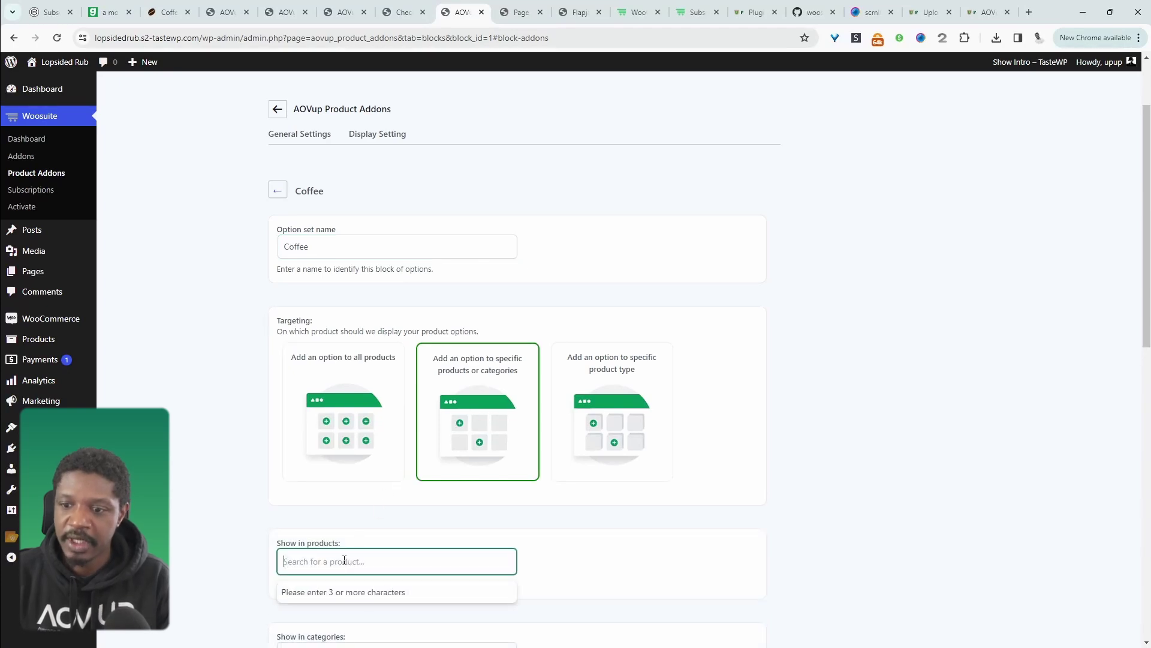
type("co")
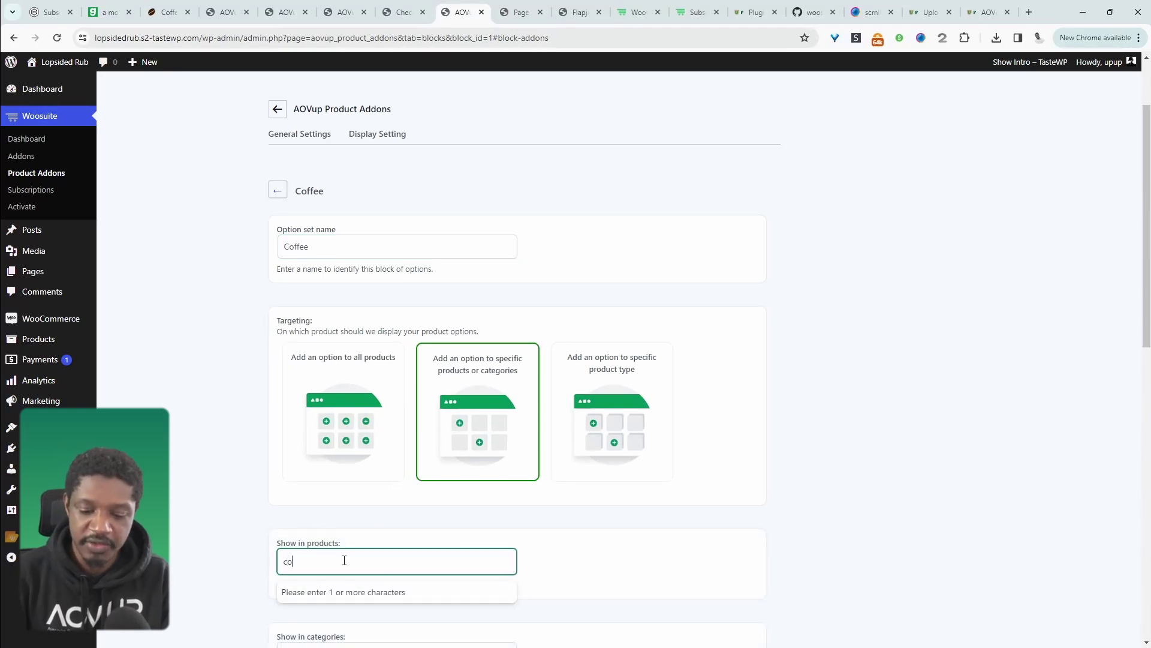
type("ffee")
key("Return")
- Add a new Label or image option to the set, titled SELECT YOUR COFFEE TYPE PREFERENCE
scroll(640, 566, "down", 9)
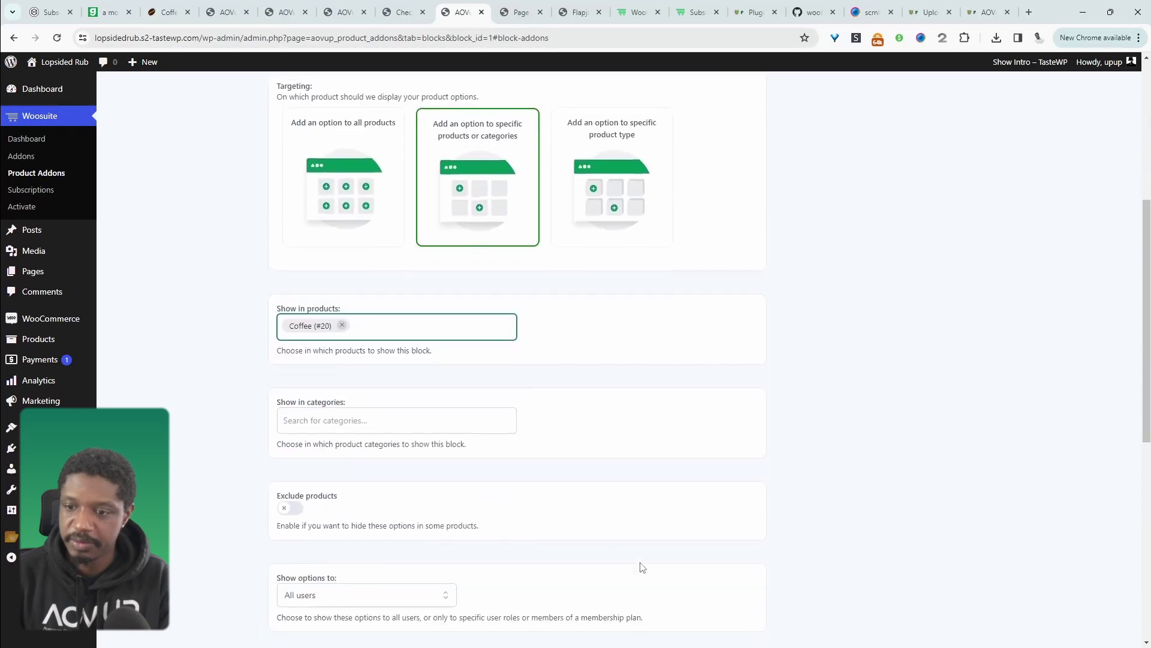
scroll(677, 510, "down", 1)
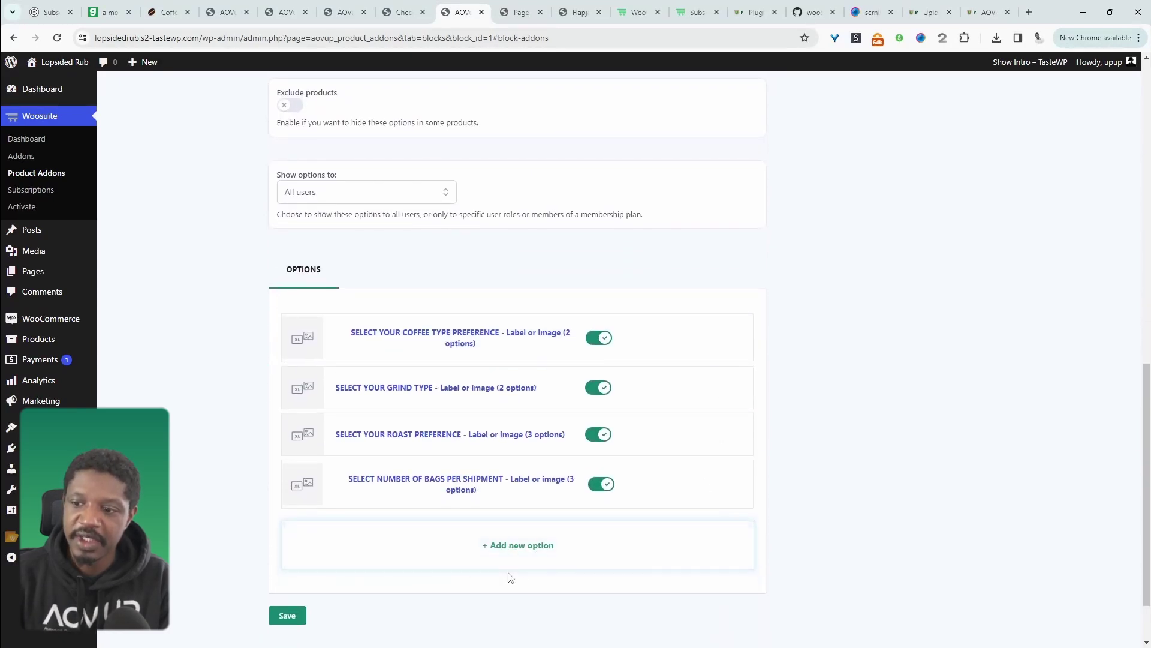
left_click(500, 556)
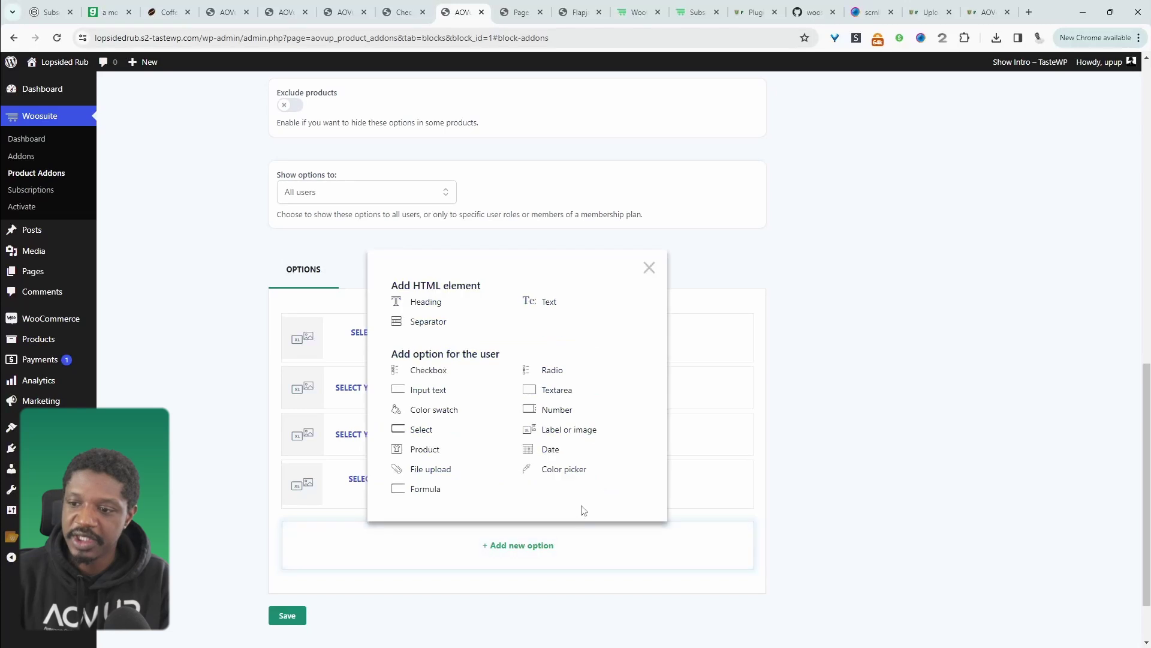
left_click(563, 431)
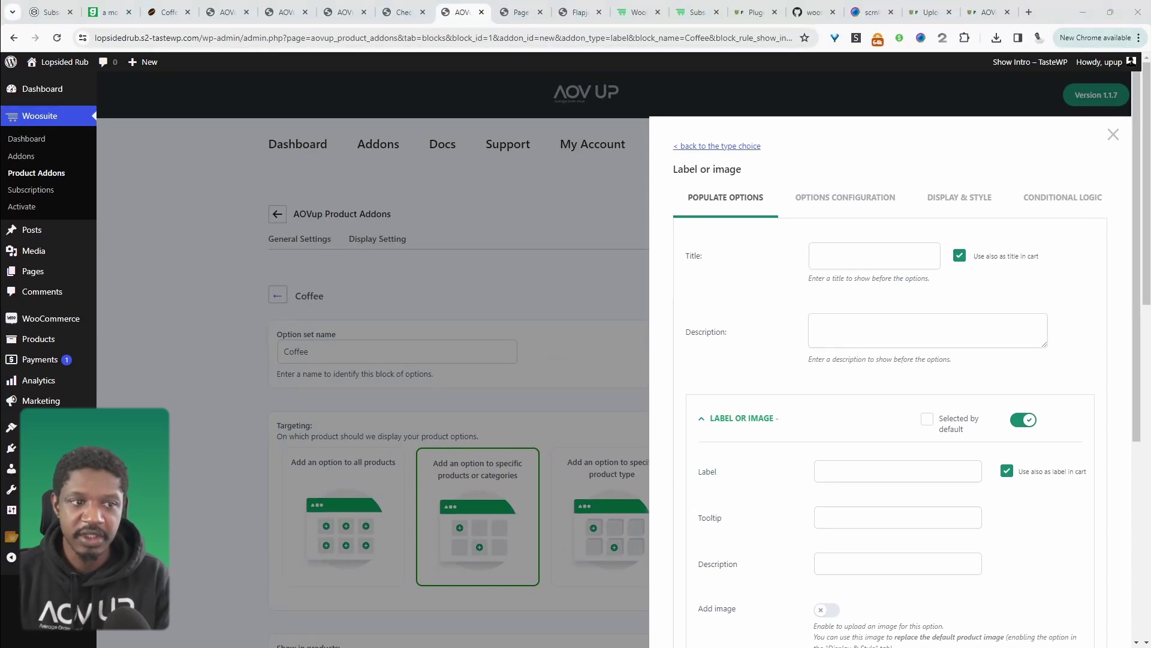
left_click(874, 256)
type("YOUR COFFEE TYPE PREFERENCE")
left_click_drag(828, 259, 789, 263)
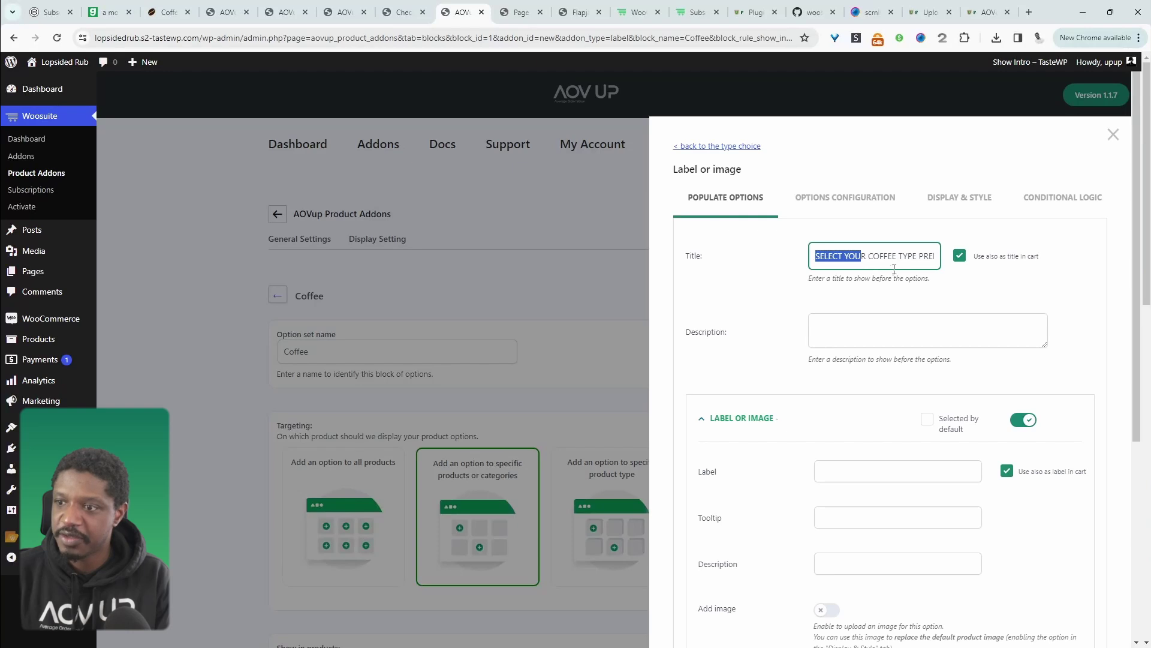
- Label the first choice Ground and give it the ground coffee bowl image from the media library
scroll(894, 269, "down", 2)
left_click(860, 352)
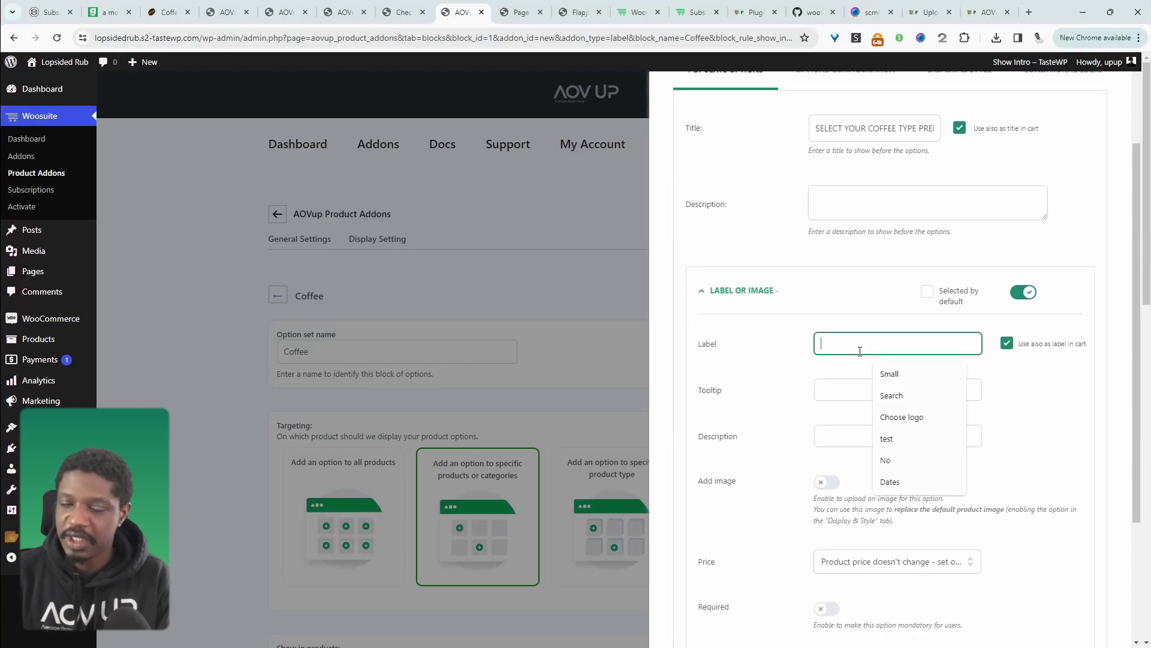
type("Ground")
scroll(825, 399, "down", 2)
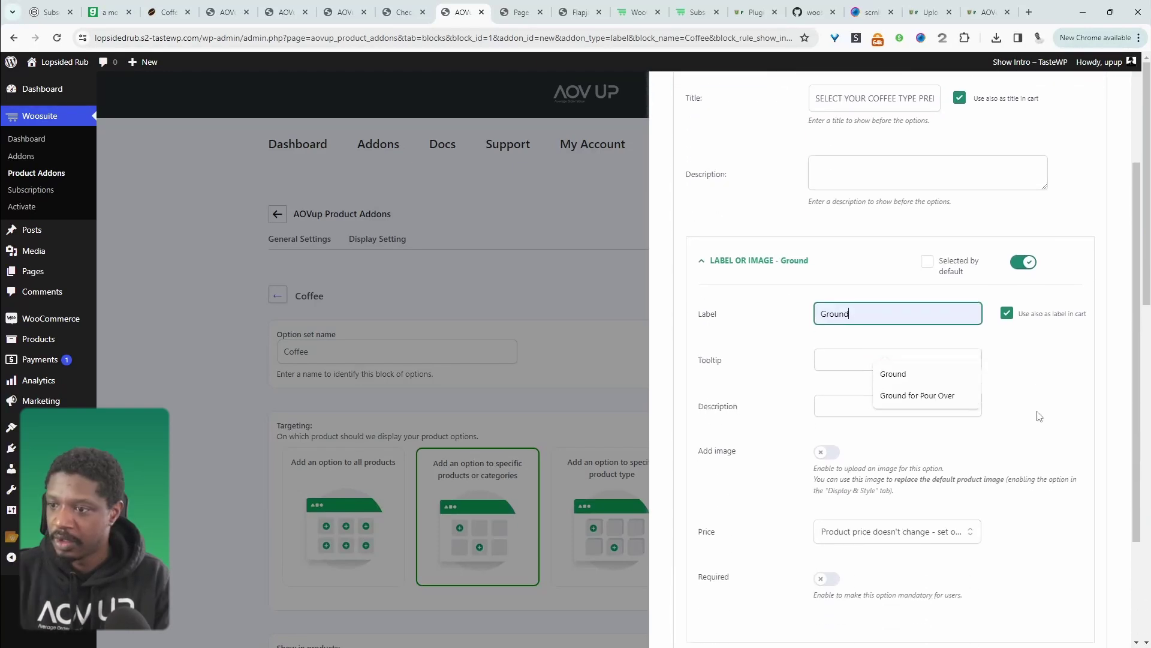
left_click(827, 386)
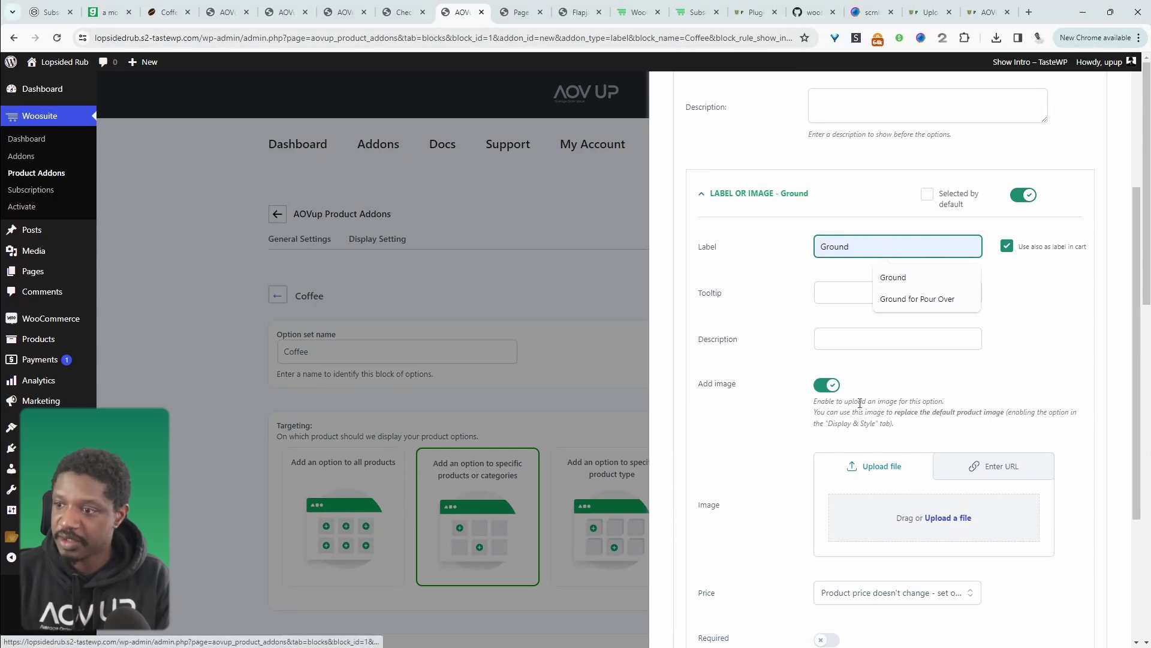
left_click(956, 521)
left_click(75, 222)
left_click(1105, 611)
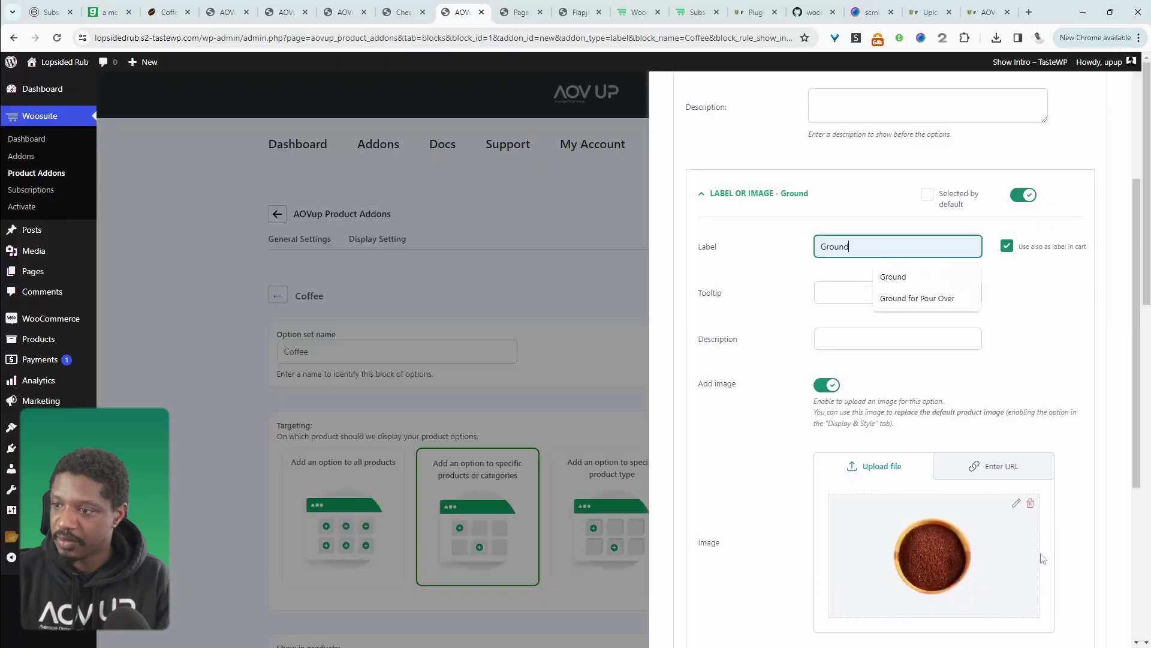
- Make the Ground choice increase the product price, with a regular option cost of 1
scroll(1041, 558, "down", 4)
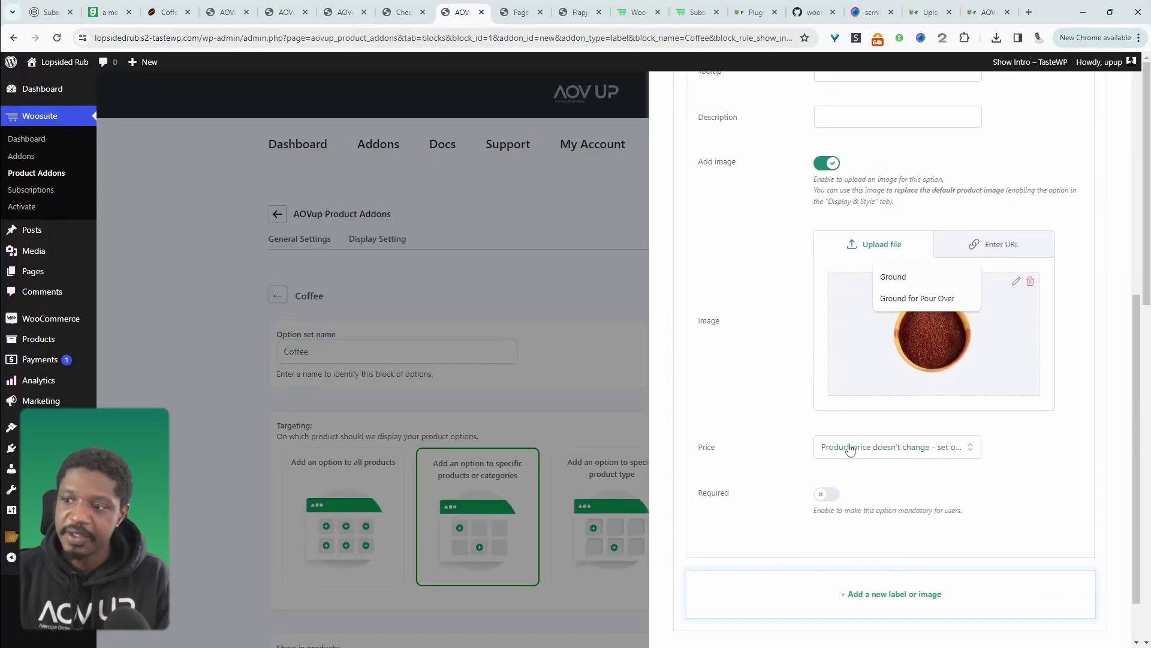
left_click(834, 447)
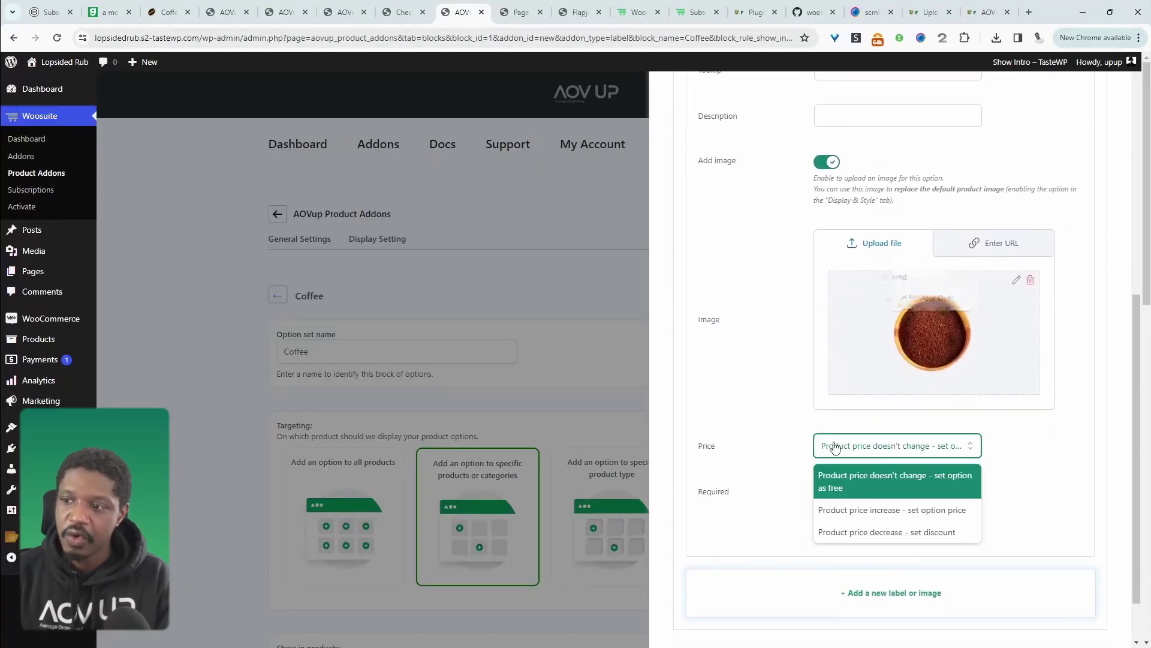
left_click(873, 509)
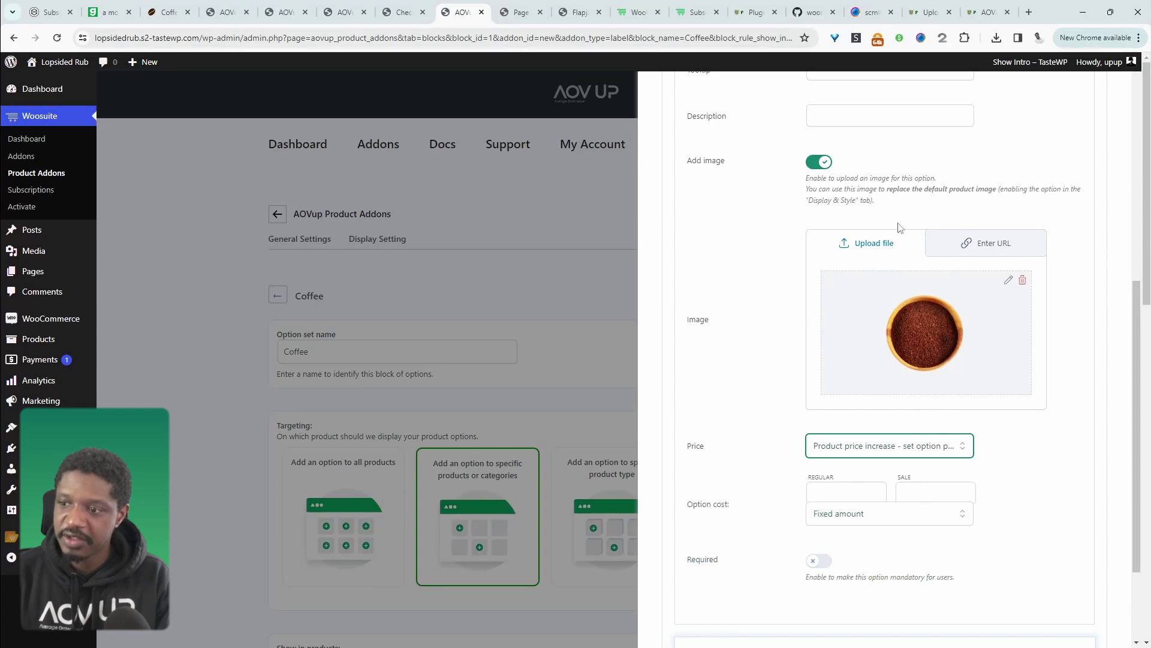
left_click(849, 493)
type("1")
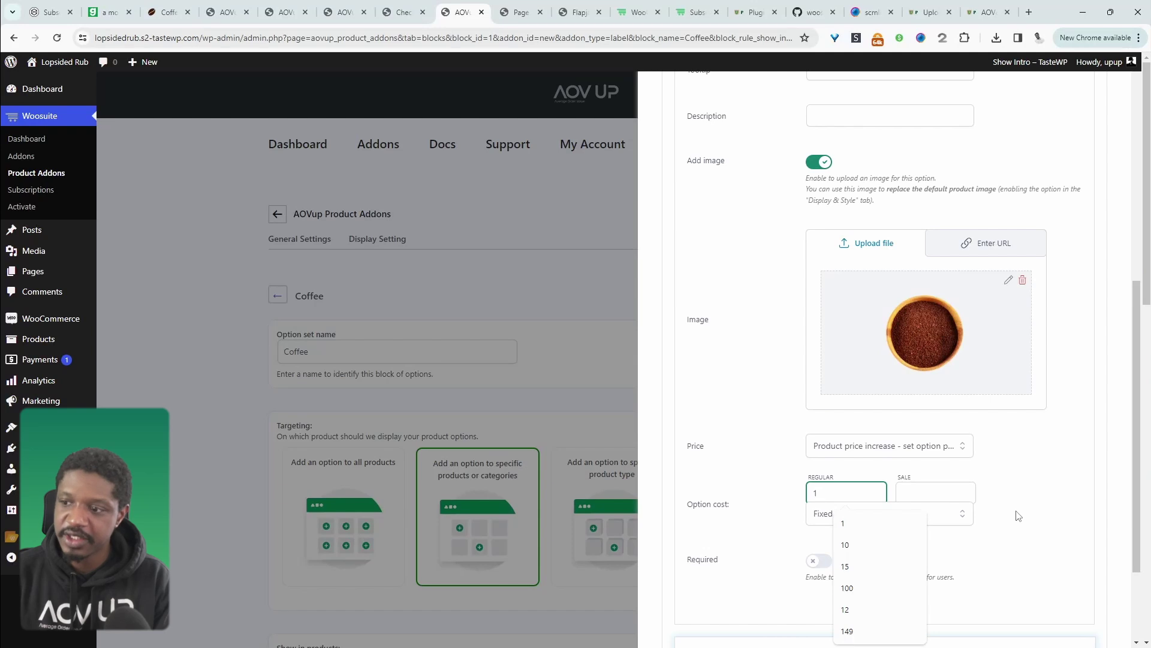
- Add a second choice to the coffee type option and label it Whole Bean
scroll(1017, 516, "down", 2)
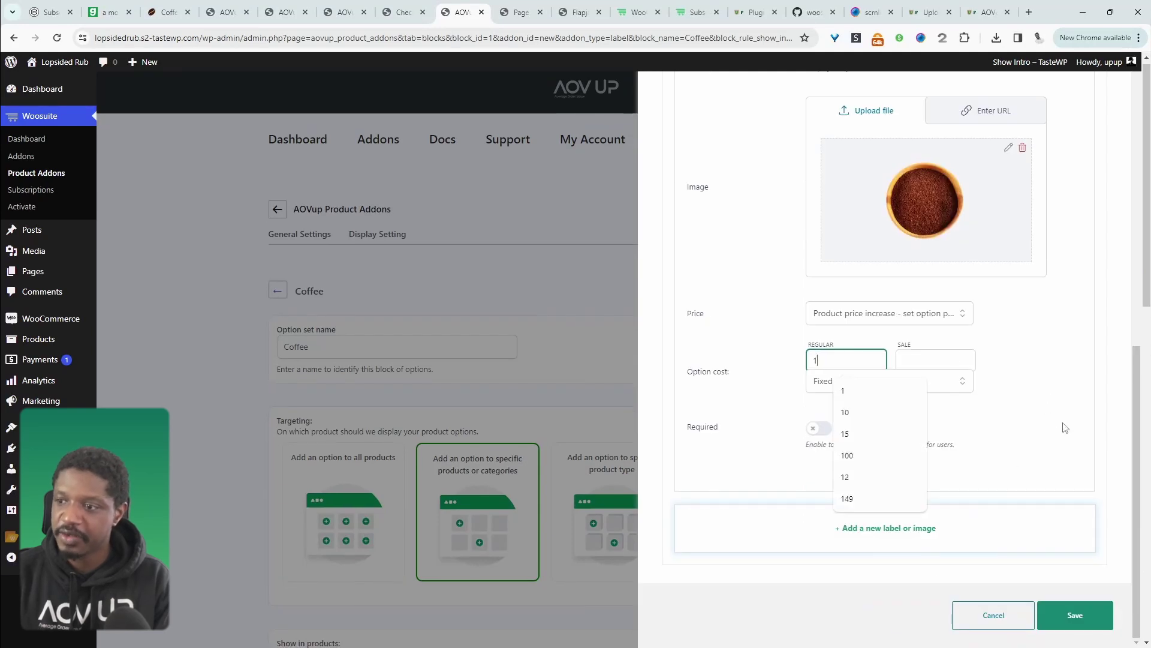
left_click(804, 535)
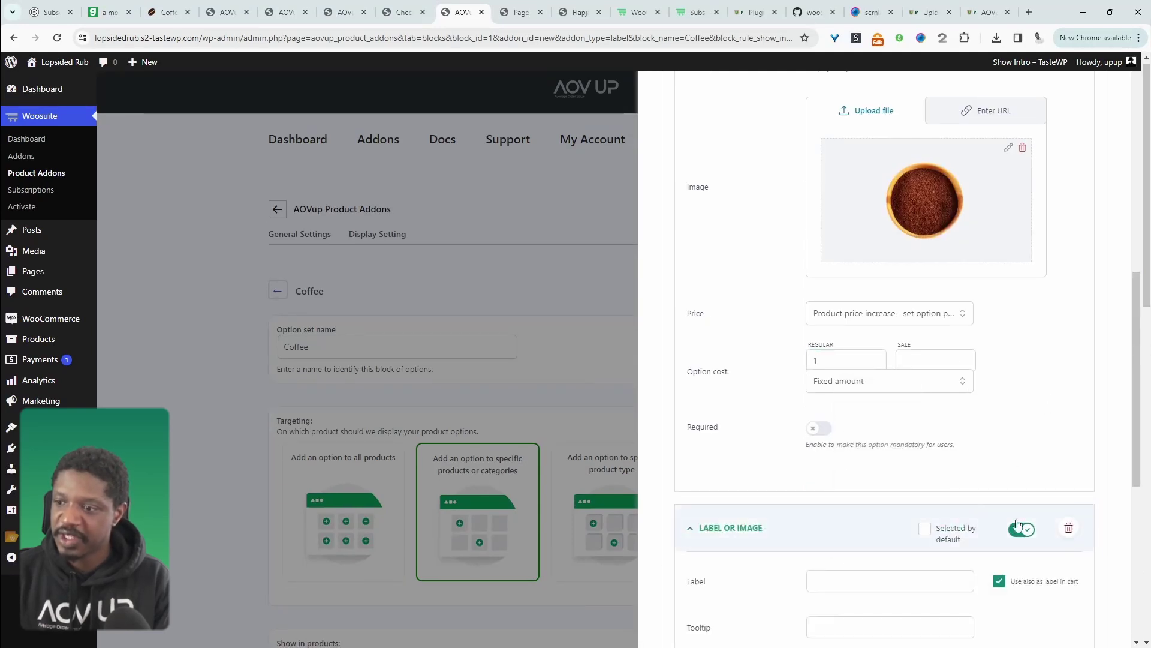
scroll(817, 532, "down", 1)
left_click(851, 515)
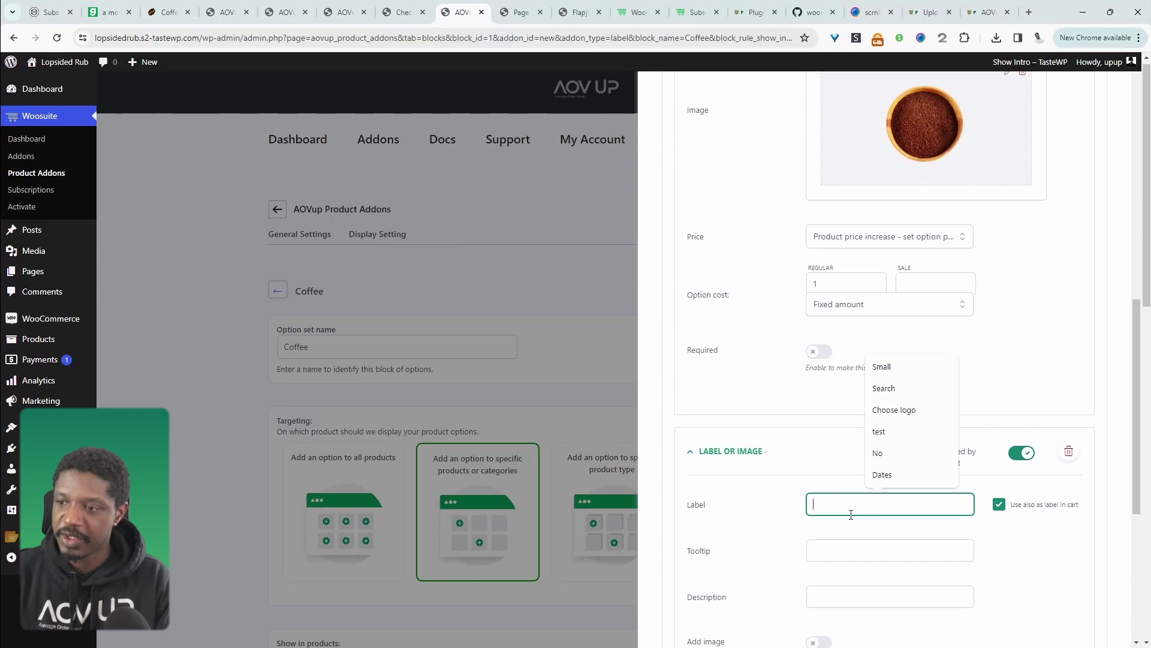
type("Whole Bean")
- Enable an image for the Whole Bean choice and assign the whole coffee beans bowl picture from the media library
scroll(1043, 380, "down", 3)
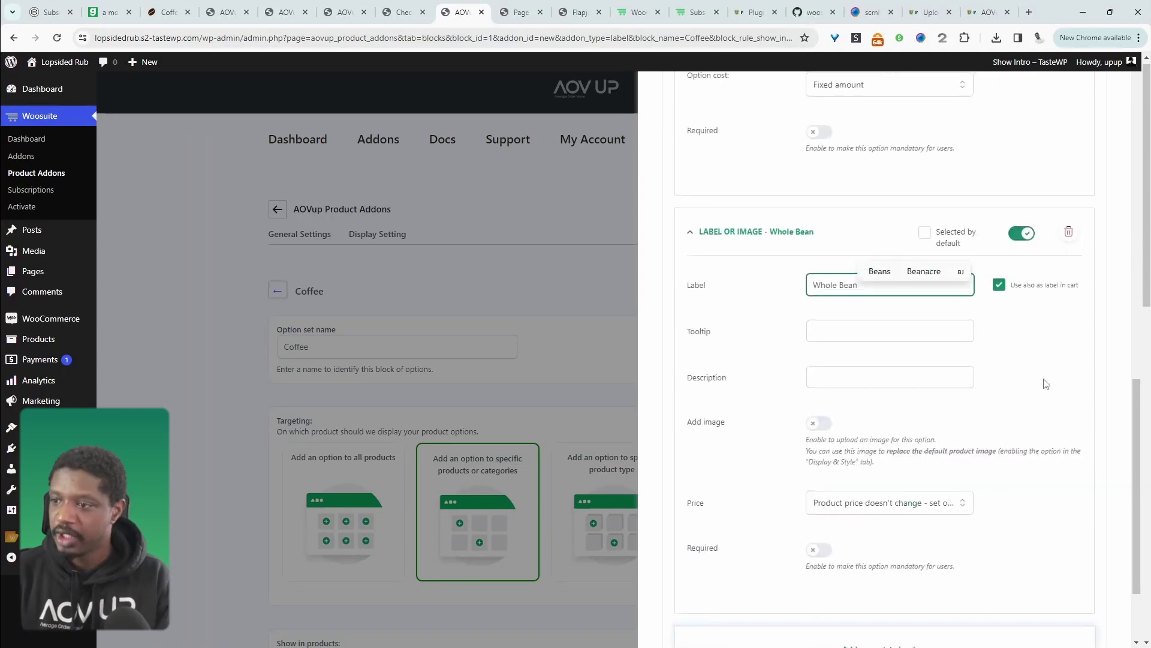
left_click(820, 420)
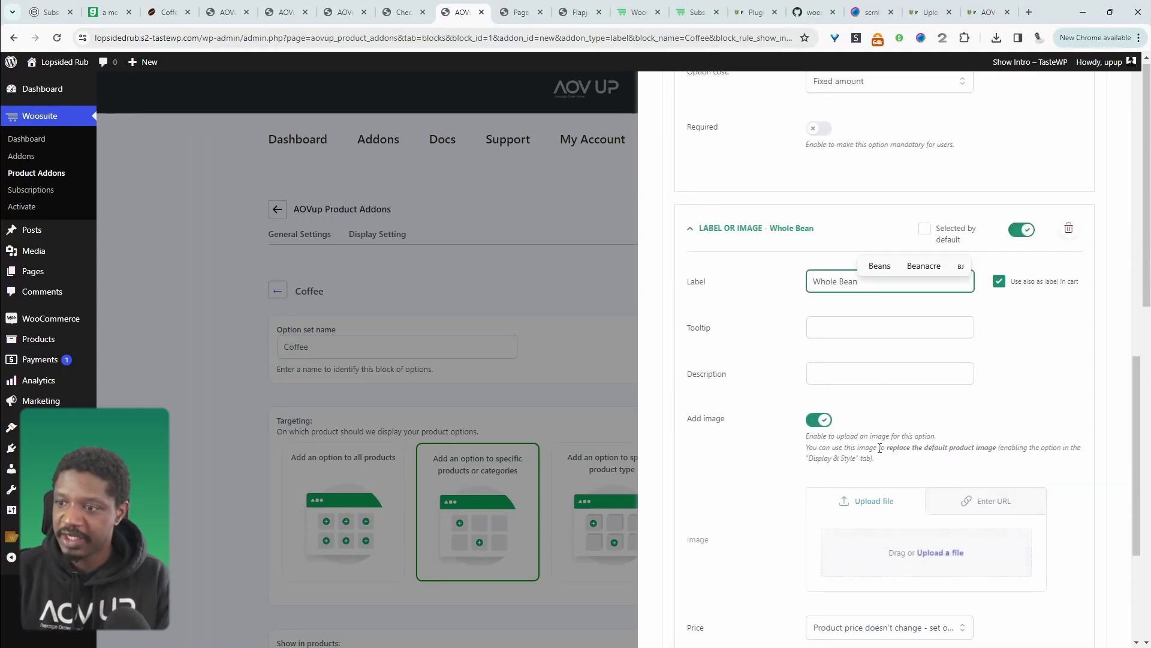
scroll(875, 457, "down", 1)
left_click(927, 527)
left_click(163, 211)
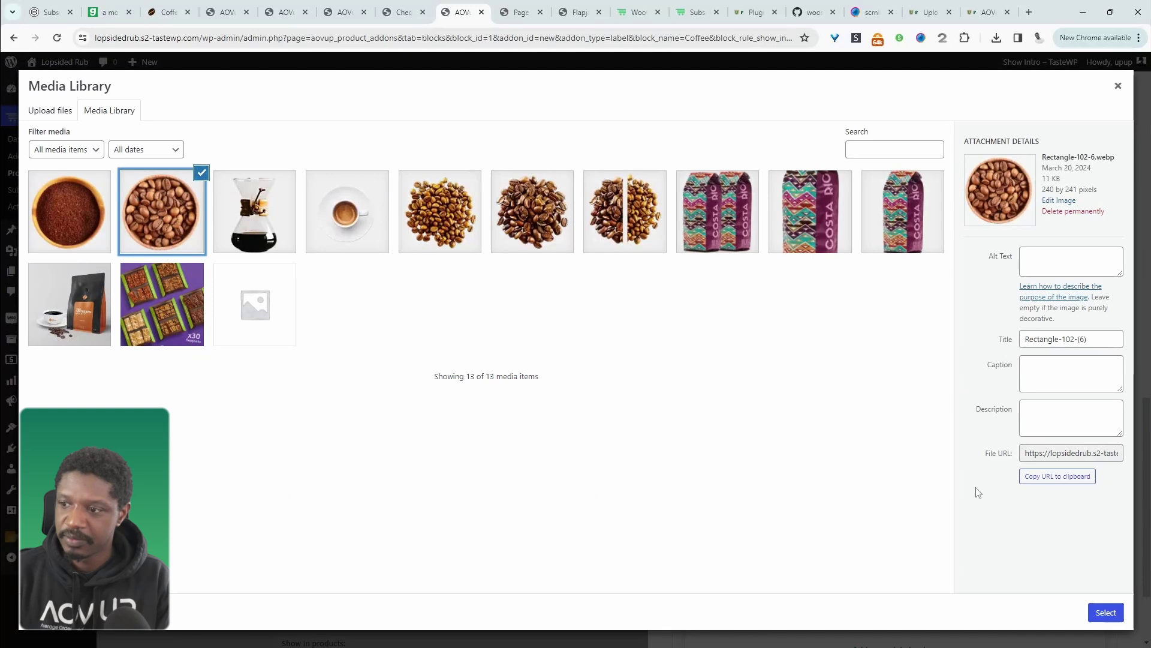
left_click(1093, 610)
- Check the Whole Bean choice's price types and save the new coffee type option to the Coffee set
scroll(840, 380, "down", 3)
left_click(837, 388)
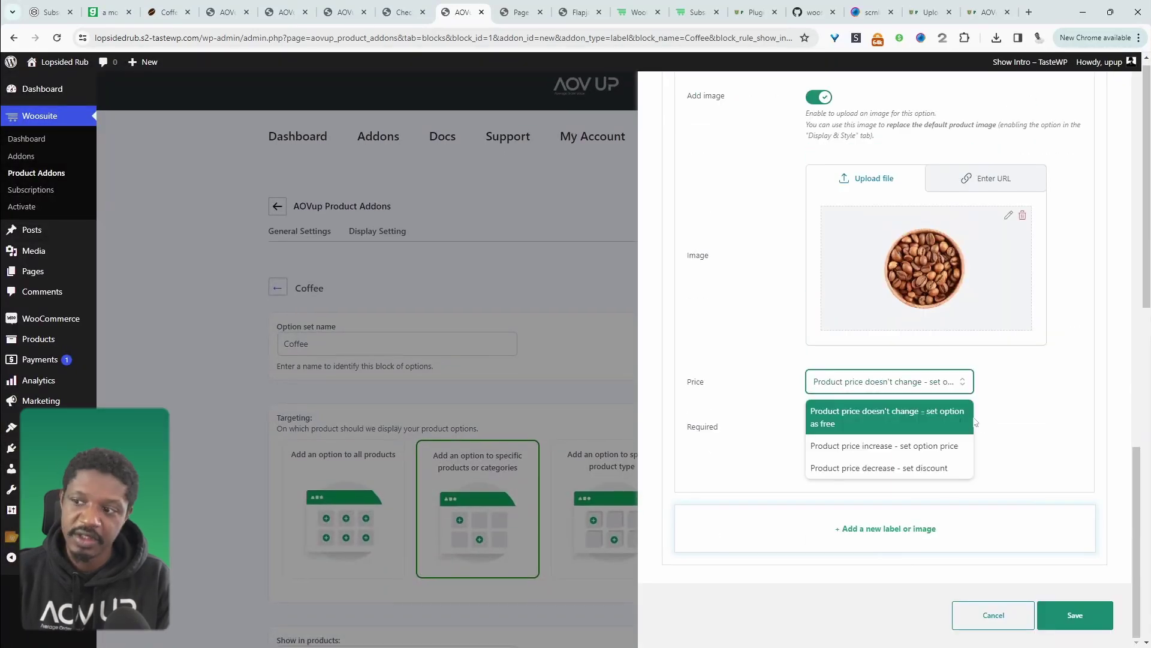
left_click(1067, 424)
left_click(1087, 618)
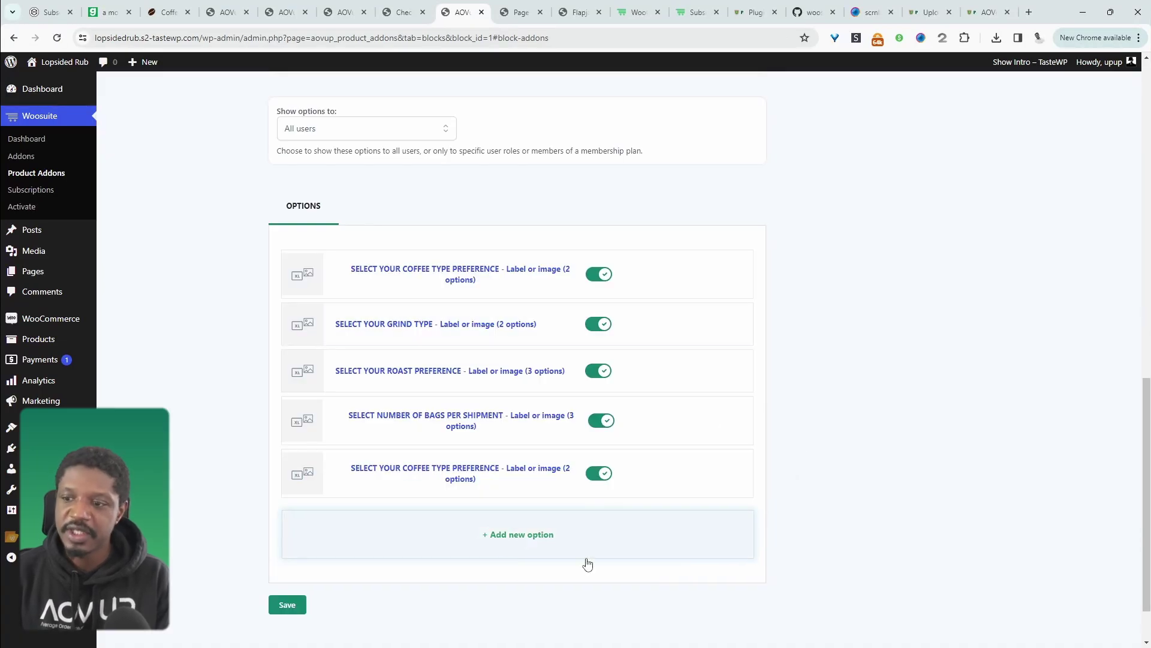
- Review the available option types and delete the duplicate SELECT YOUR COFFEE TYPE PREFERENCE option at the end of the list
left_click(490, 544)
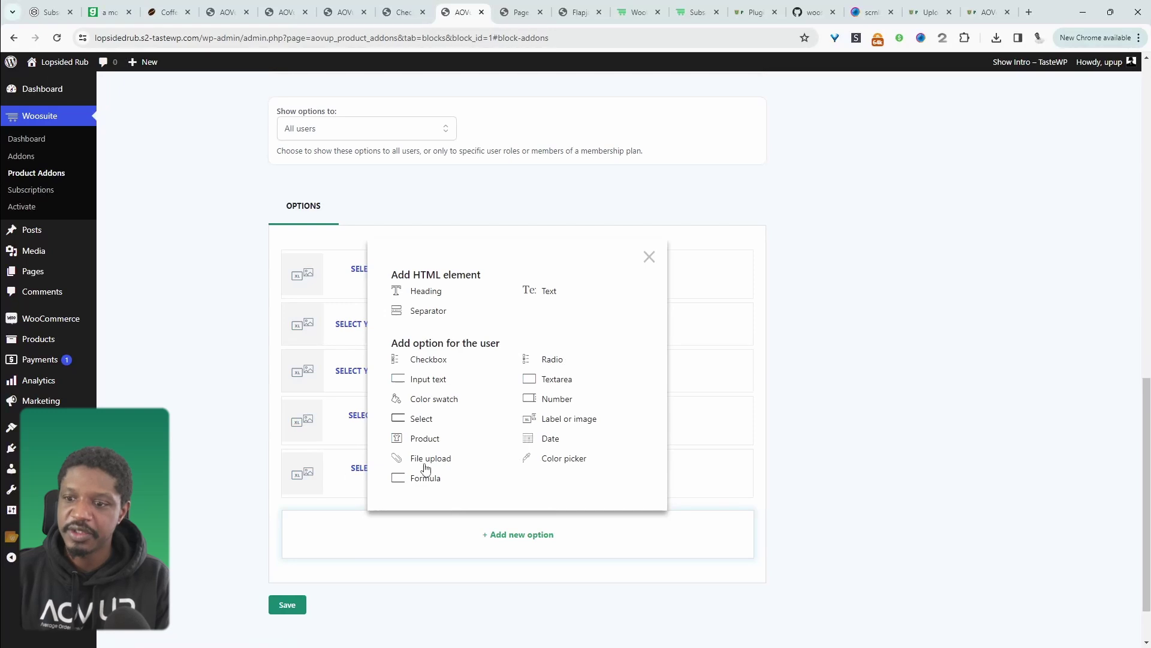
left_click(649, 256)
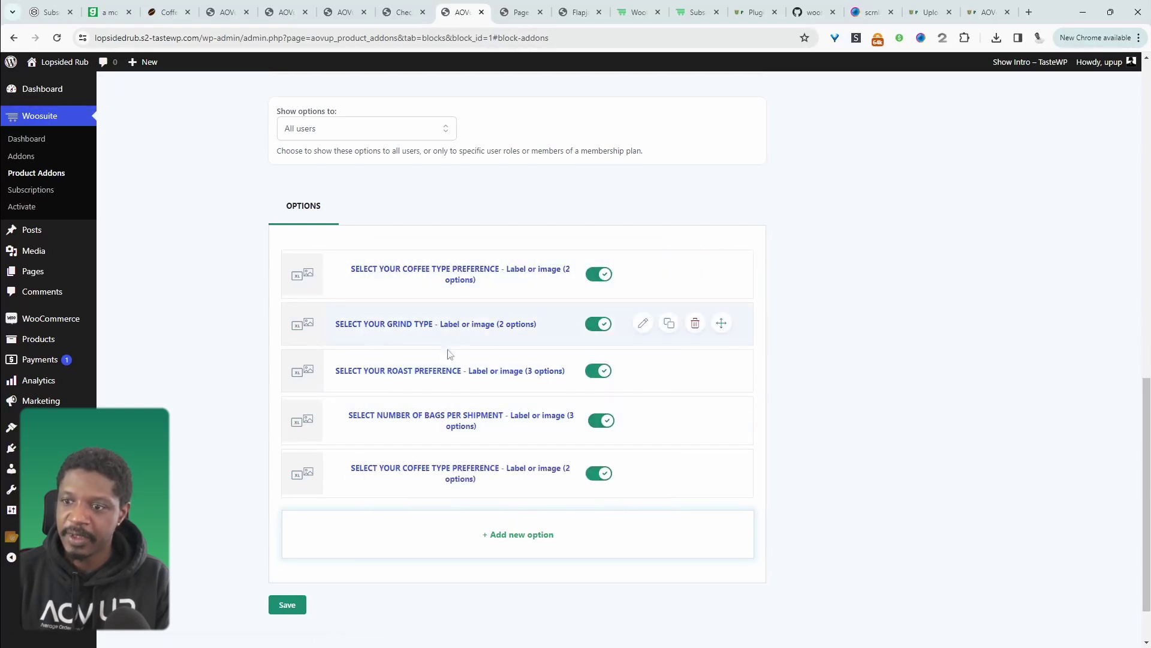
left_click(710, 467)
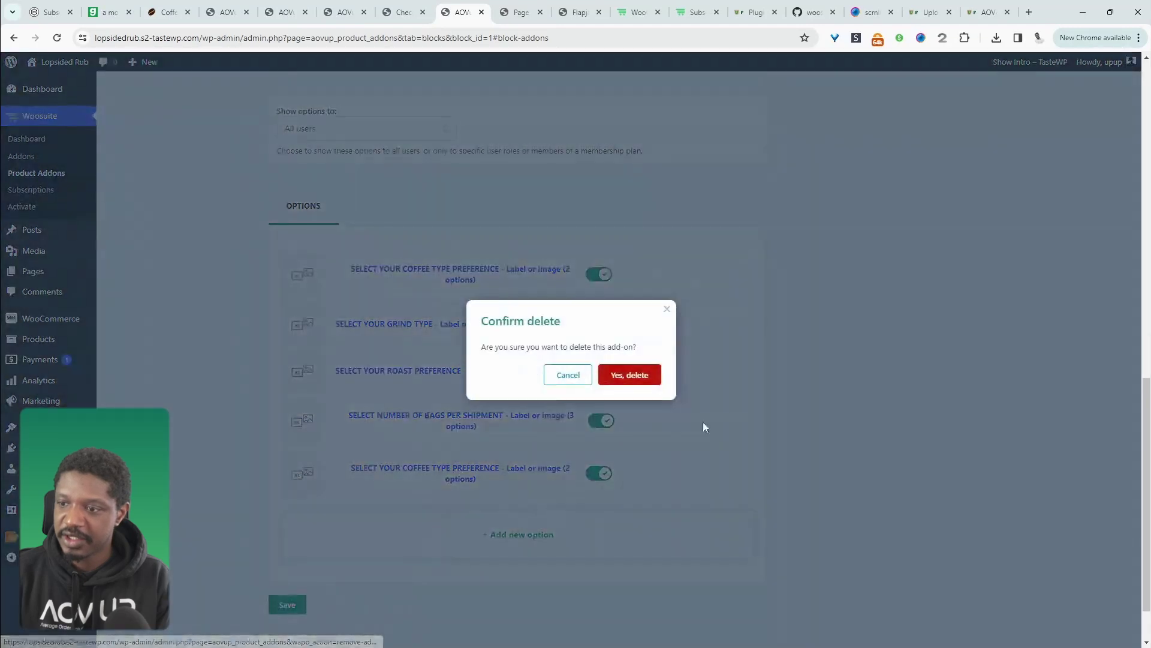
left_click(639, 379)
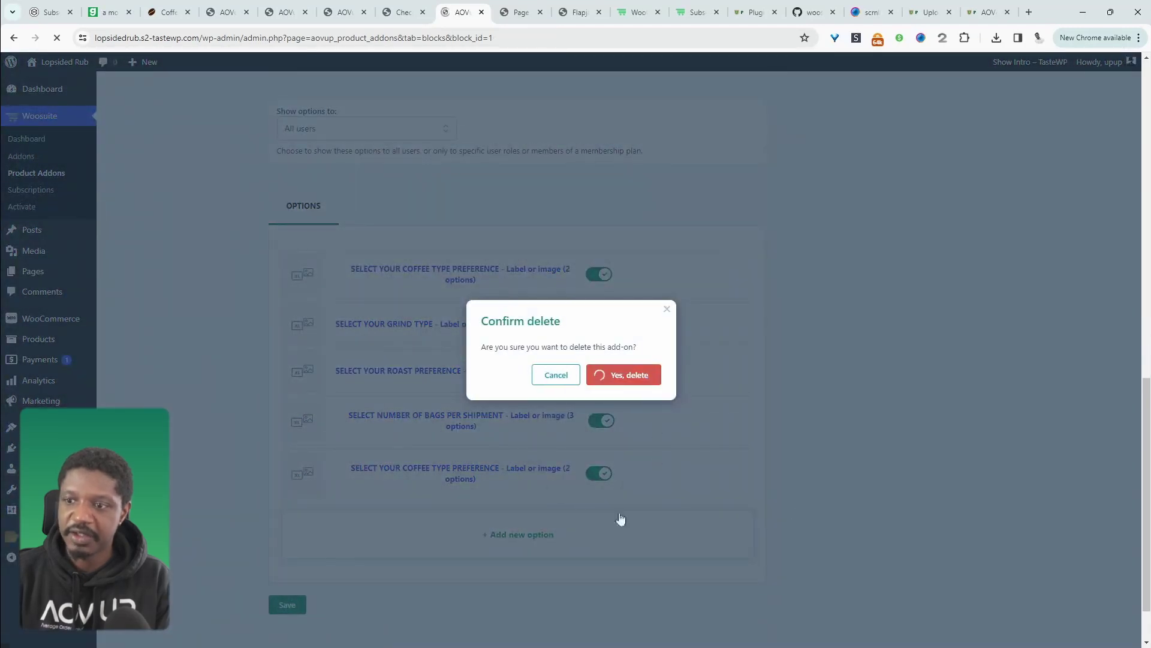
- Examine the Coffee product page's option groups, their surcharges and the base price under the title
scroll(586, 557, "down", 2)
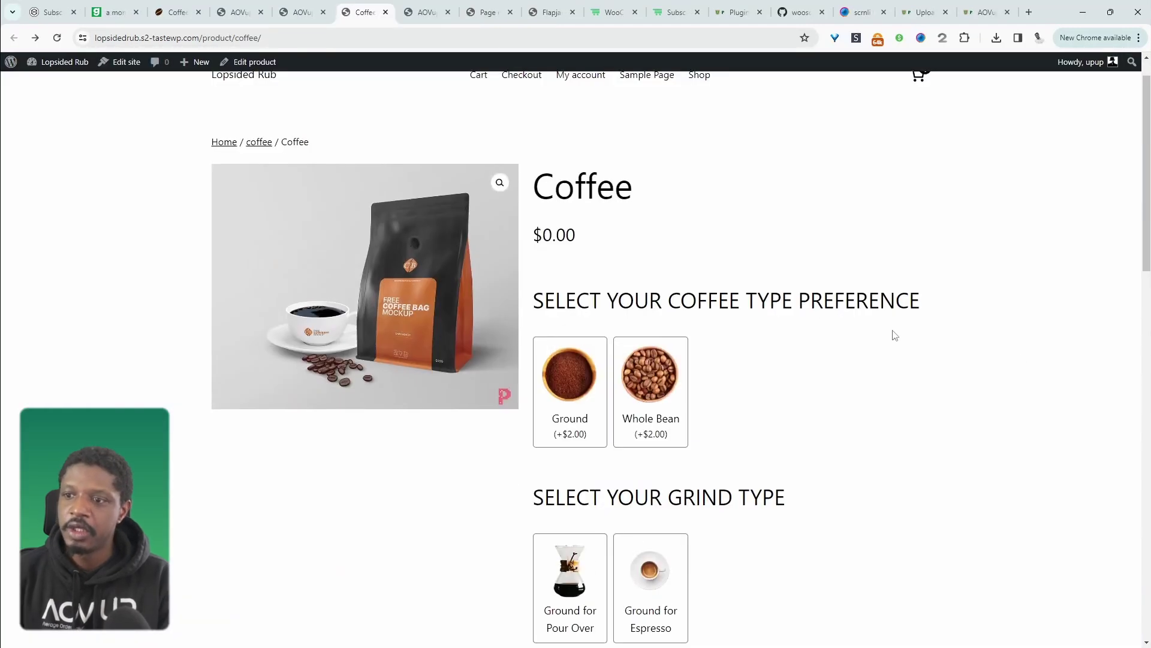
scroll(732, 316, "down", 5)
scroll(722, 415, "down", 6)
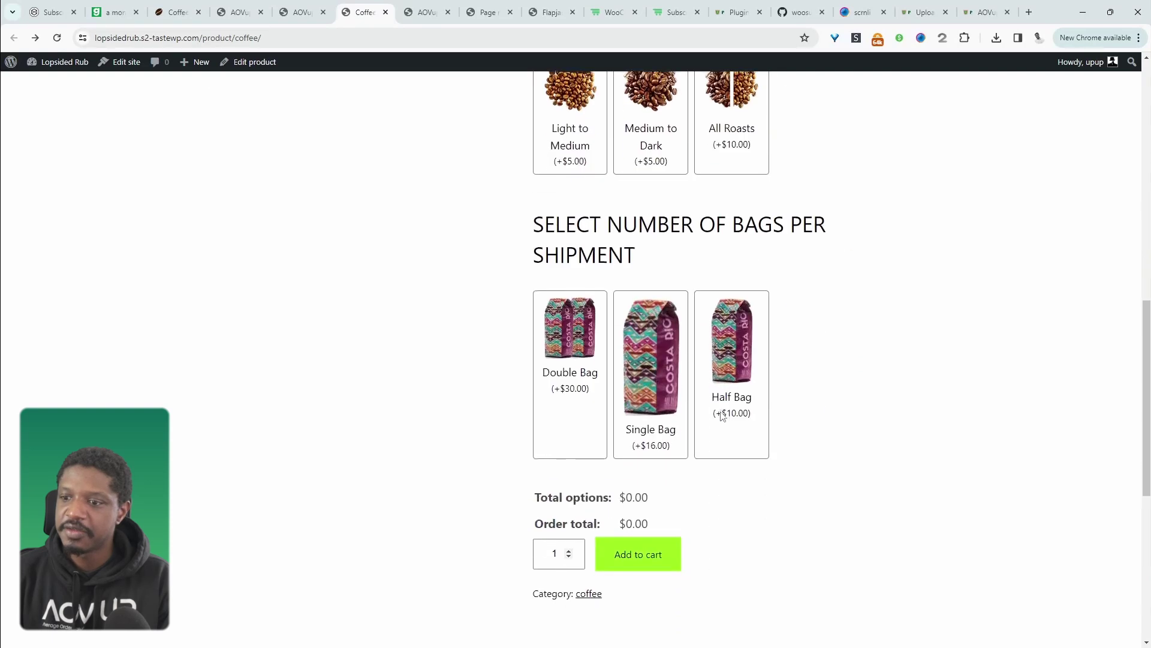
scroll(722, 416, "up", 8)
scroll(600, 246, "up", 4)
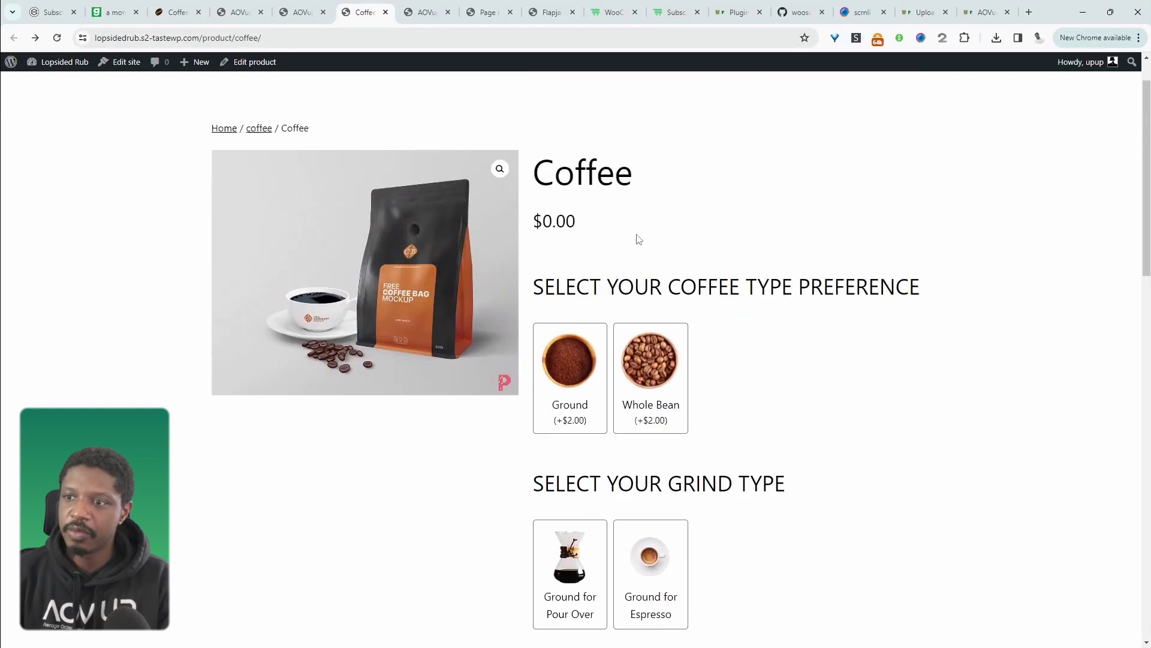
left_click_drag(577, 258, 535, 258)
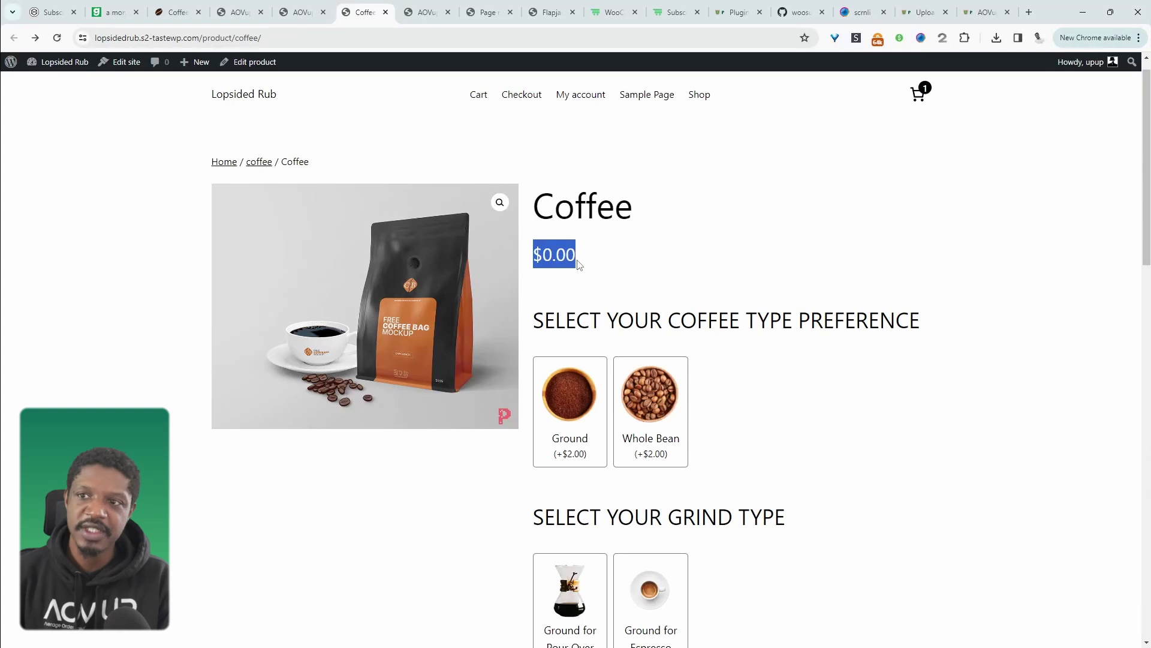
- Enable changing the product base price with the calculated total in the Product Addons general settings and save the options
left_click(293, 13)
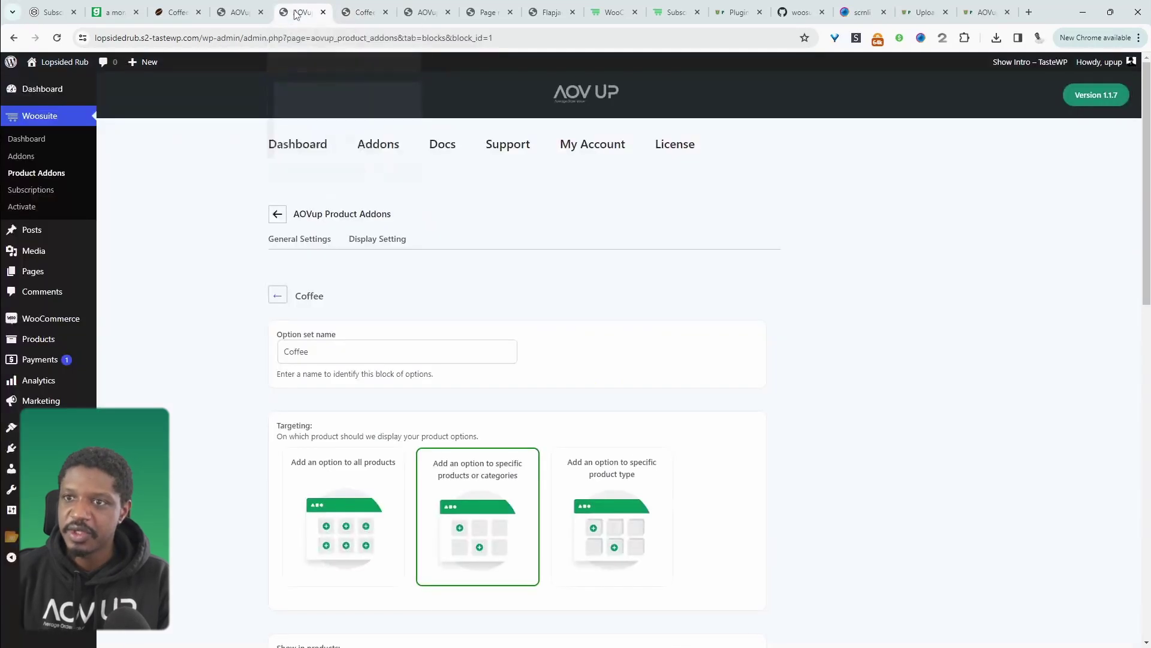
left_click(295, 245)
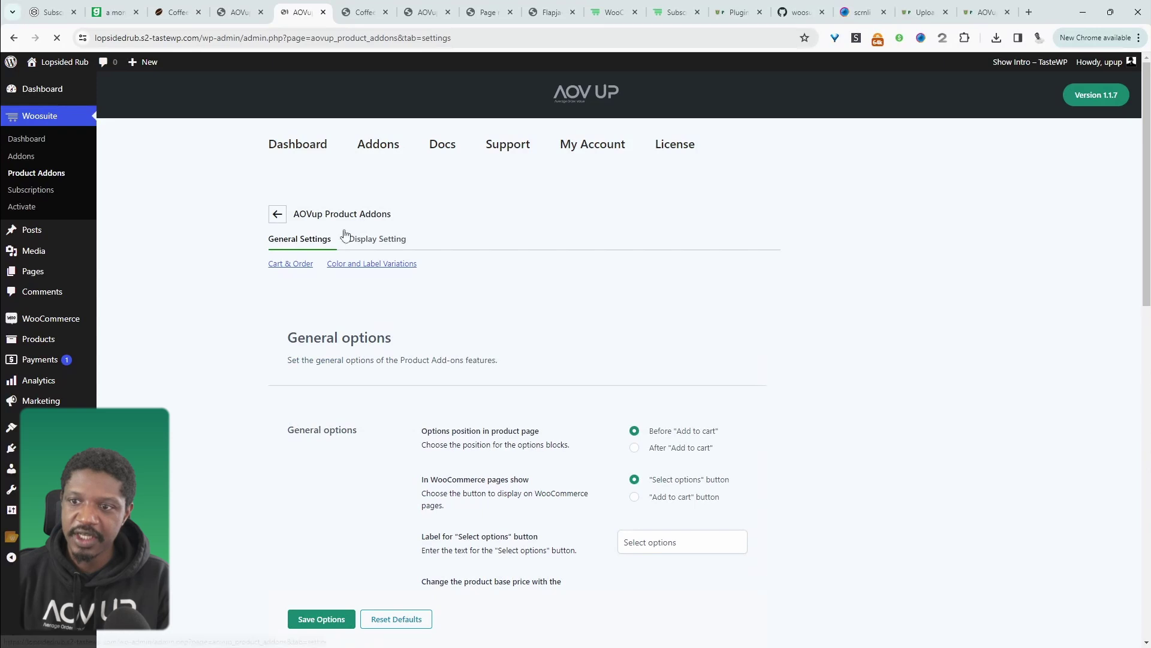
scroll(543, 485, "down", 3)
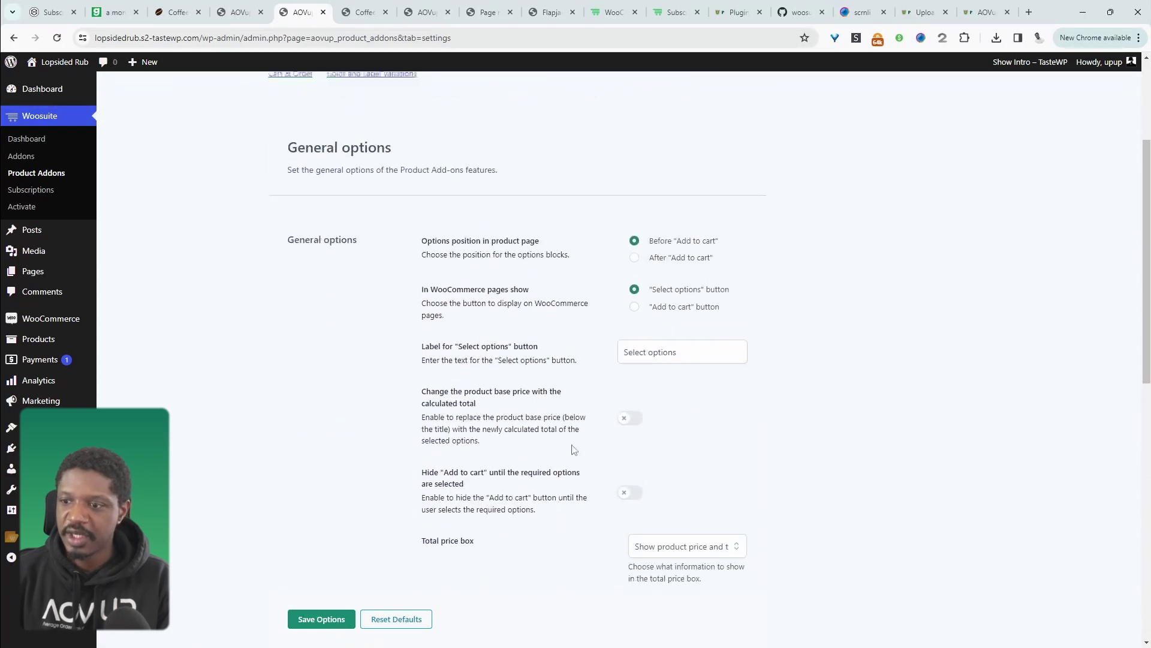
scroll(600, 497, "up", 2)
scroll(647, 517, "down", 1)
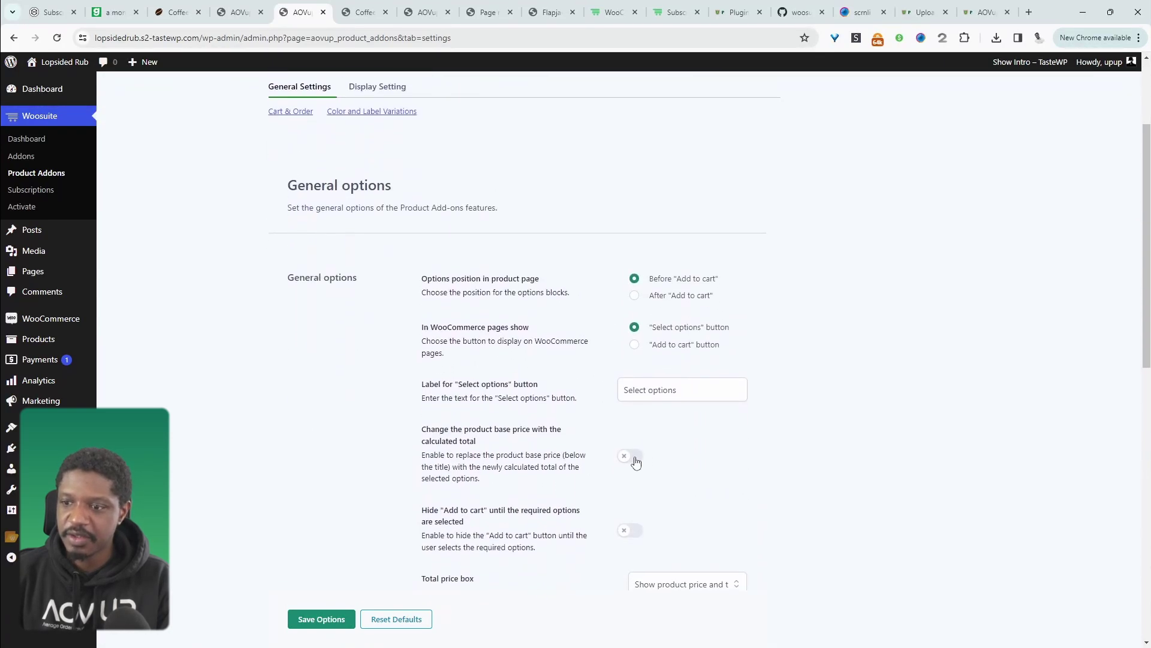
left_click(630, 456)
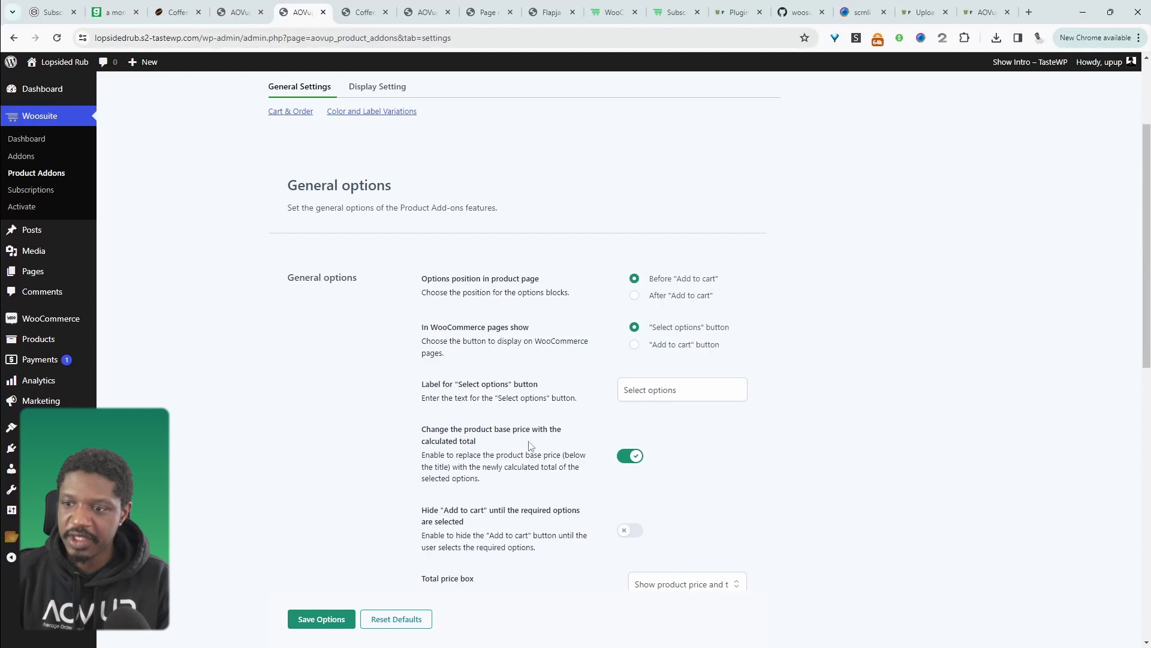
left_click(309, 624)
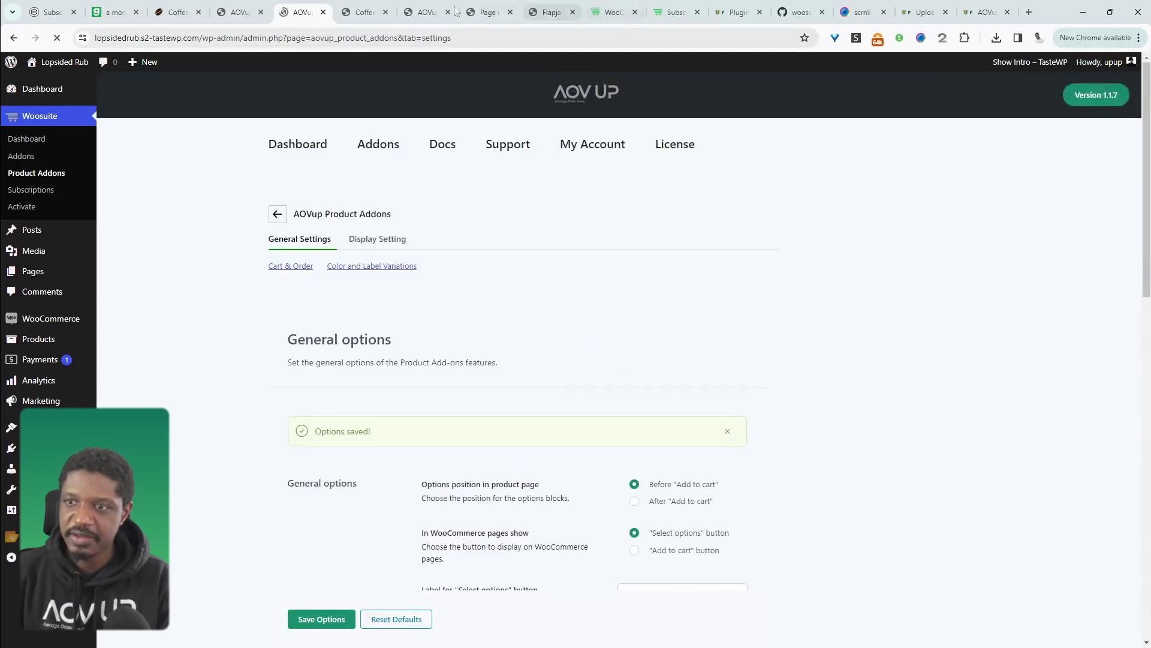
- Reload the Coffee product page and test it with Ground, Ground for Espresso and Light to Medium selected
left_click(356, 7)
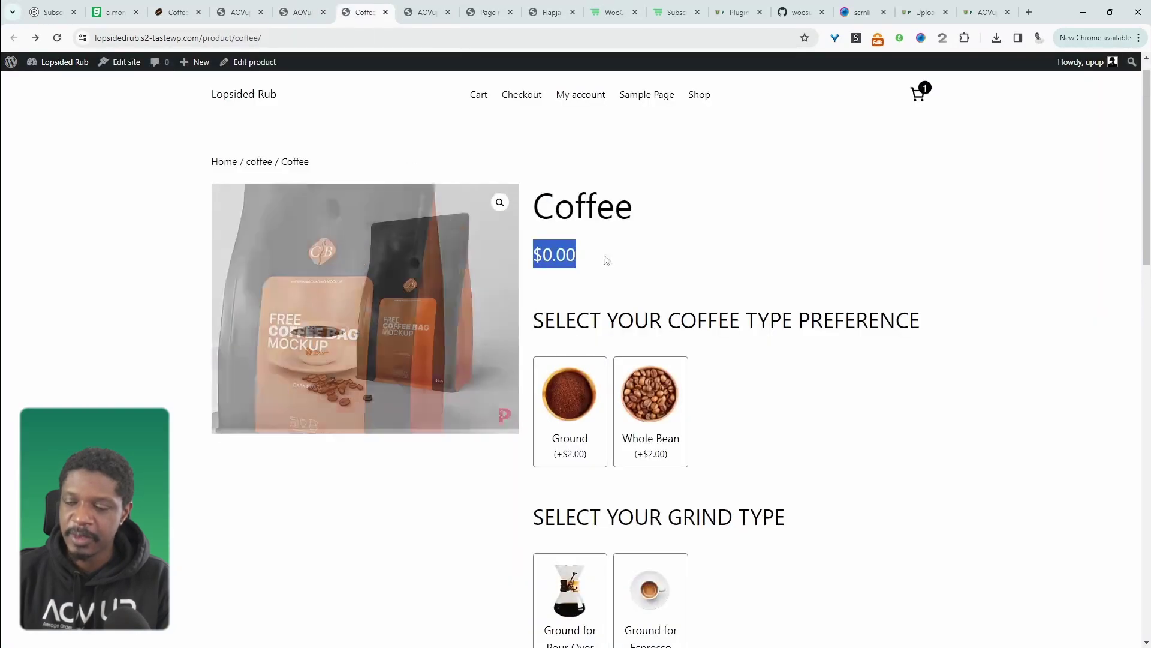
left_click(53, 41)
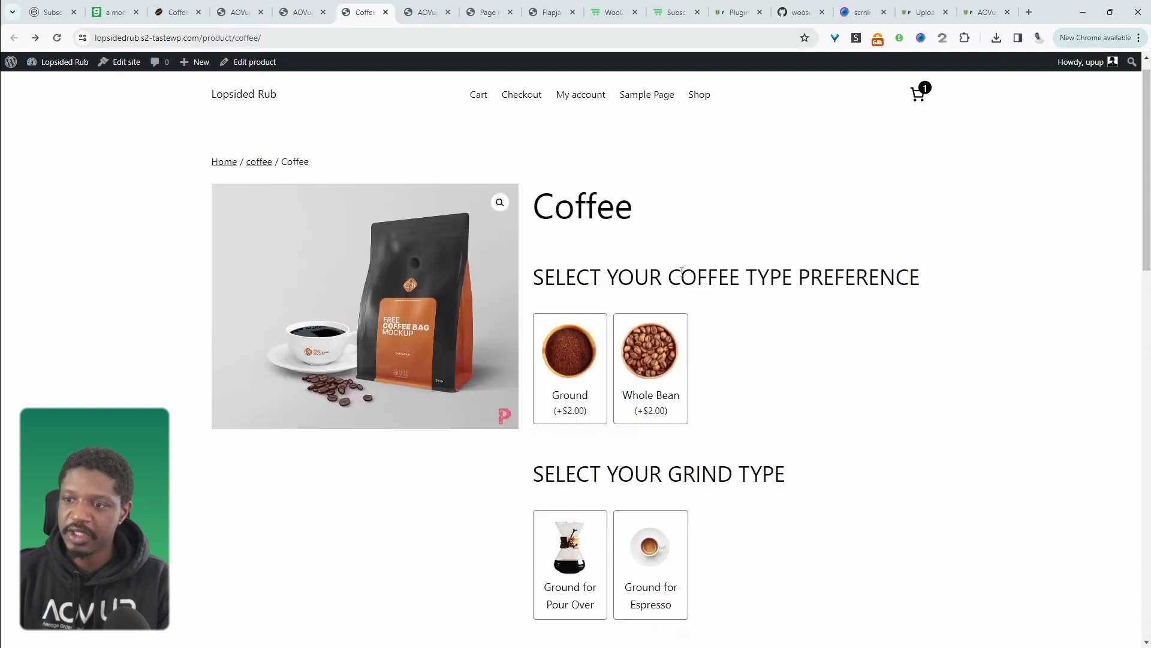
scroll(684, 271, "down", 2)
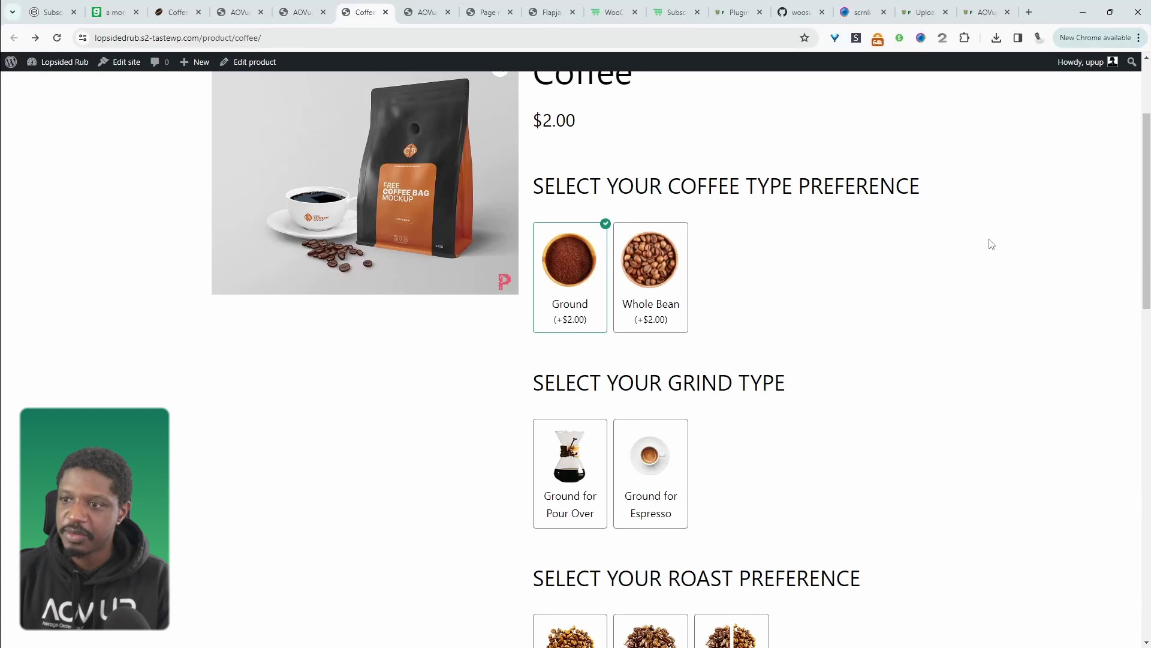
scroll(780, 378, "down", 2)
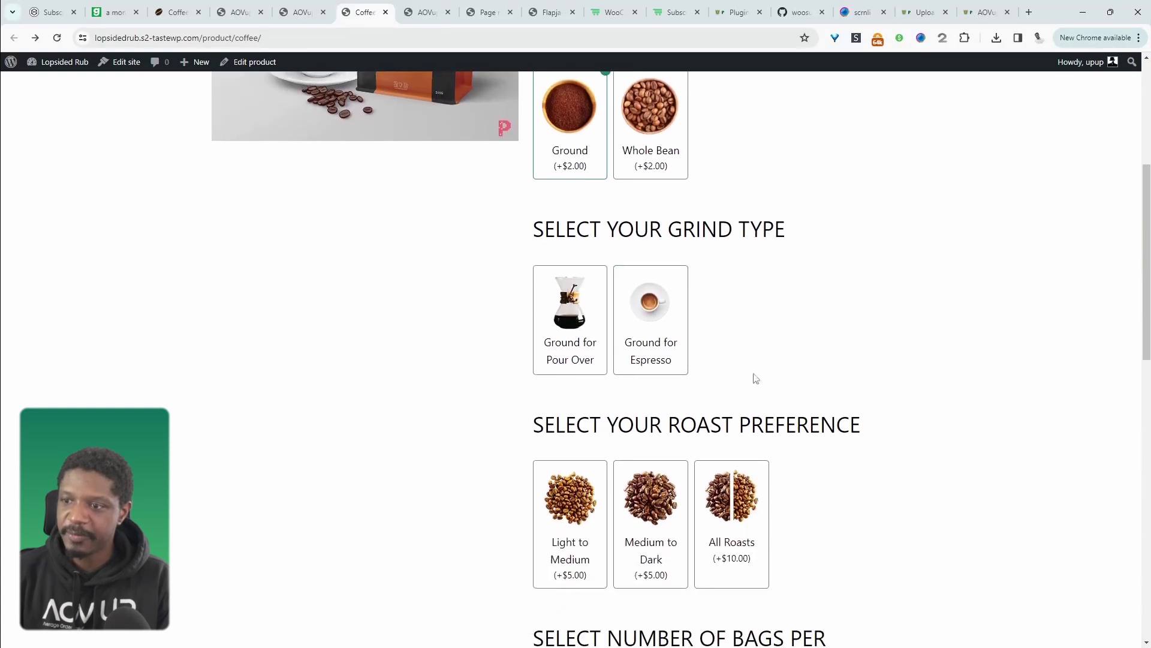
left_click(653, 303)
scroll(600, 396, "down", 2)
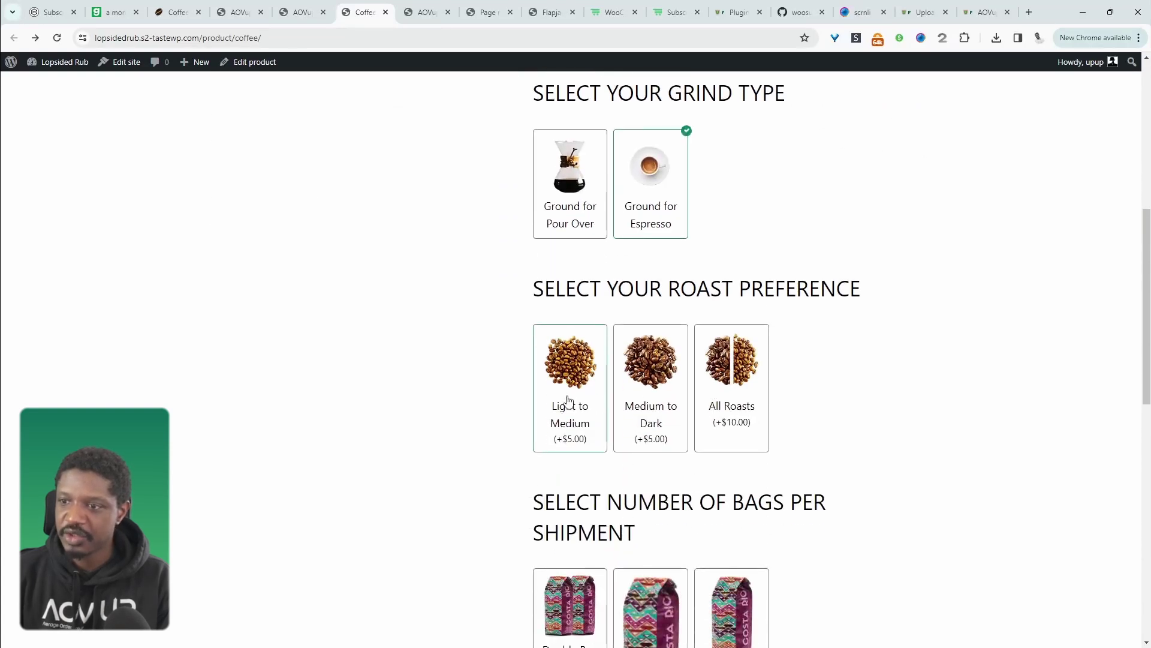
left_click(566, 397)
scroll(630, 419, "down", 3)
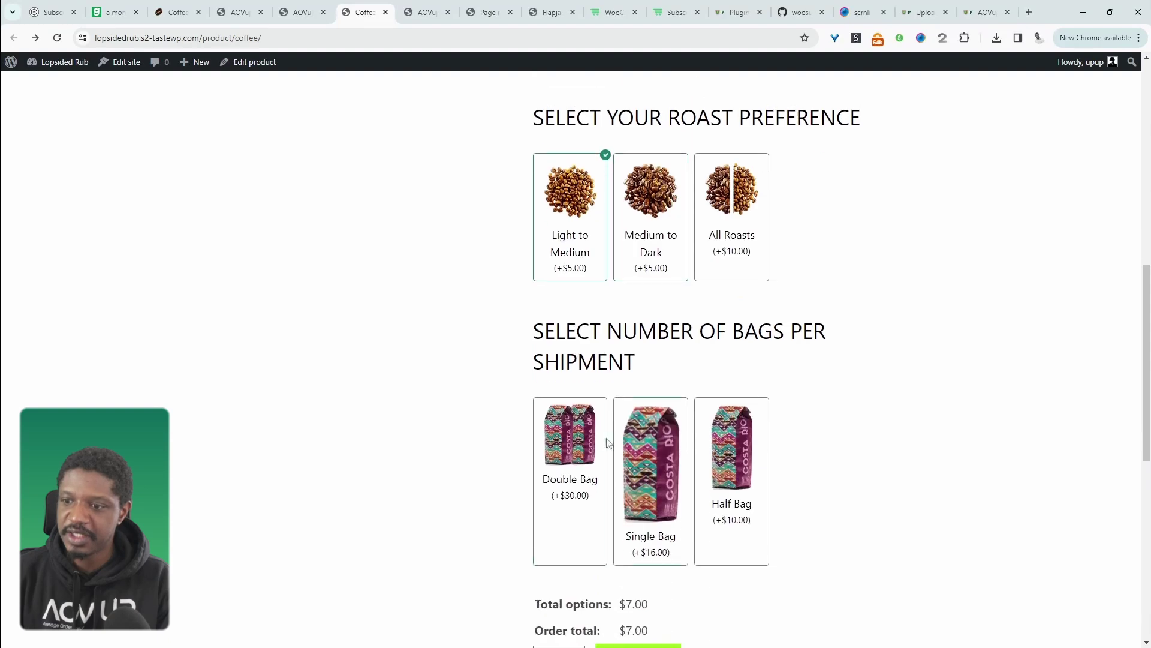
- Try each number-of-bags choice, settle on Double Bag, and check the order total on the Coffee page
left_click(561, 460)
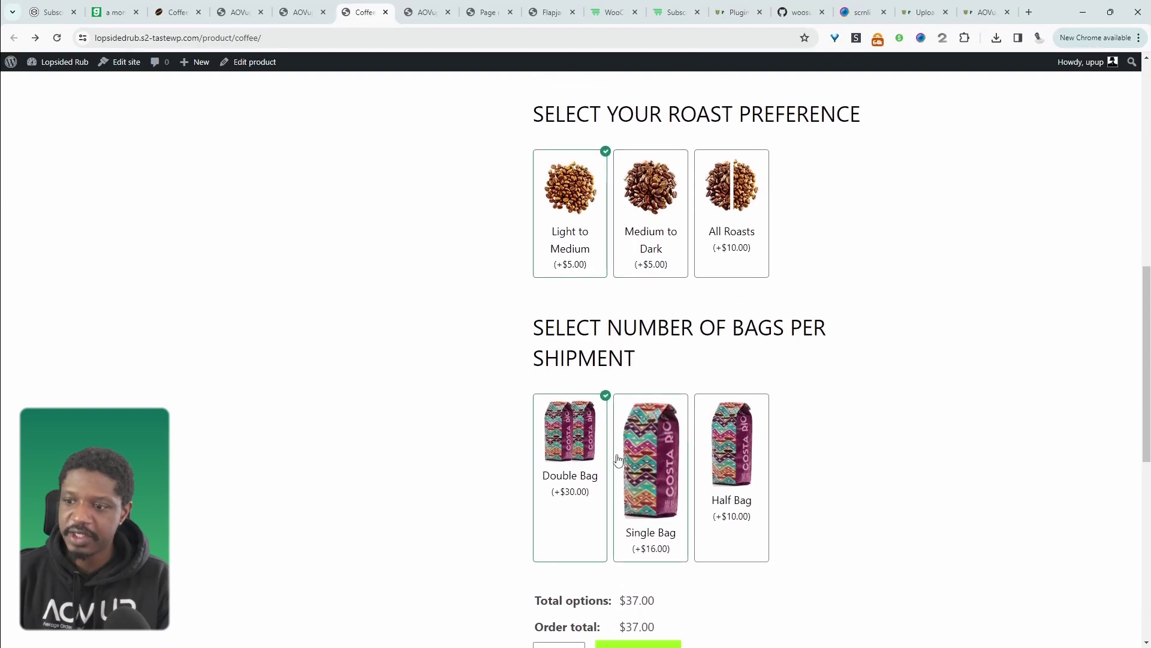
left_click(653, 462)
left_click(757, 468)
left_click(587, 451)
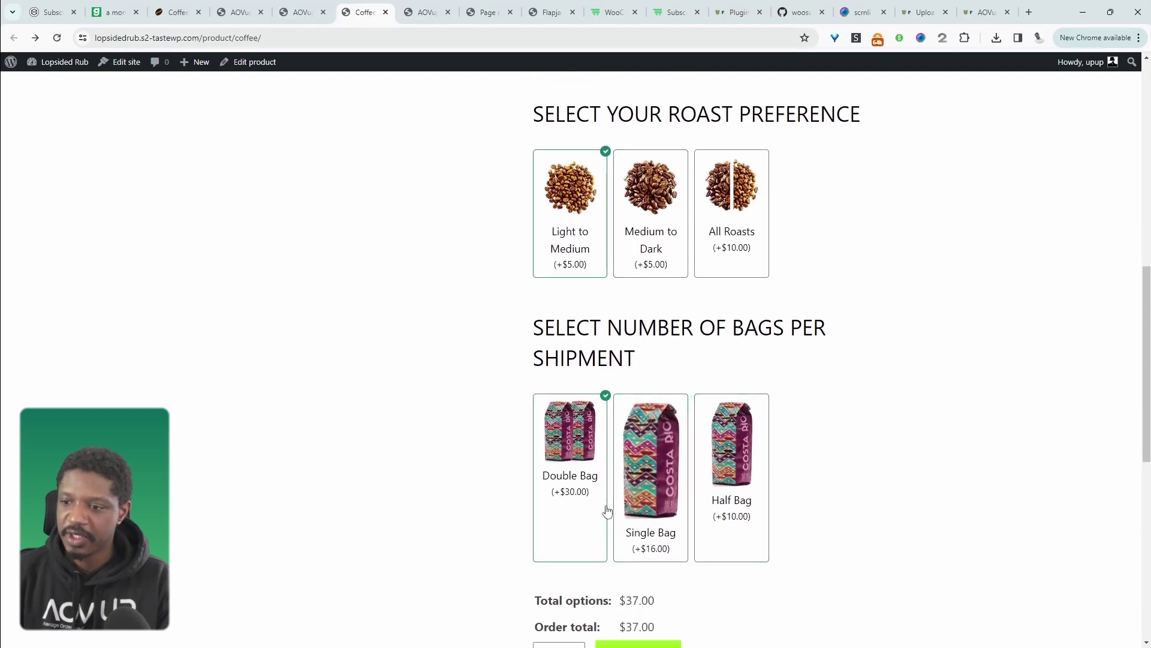
scroll(708, 624, "down", 2)
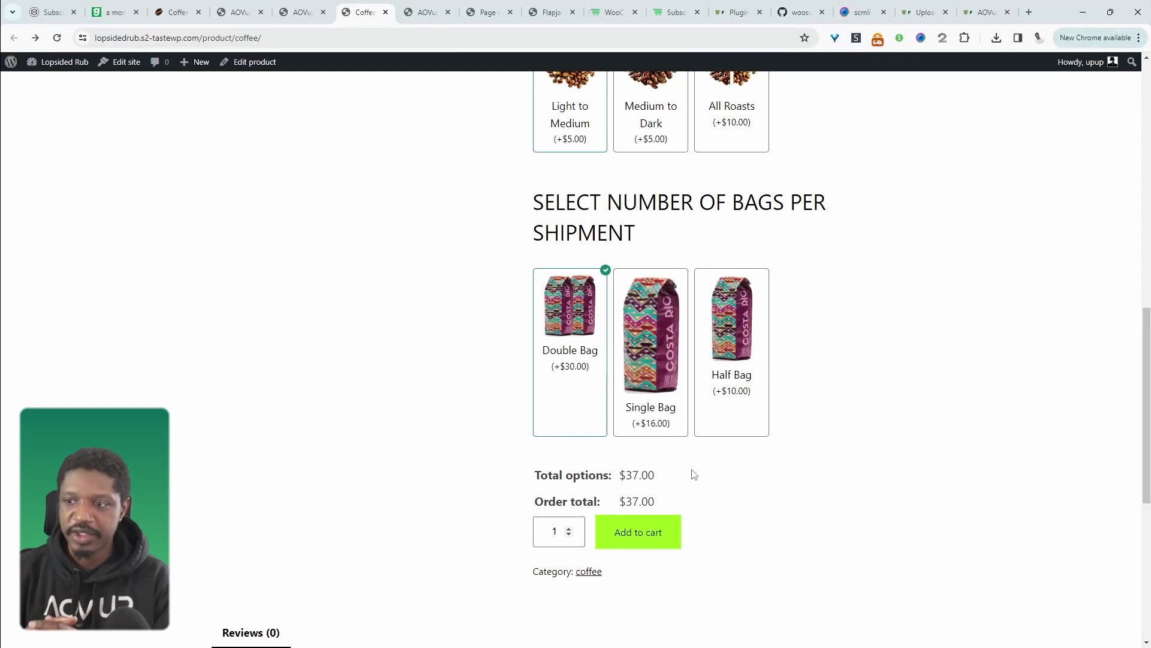
scroll(373, 185, "up", 5)
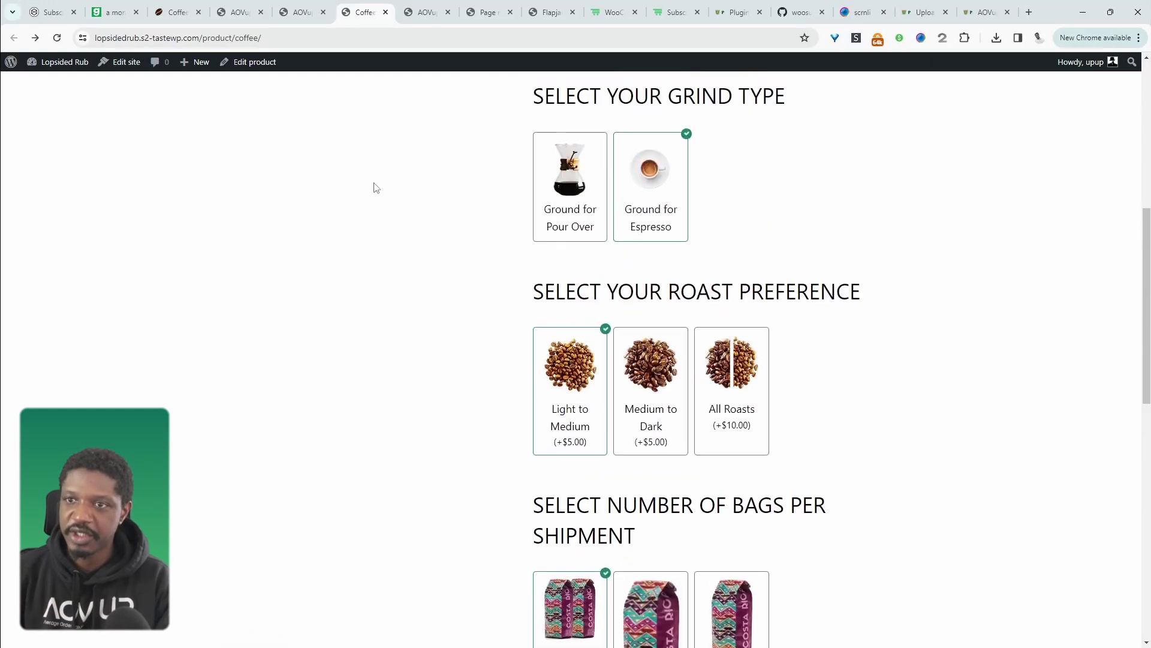
- Create a new subscription plan in AOVup Subscriptions with the nickname Coffee product
left_click(288, 7)
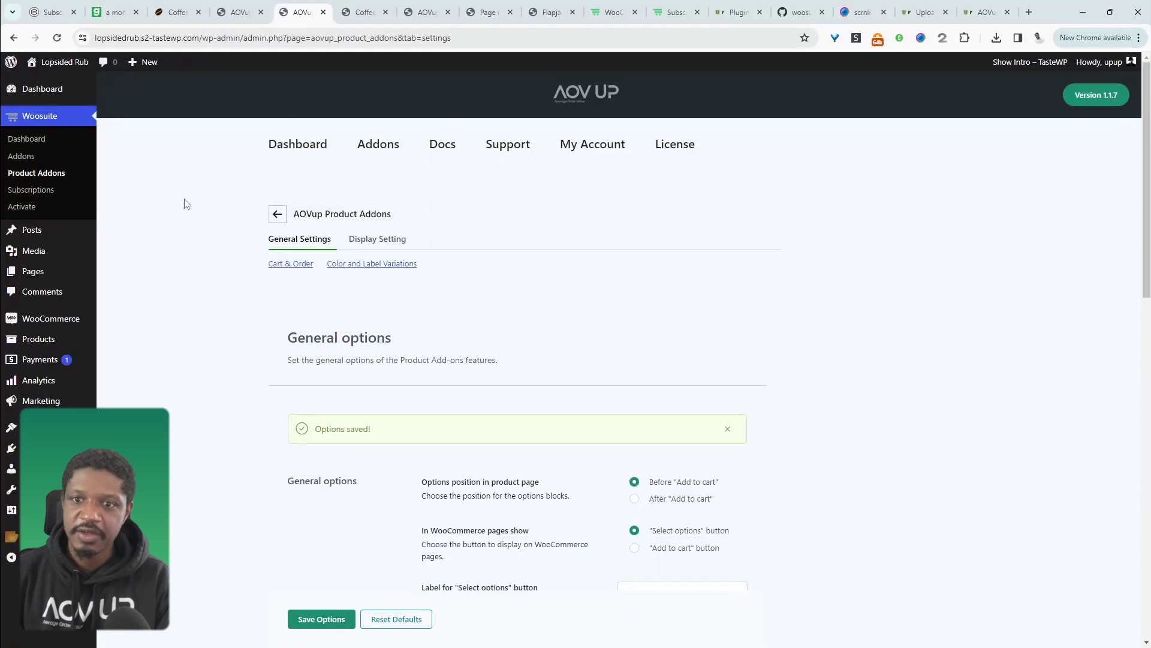
left_click(45, 191)
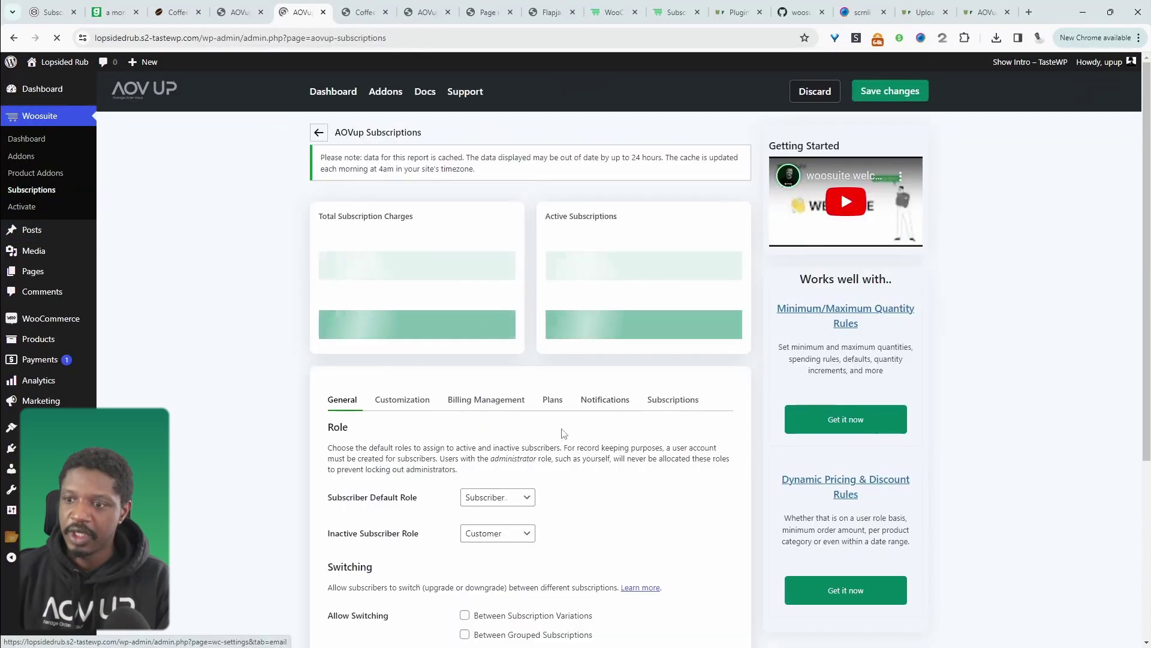
left_click(553, 402)
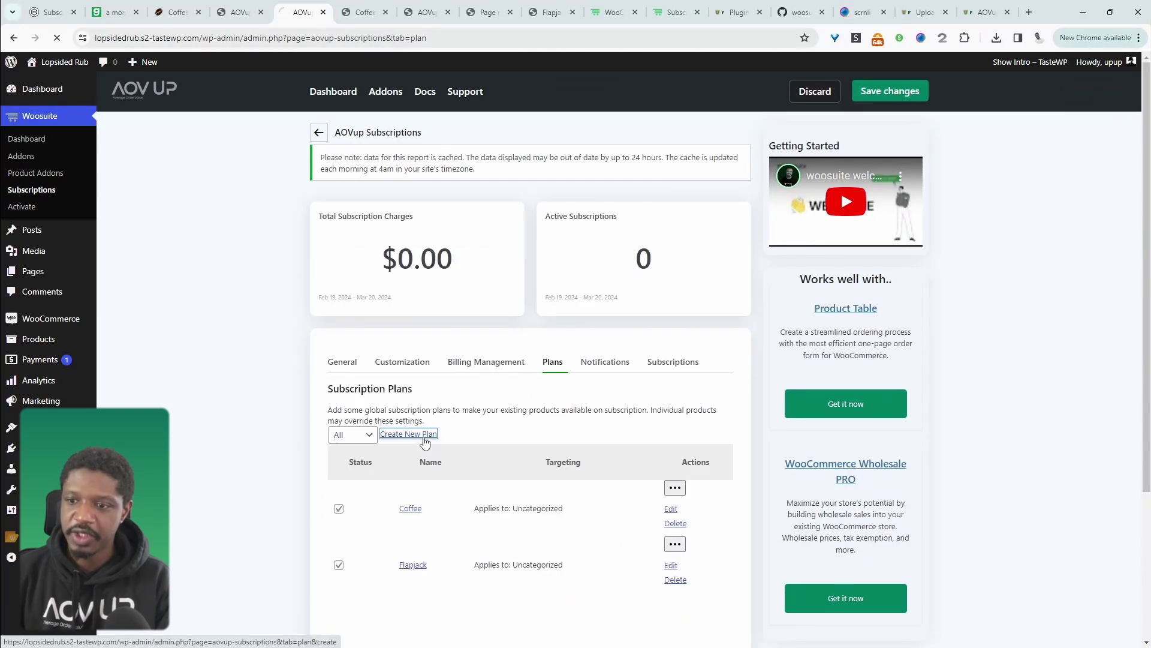
left_click(424, 444)
left_click(534, 339)
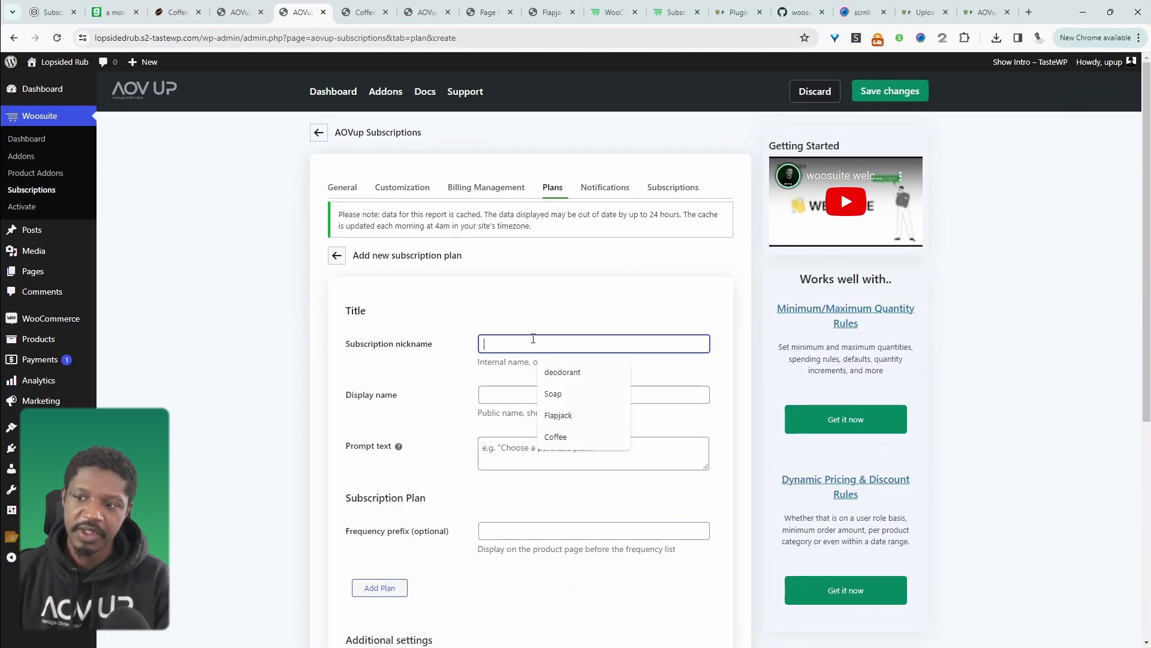
left_click(556, 437)
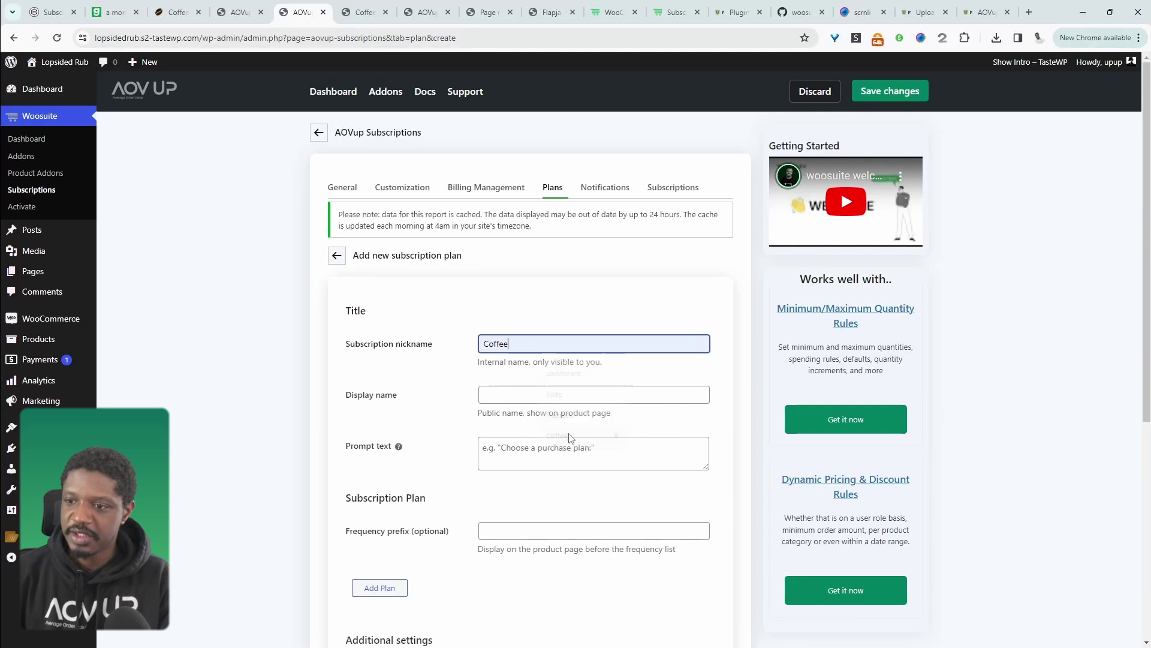
type("product")
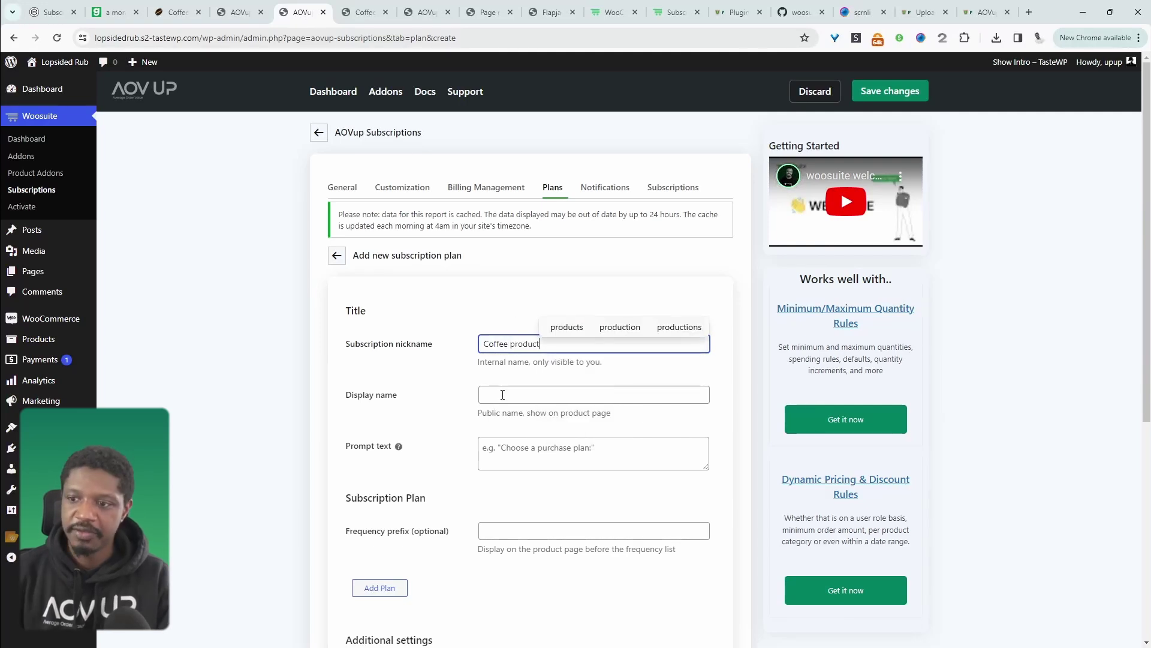
- Set the plan's display name to Subscribe and Save and its prompt text to Choose Plan
left_click(501, 396)
left_click(567, 423)
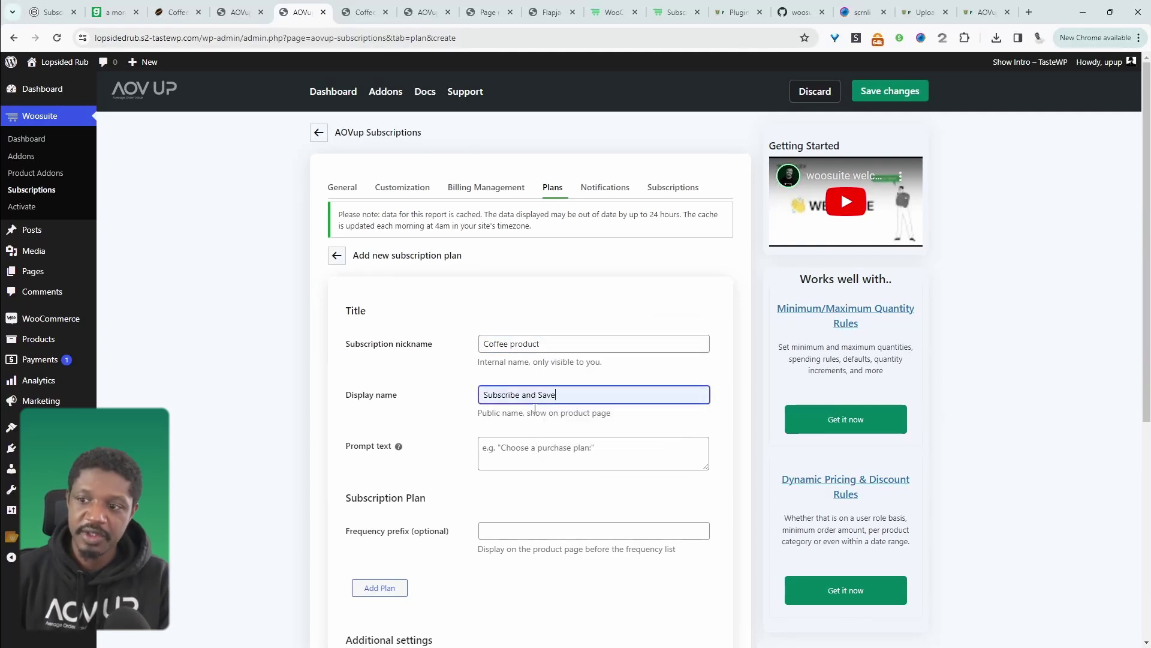
left_click(522, 454)
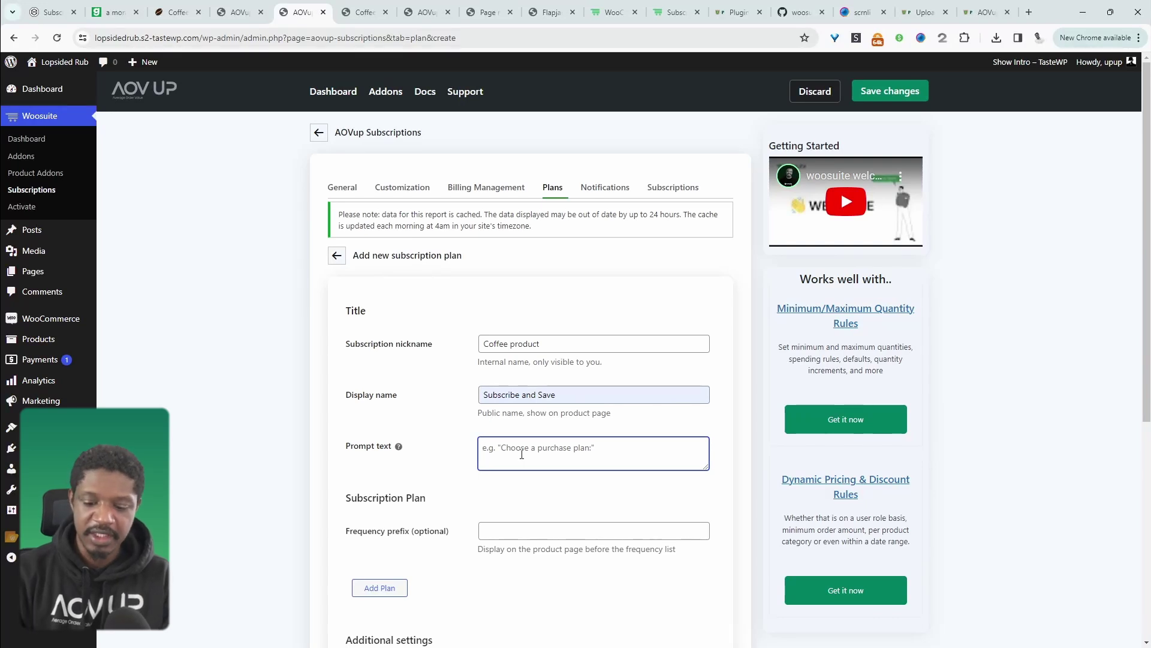
type("Choose Plan")
- Set the frequency prefix to Delivery and add two interval entries to the subscription plan
scroll(507, 400, "down", 2)
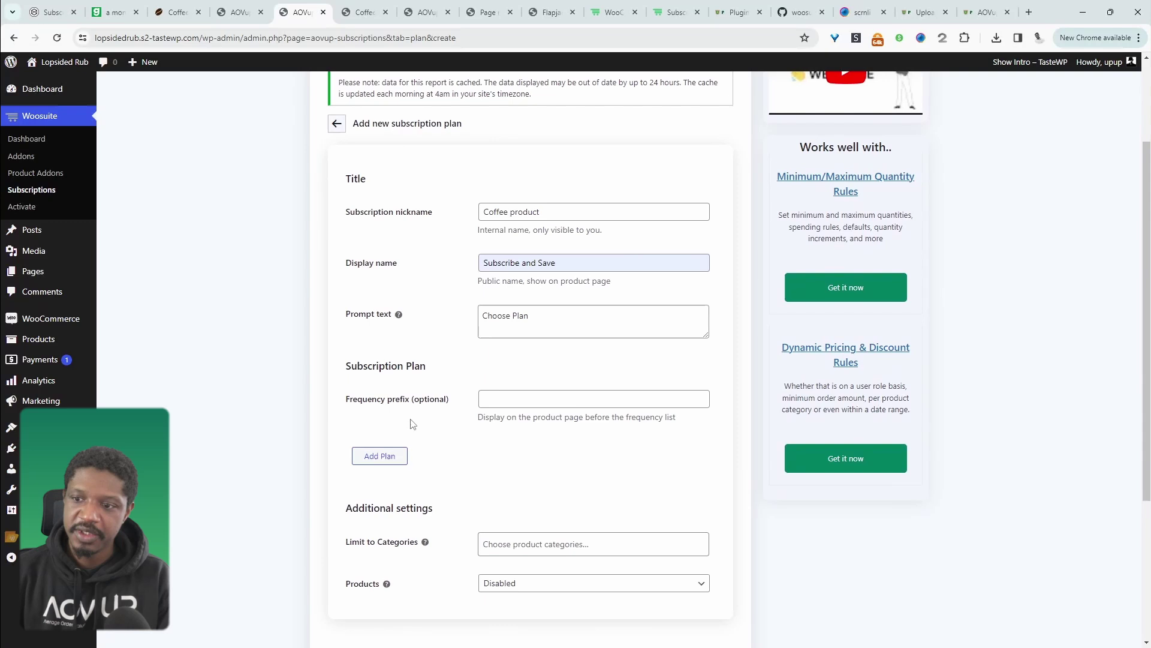
left_click(517, 399)
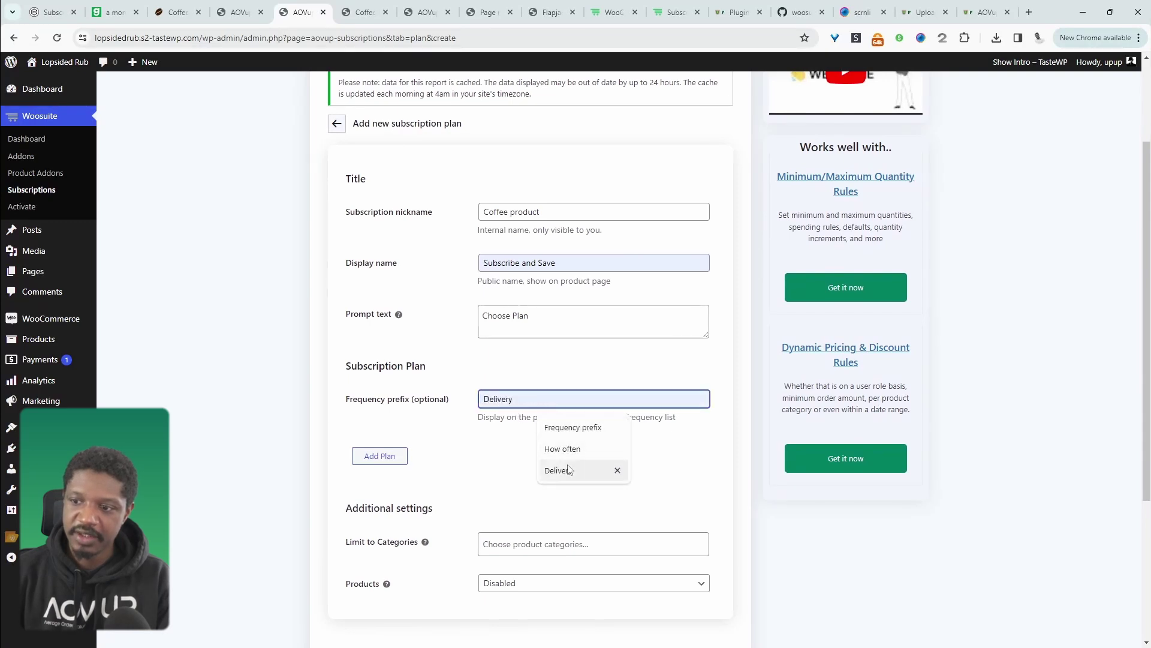
left_click(558, 471)
left_click(380, 456)
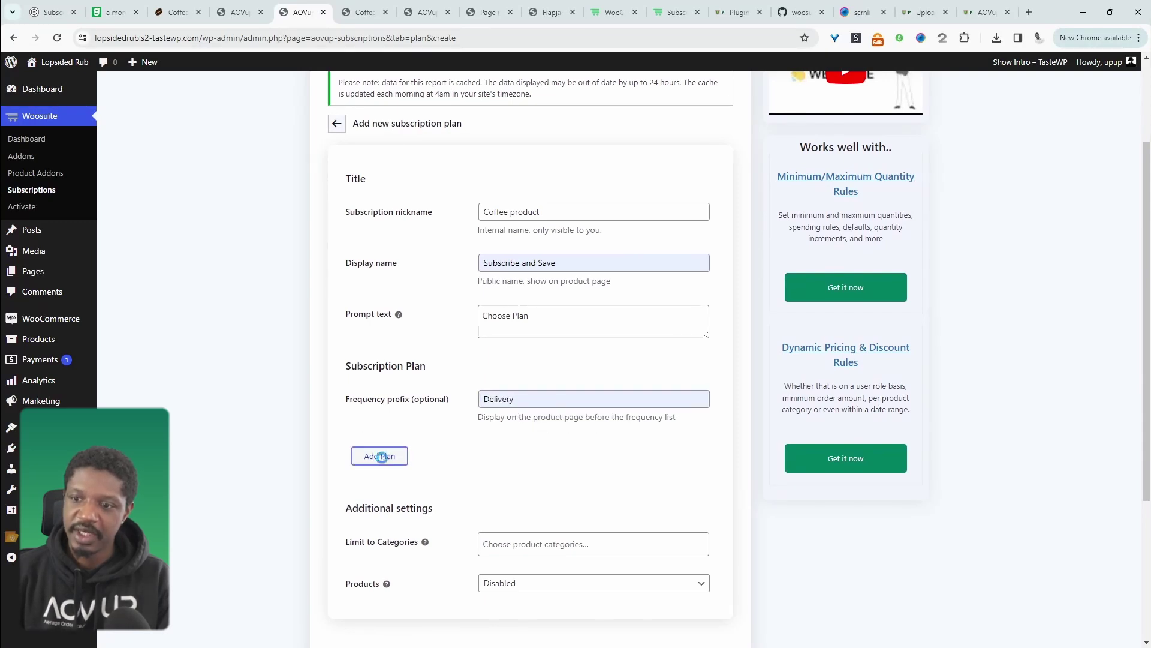
scroll(648, 558, "down", 2)
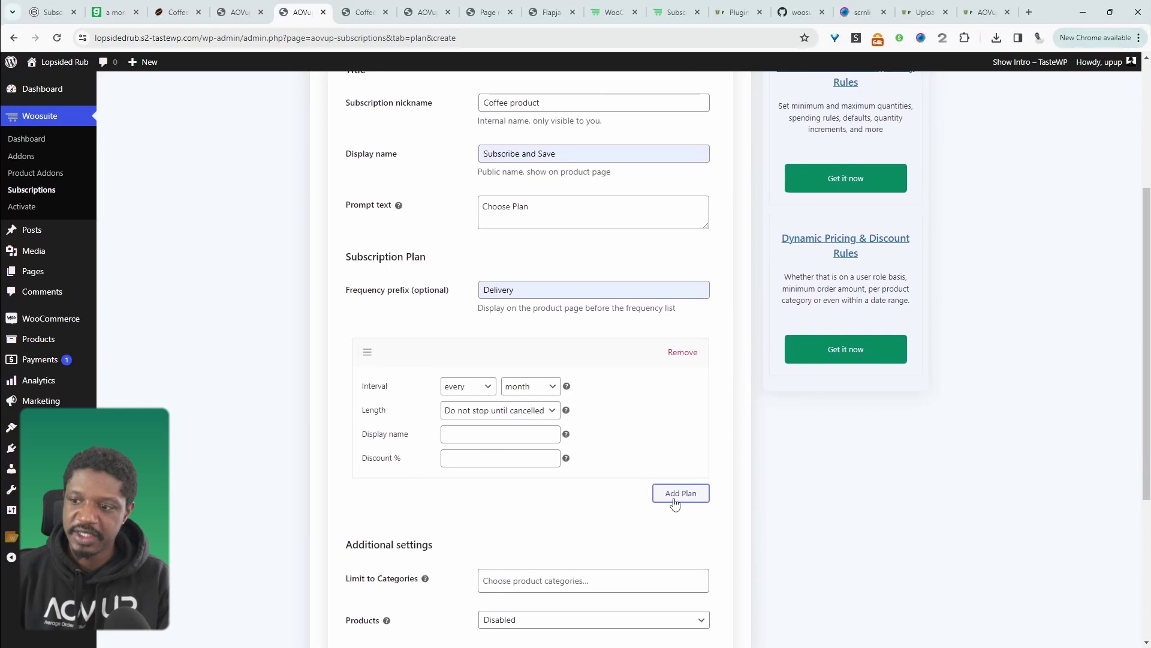
left_click(674, 502)
- Set the interval of the first plan entry to every 2nd week
left_click(475, 394)
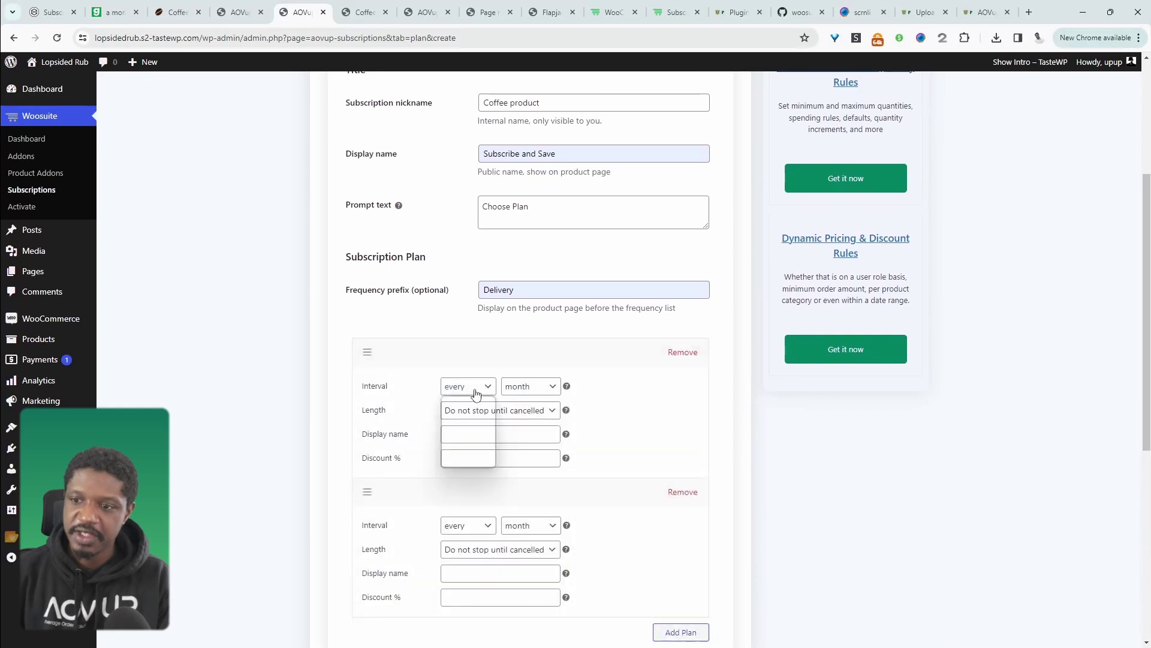
left_click(468, 417)
left_click(523, 389)
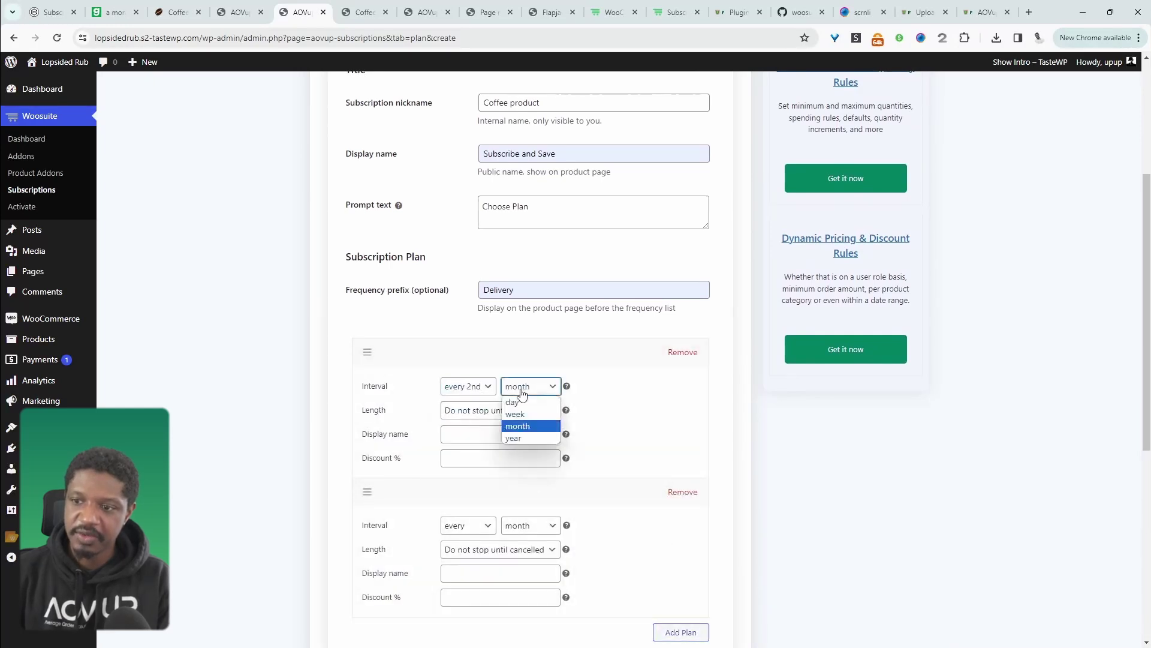
left_click(526, 414)
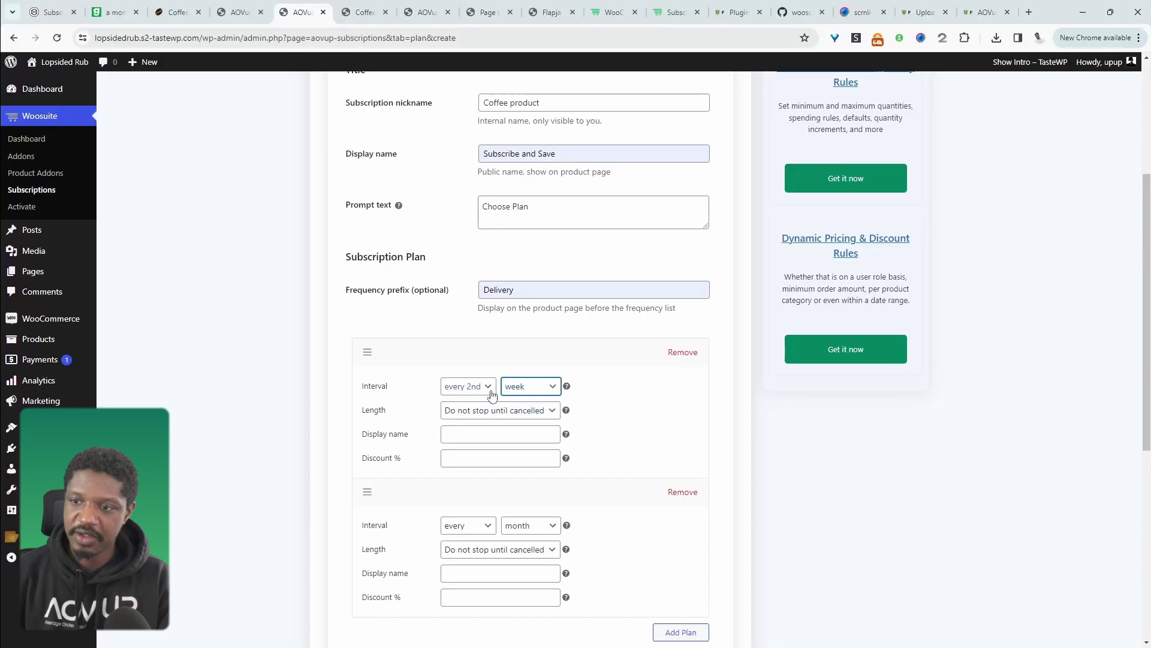
- Give the first plan entry the display name Weekly and a 15% discount
left_click(484, 432)
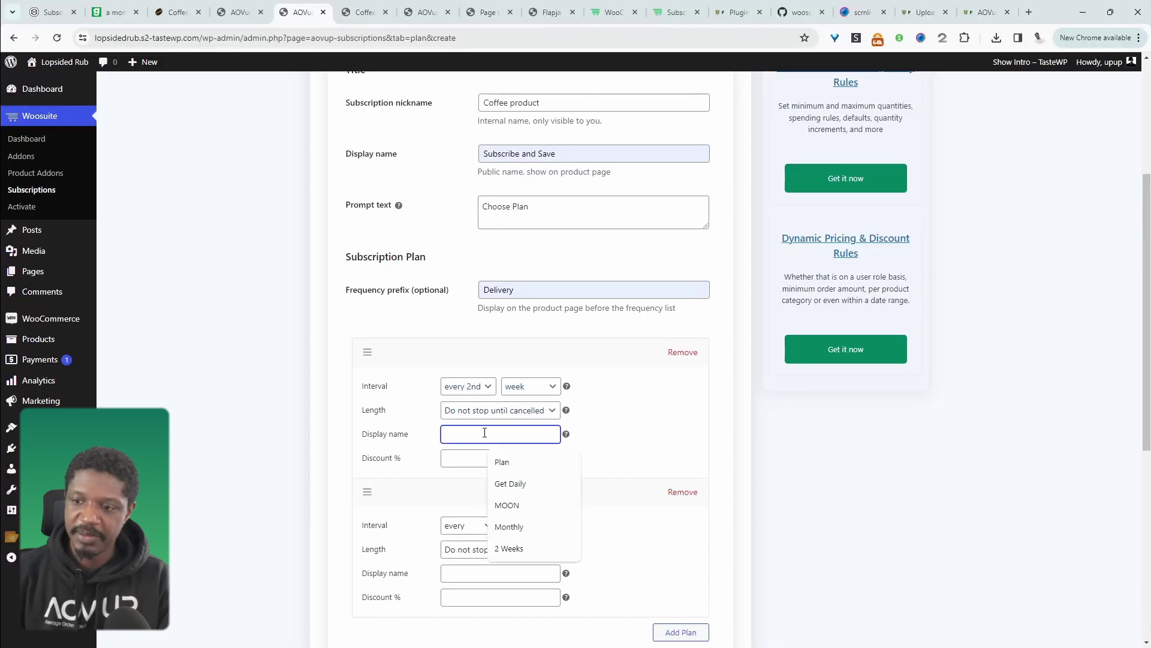
type("Weekly")
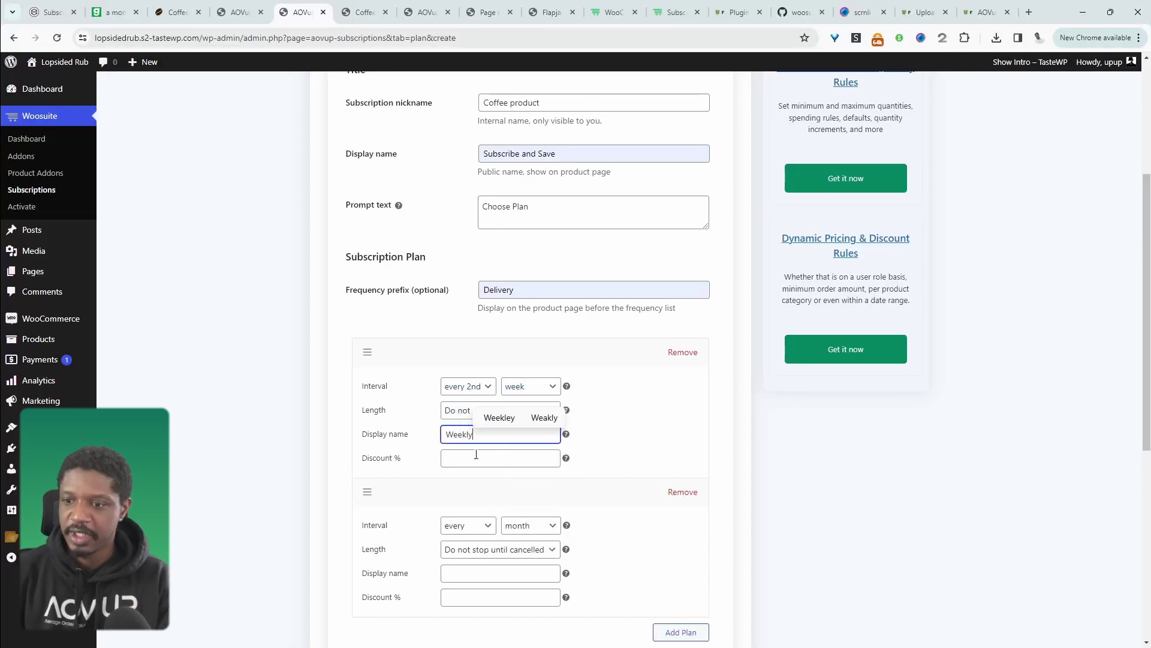
left_click(476, 456)
type("1")
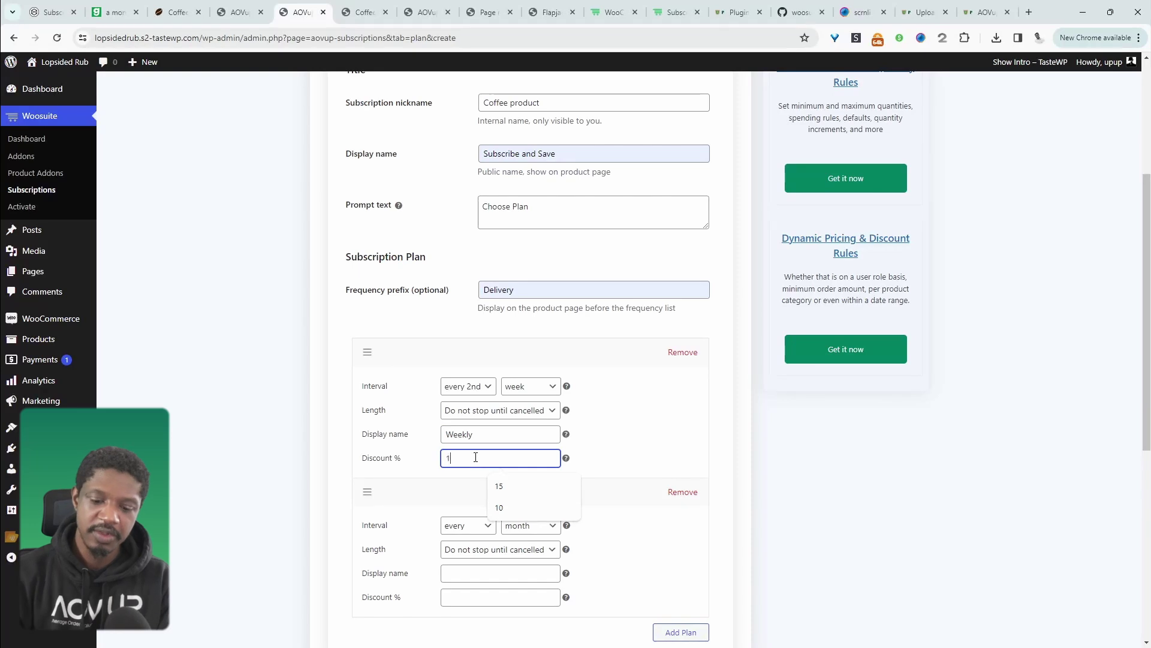
type("5")
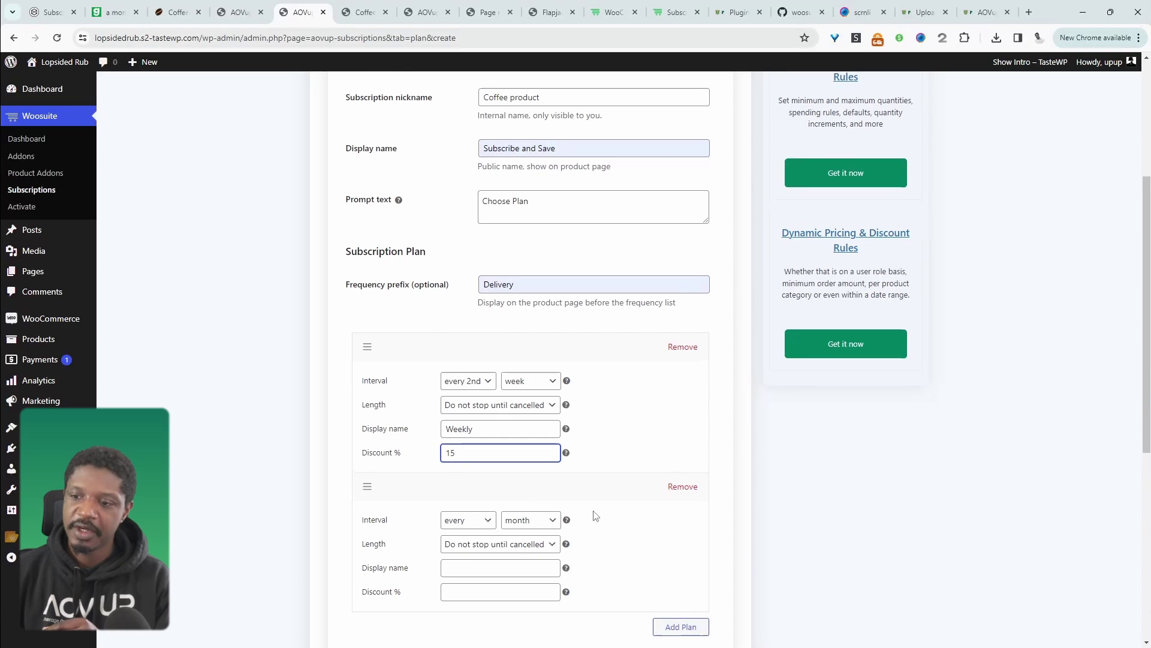
- Give the second plan entry the display name Monthly and a 10% discount
scroll(514, 445, "down", 2)
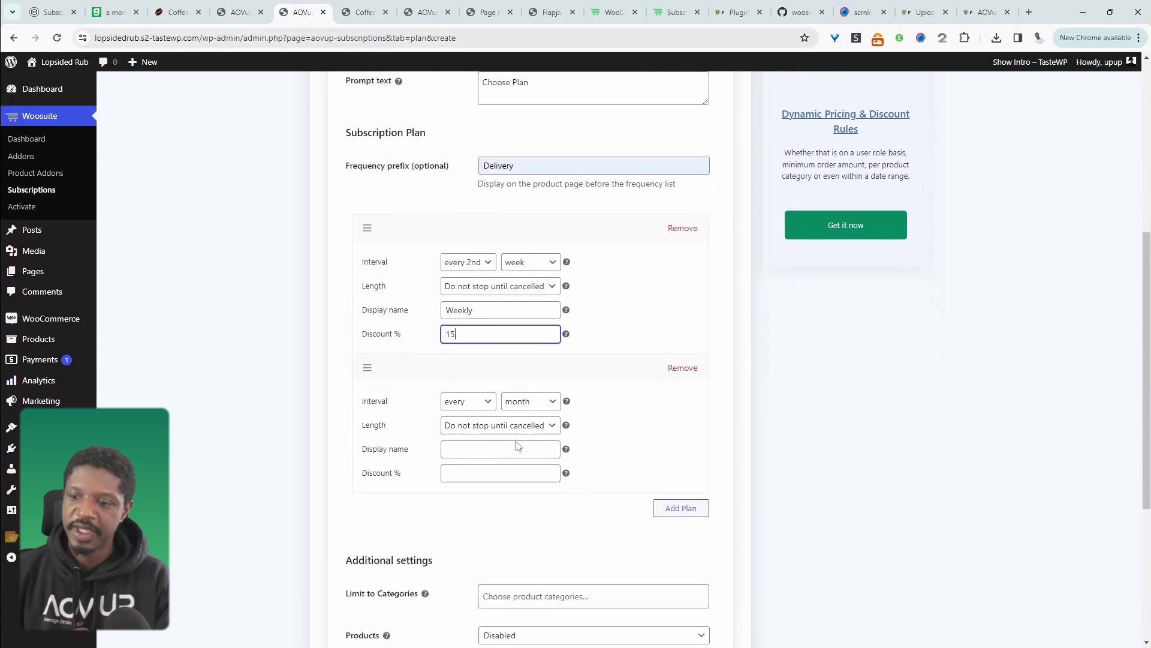
left_click(476, 447)
type("M")
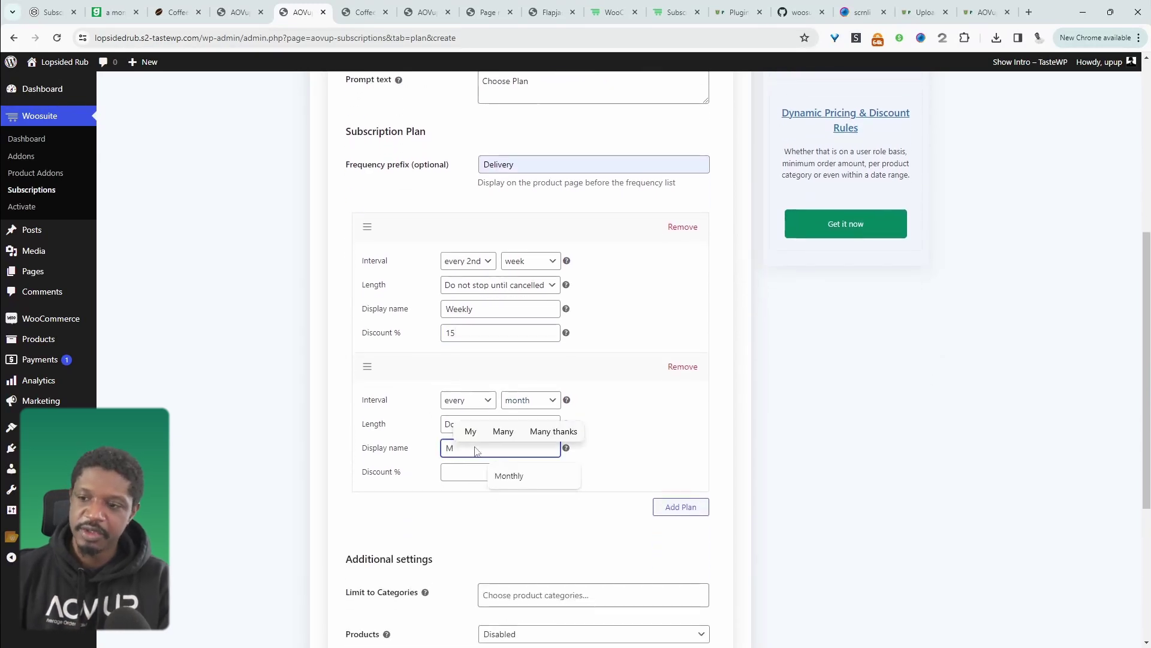
left_click(504, 469)
left_click(454, 476)
type("10")
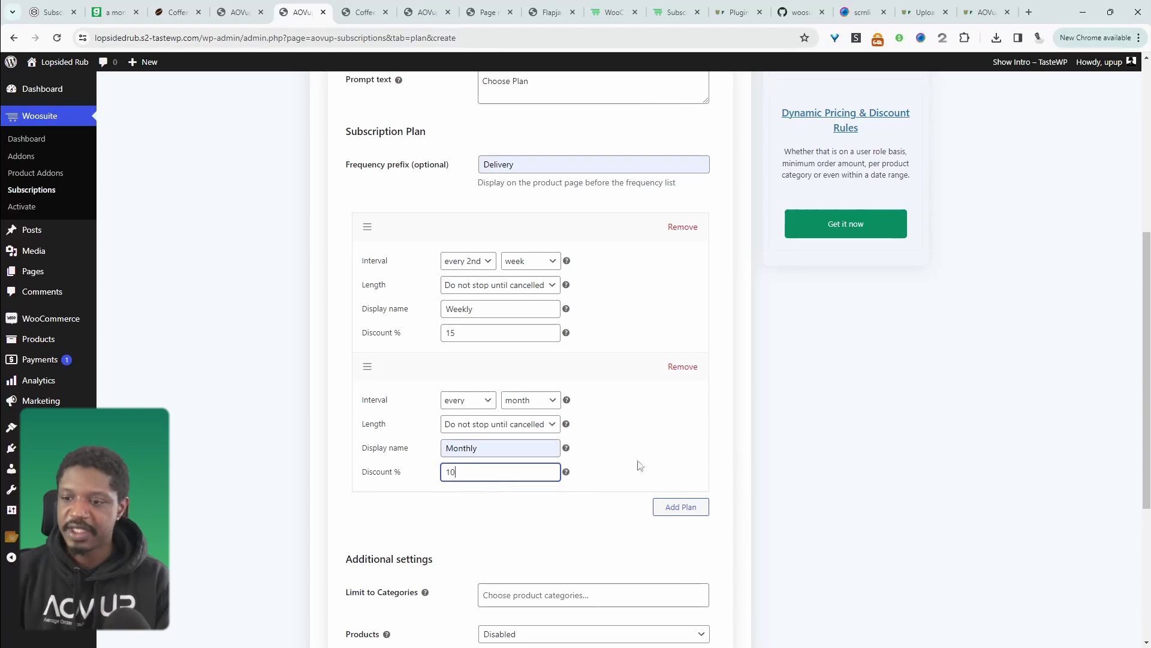
- Limit the subscription plan to the coffee product category and save the changes
scroll(640, 466, "down", 2)
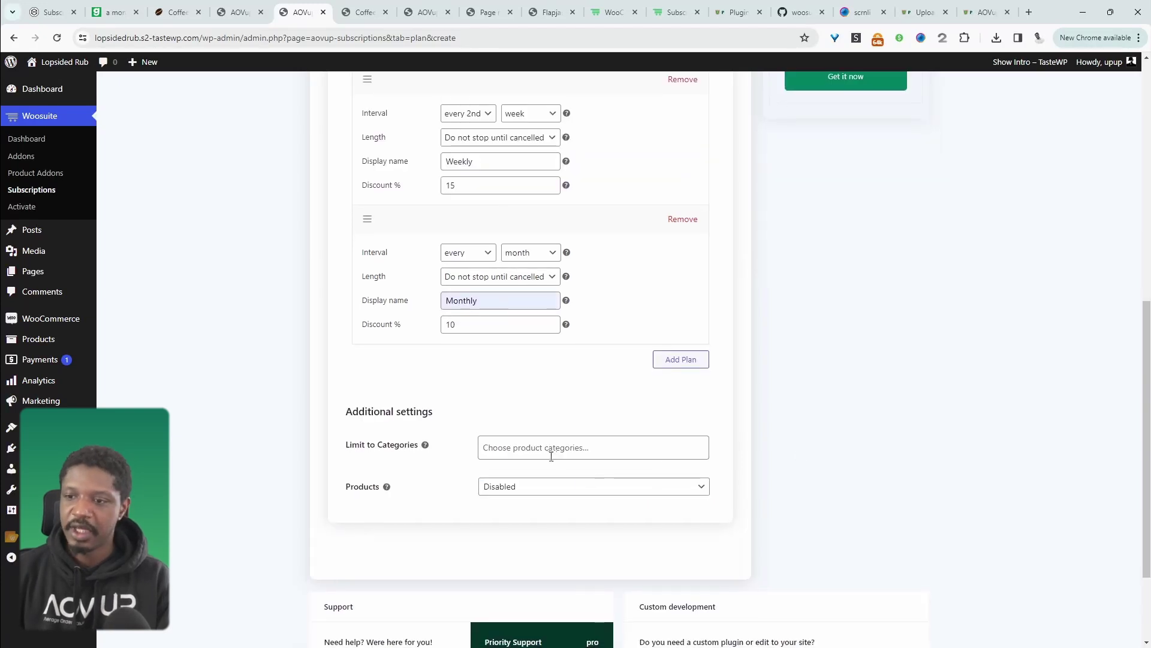
left_click(547, 444)
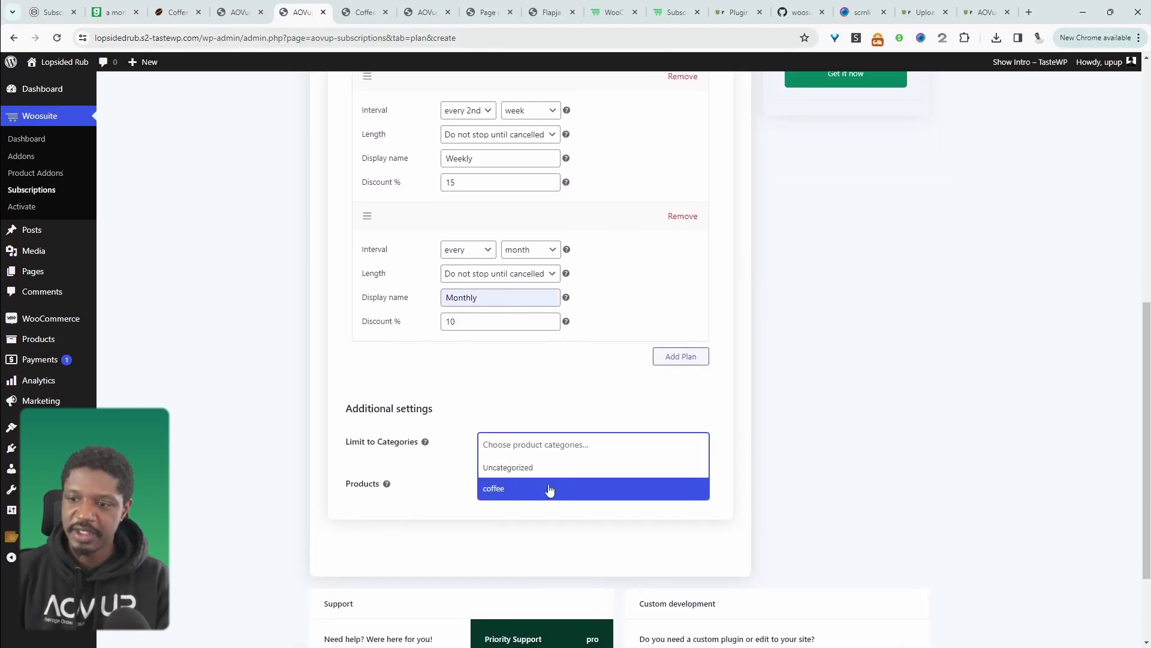
left_click(507, 488)
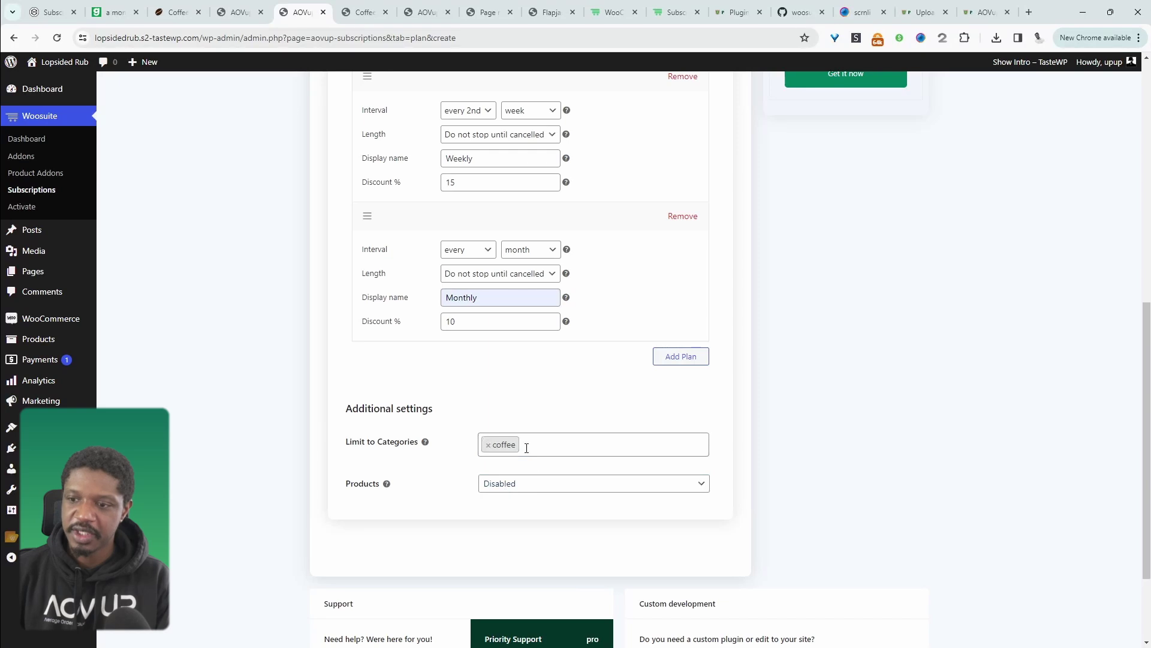
scroll(620, 471, "up", 9)
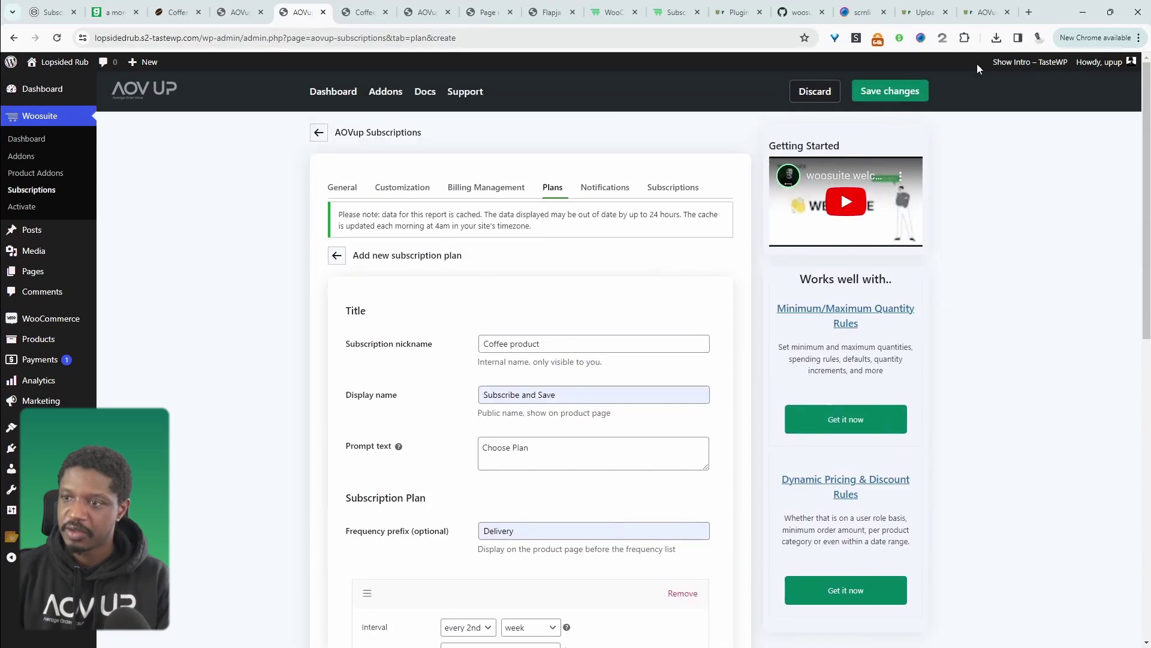
left_click(890, 91)
- Reload the Coffee product page and select Ground with the Ground for Espresso grind type
left_click(364, 13)
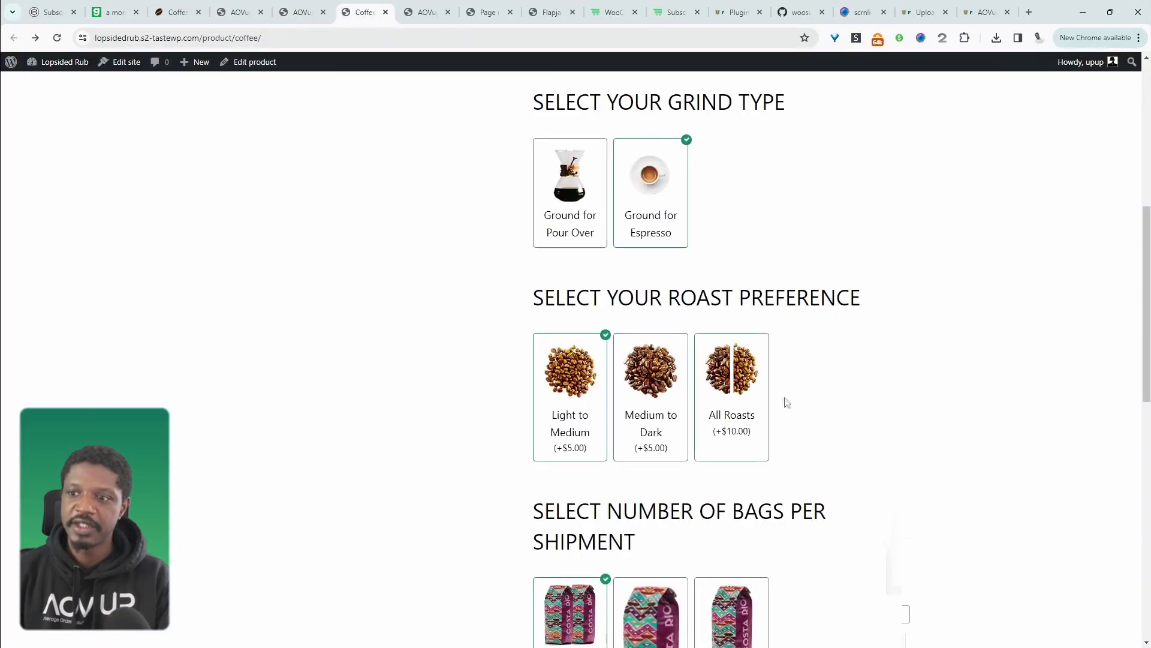
scroll(664, 293, "up", 3)
key("F5")
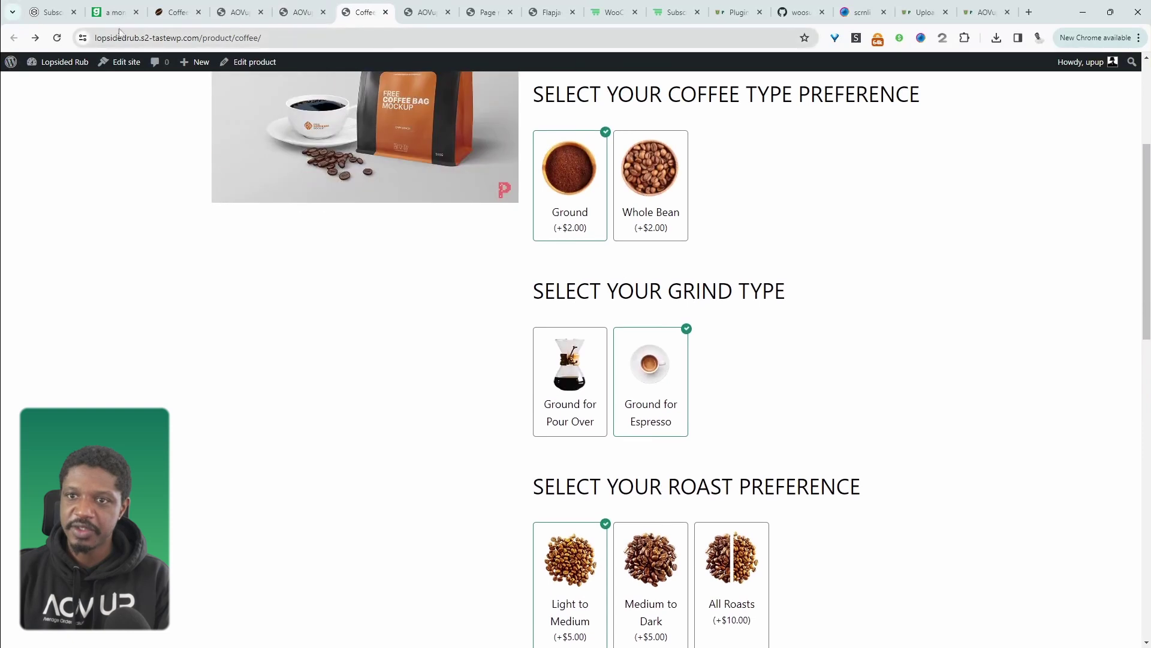
left_click(562, 210)
left_click(664, 407)
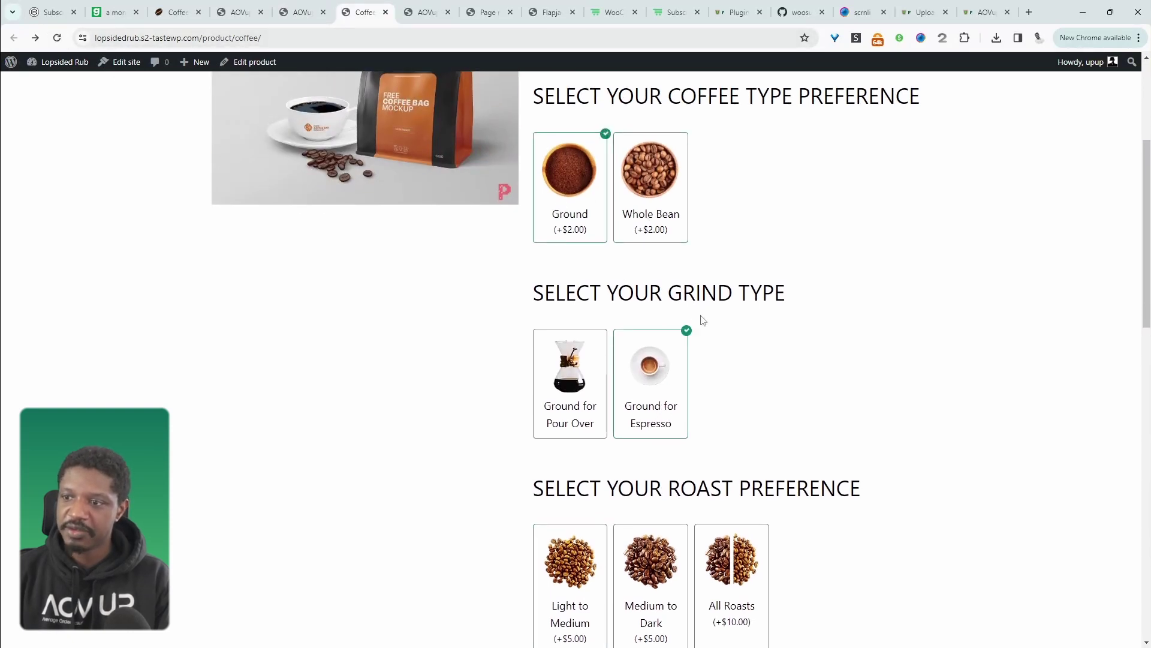
- Choose the Medium to Dark roast and, after trying Single Bag, settle on Double Bag per shipment
scroll(757, 427, "down", 1)
scroll(757, 428, "down", 1)
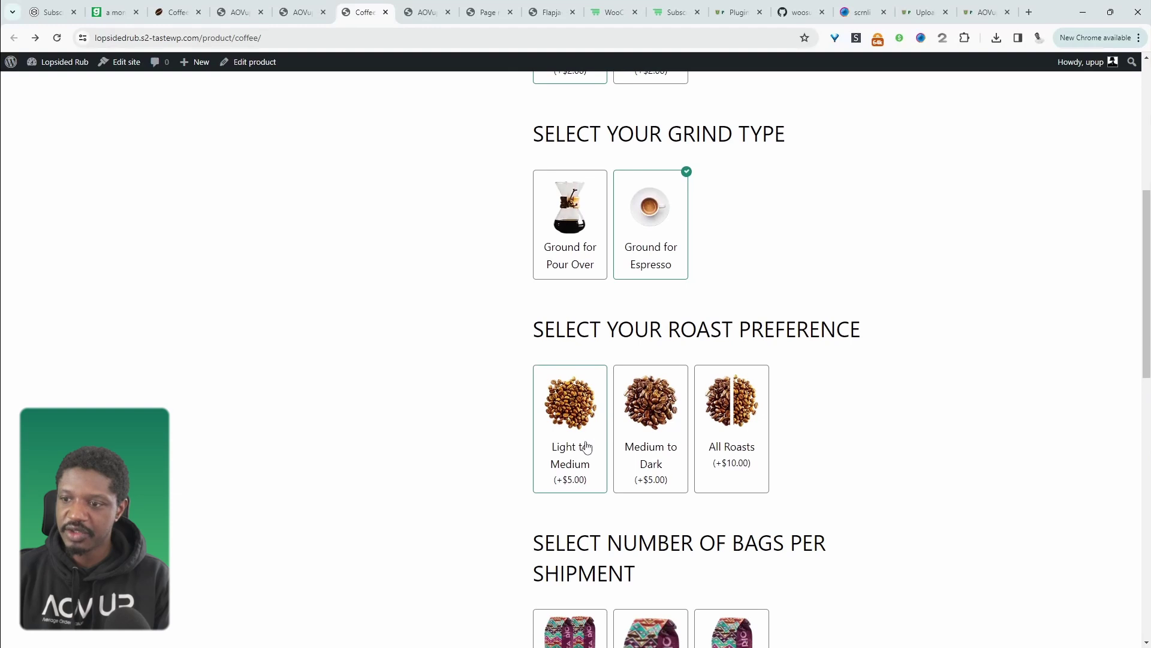
left_click(585, 447)
left_click(658, 444)
scroll(659, 443, "down", 5)
left_click(656, 441)
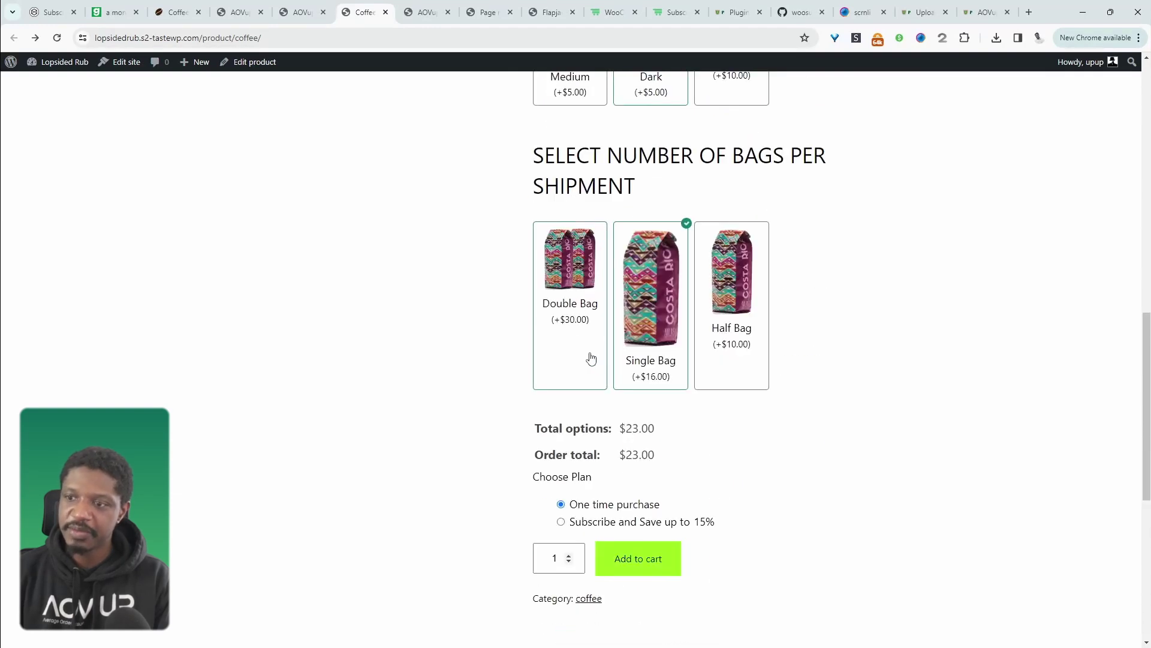
left_click(560, 301)
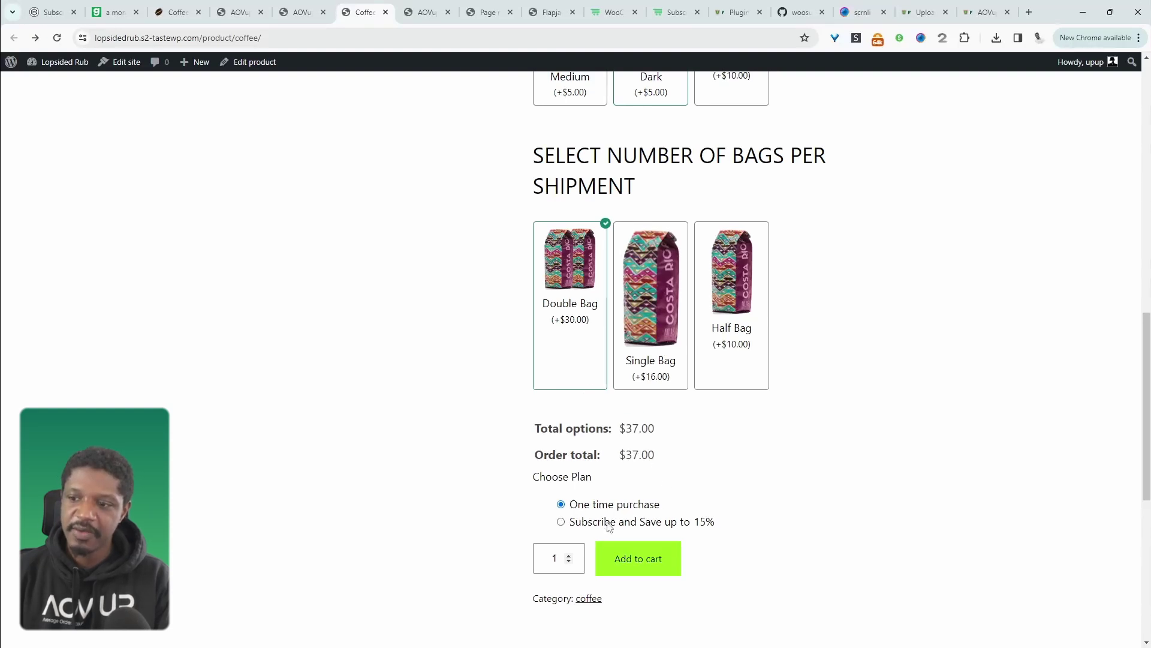
- Choose the Subscribe and Save plan with Monthly (10% off) delivery and sign up for the Coffee product
left_click(571, 526)
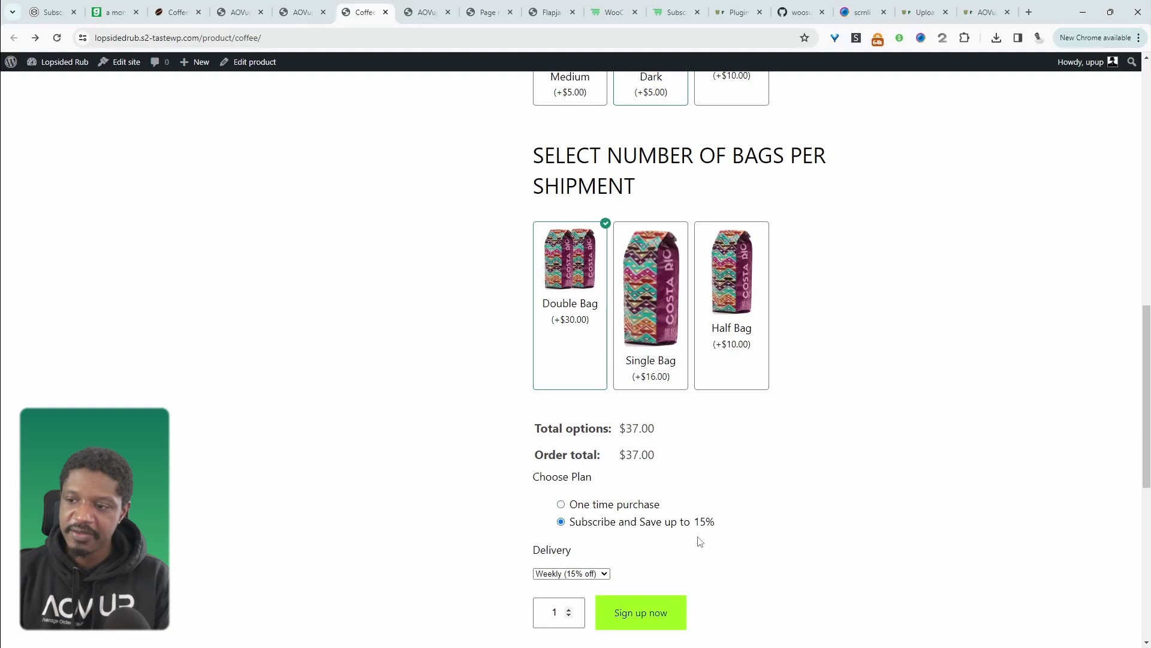
left_click(557, 576)
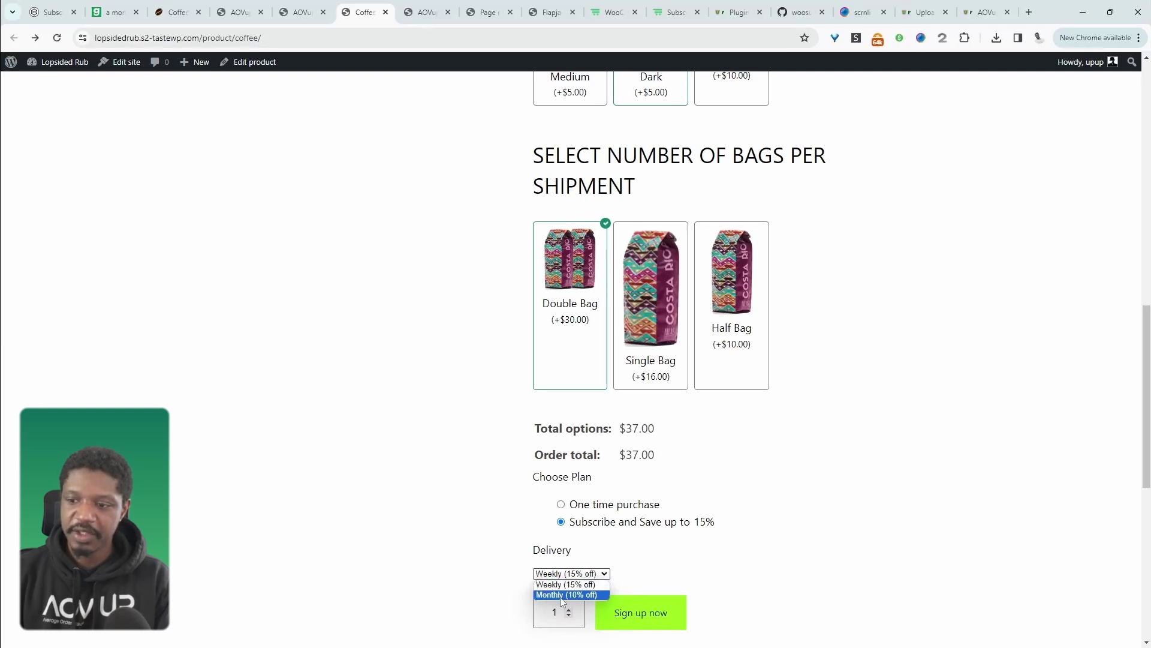
left_click(562, 595)
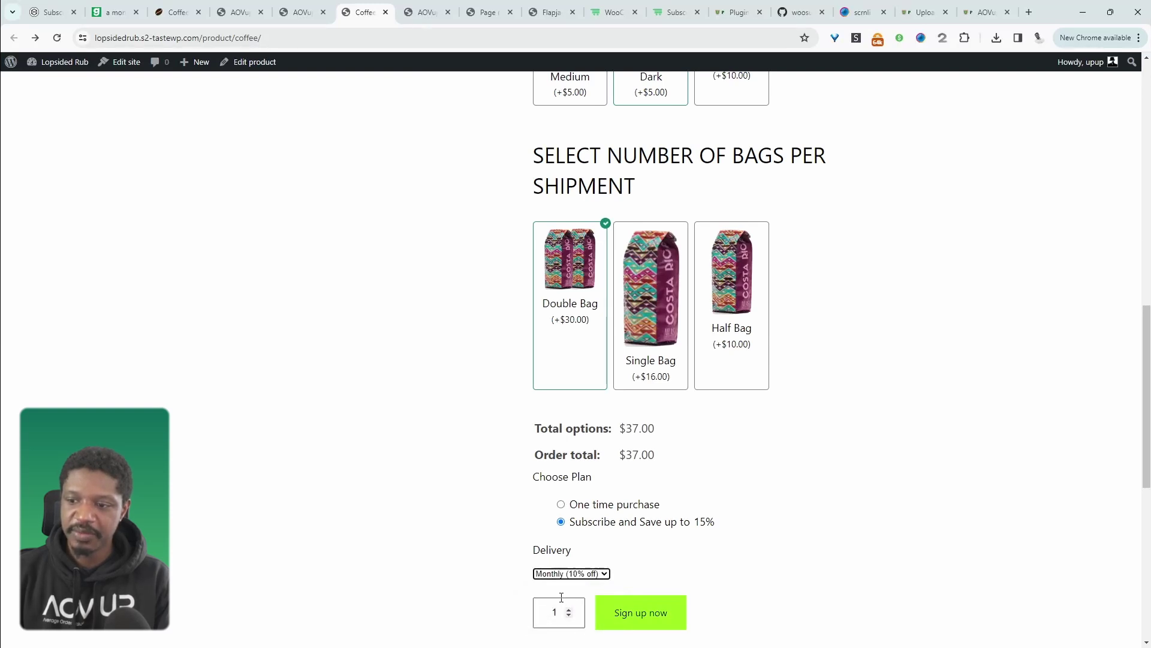
left_click(631, 622)
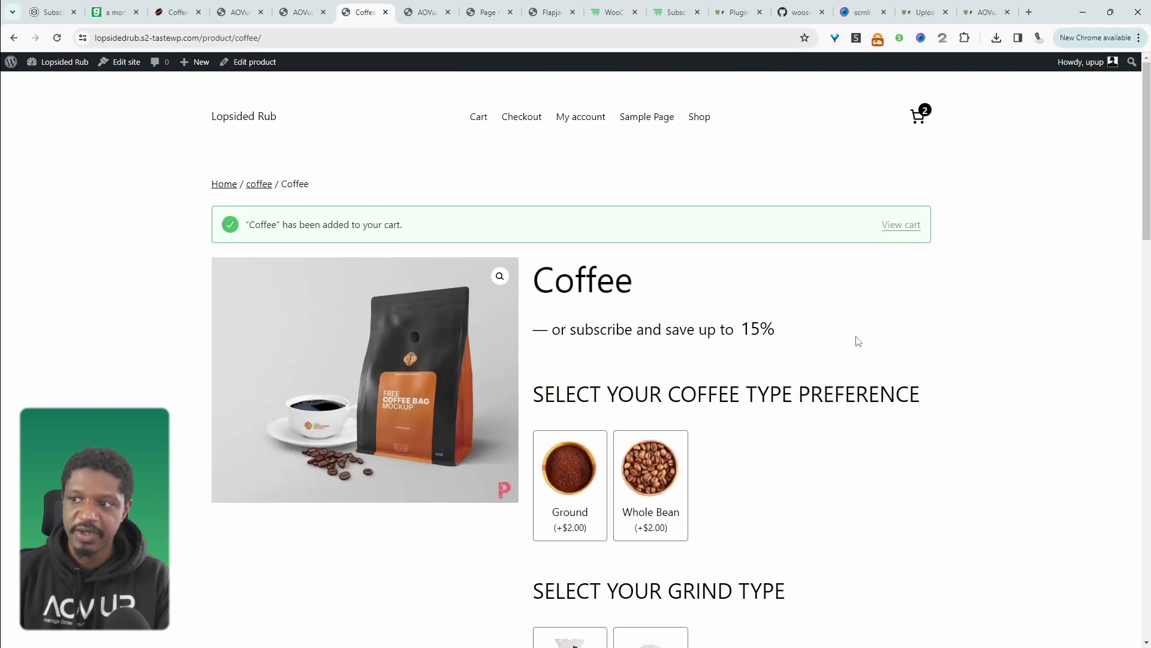
- Open the cart and remove the Coffee item with the Ground for Pour Over grind type
left_click(901, 227)
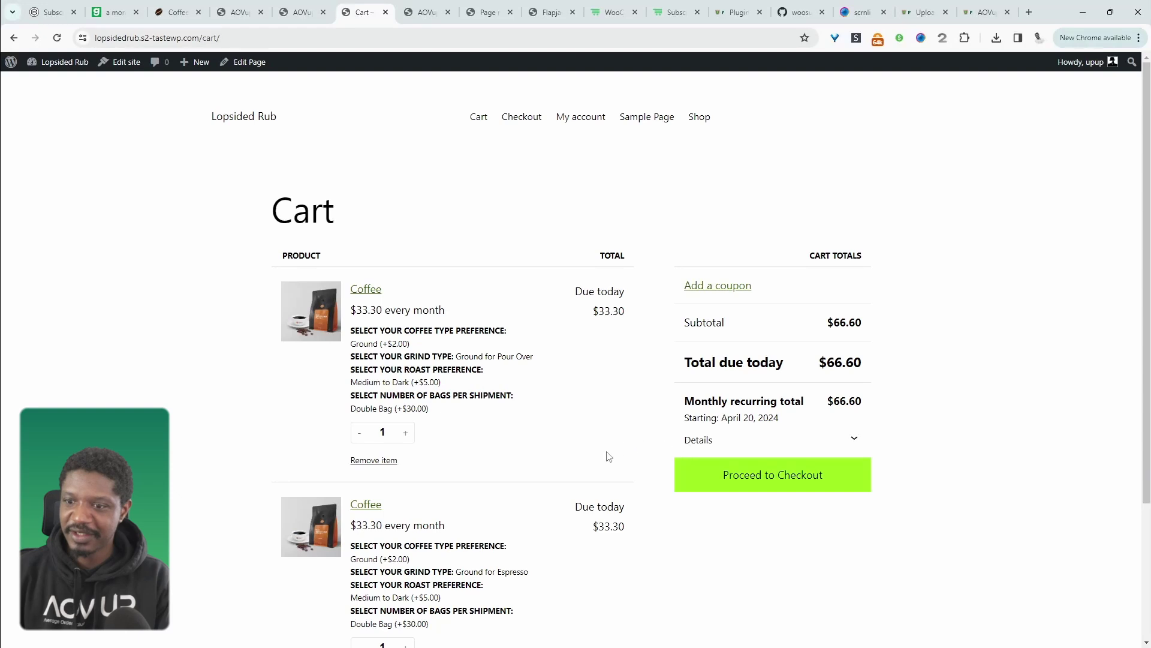
scroll(540, 471, "down", 1)
left_click(373, 427)
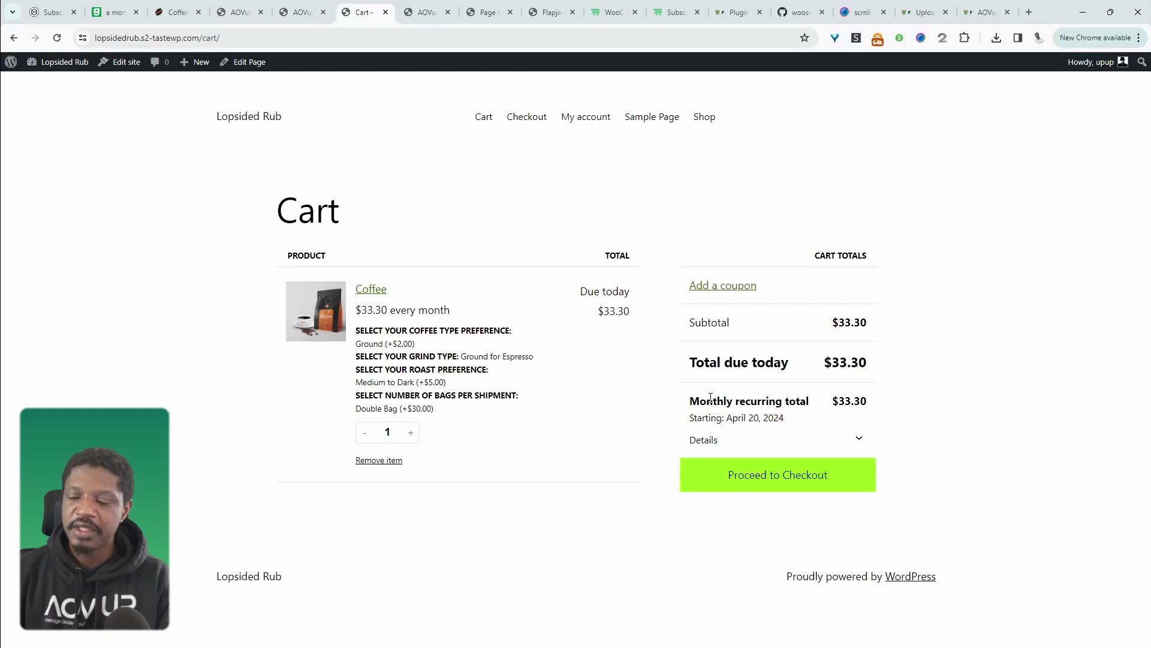
- Check the monthly recurring total in the cart, proceed to checkout, and review the recurring total's details there
left_click_drag(712, 401, 863, 401)
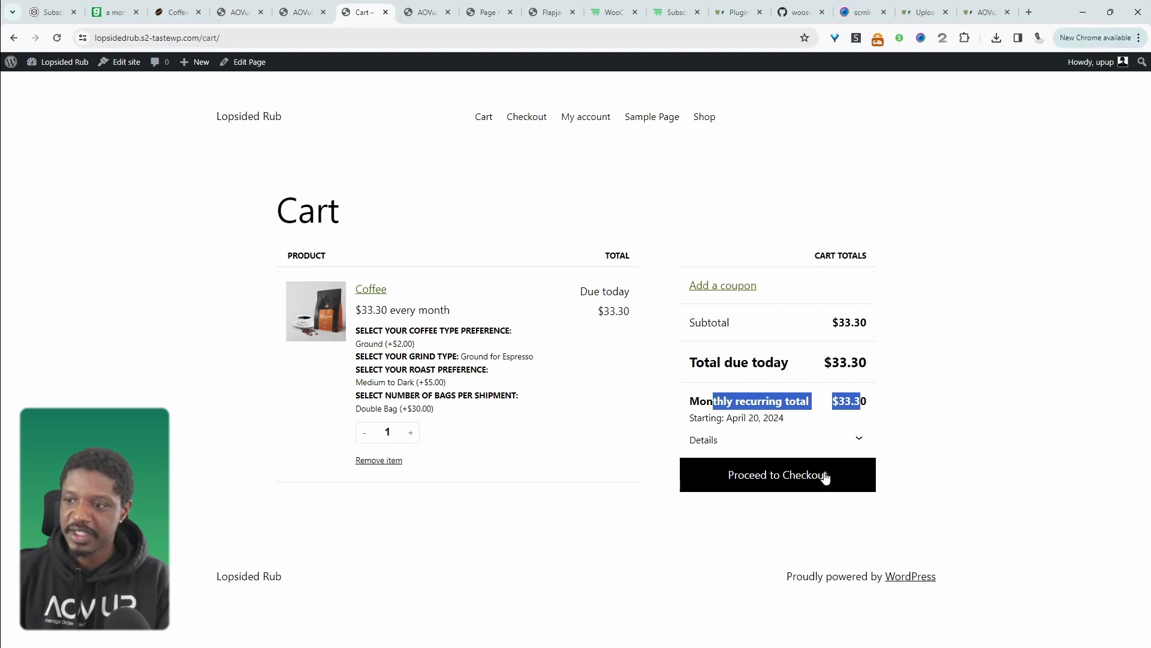
left_click(791, 474)
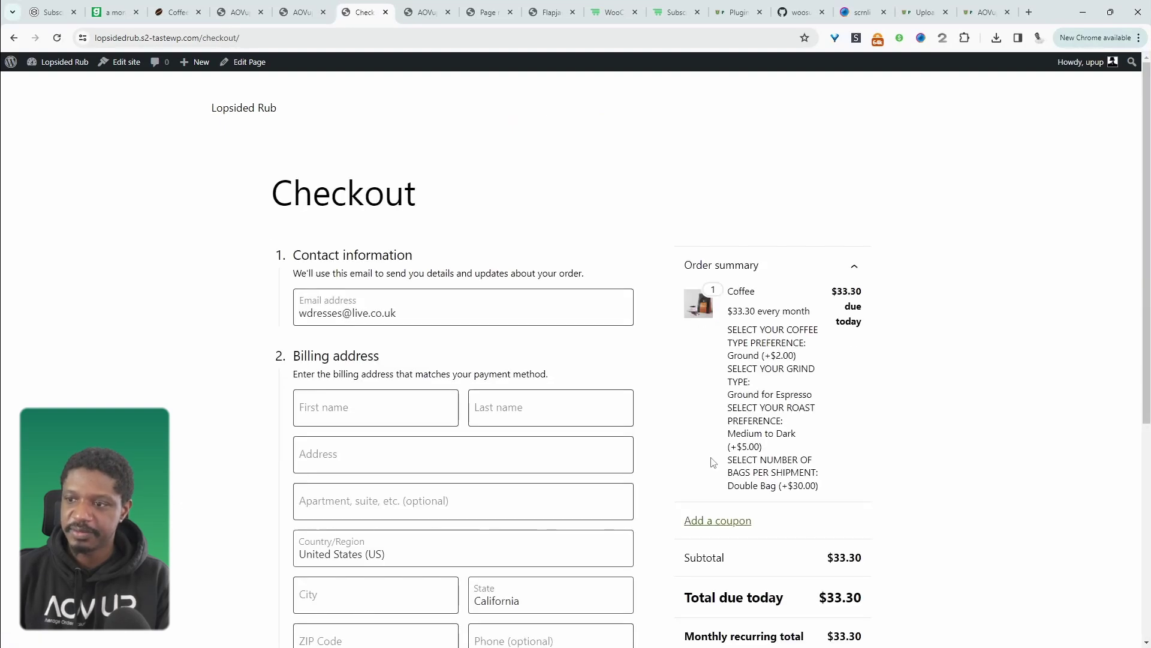
scroll(398, 447, "down", 5)
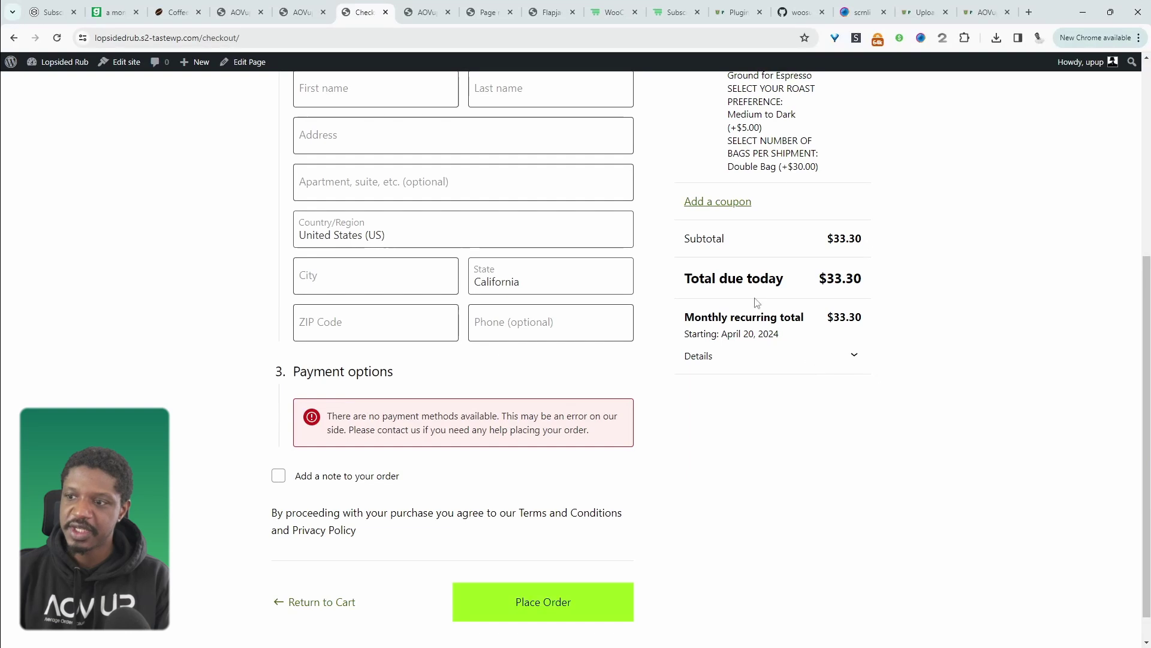
left_click(854, 359)
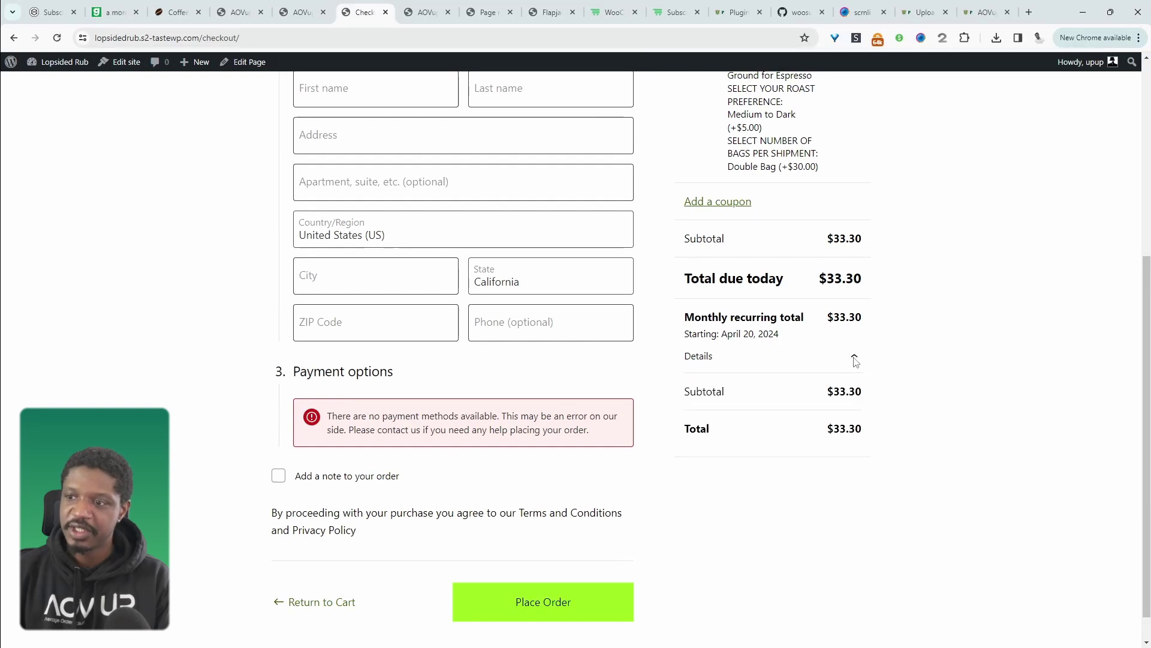
left_click(854, 358)
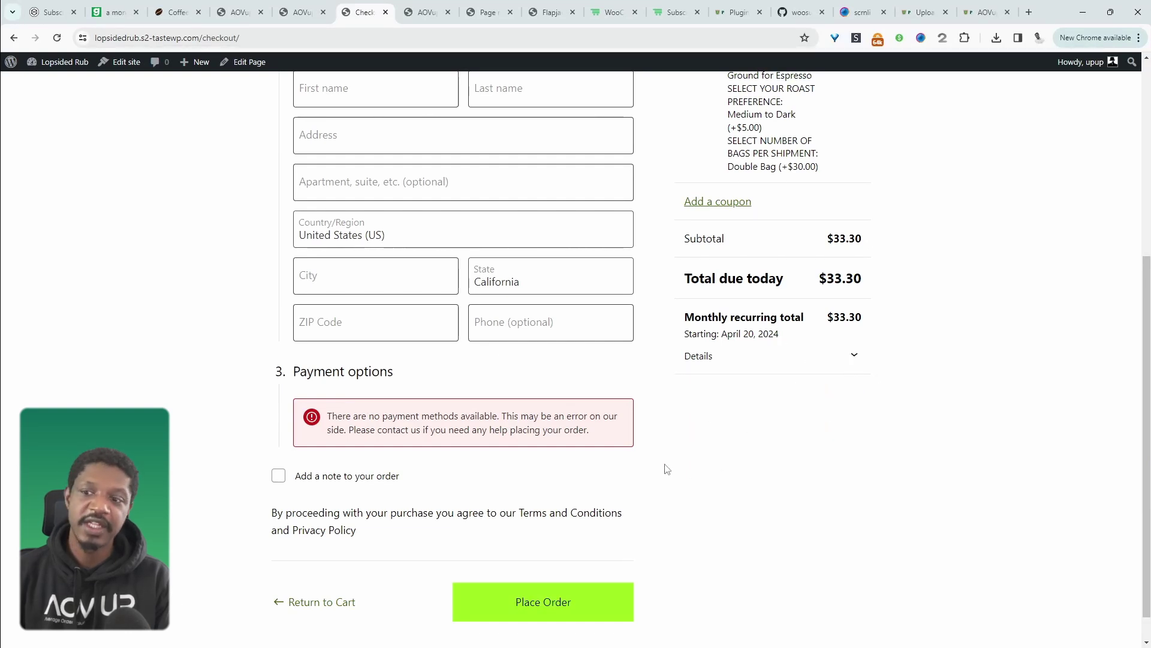